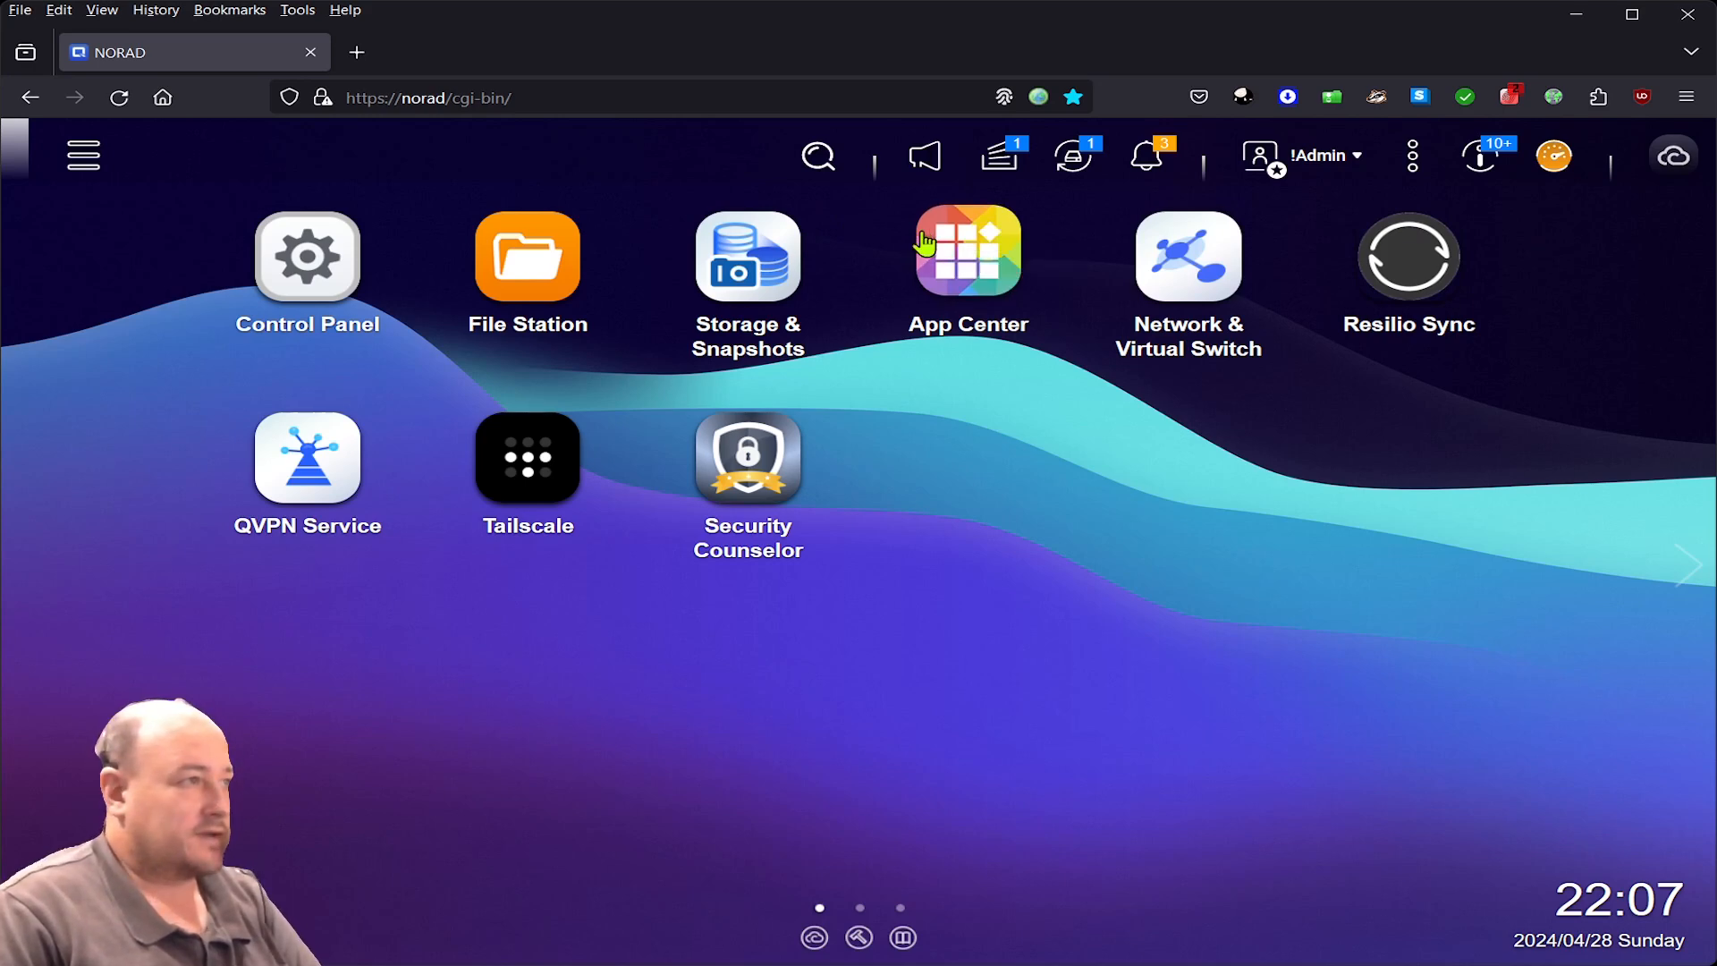
- Open the QTS dashboard showing the volume-nearly-full warning with 1.91 TB available
{"action": "left_click", "coordinate": [1564, 166]}
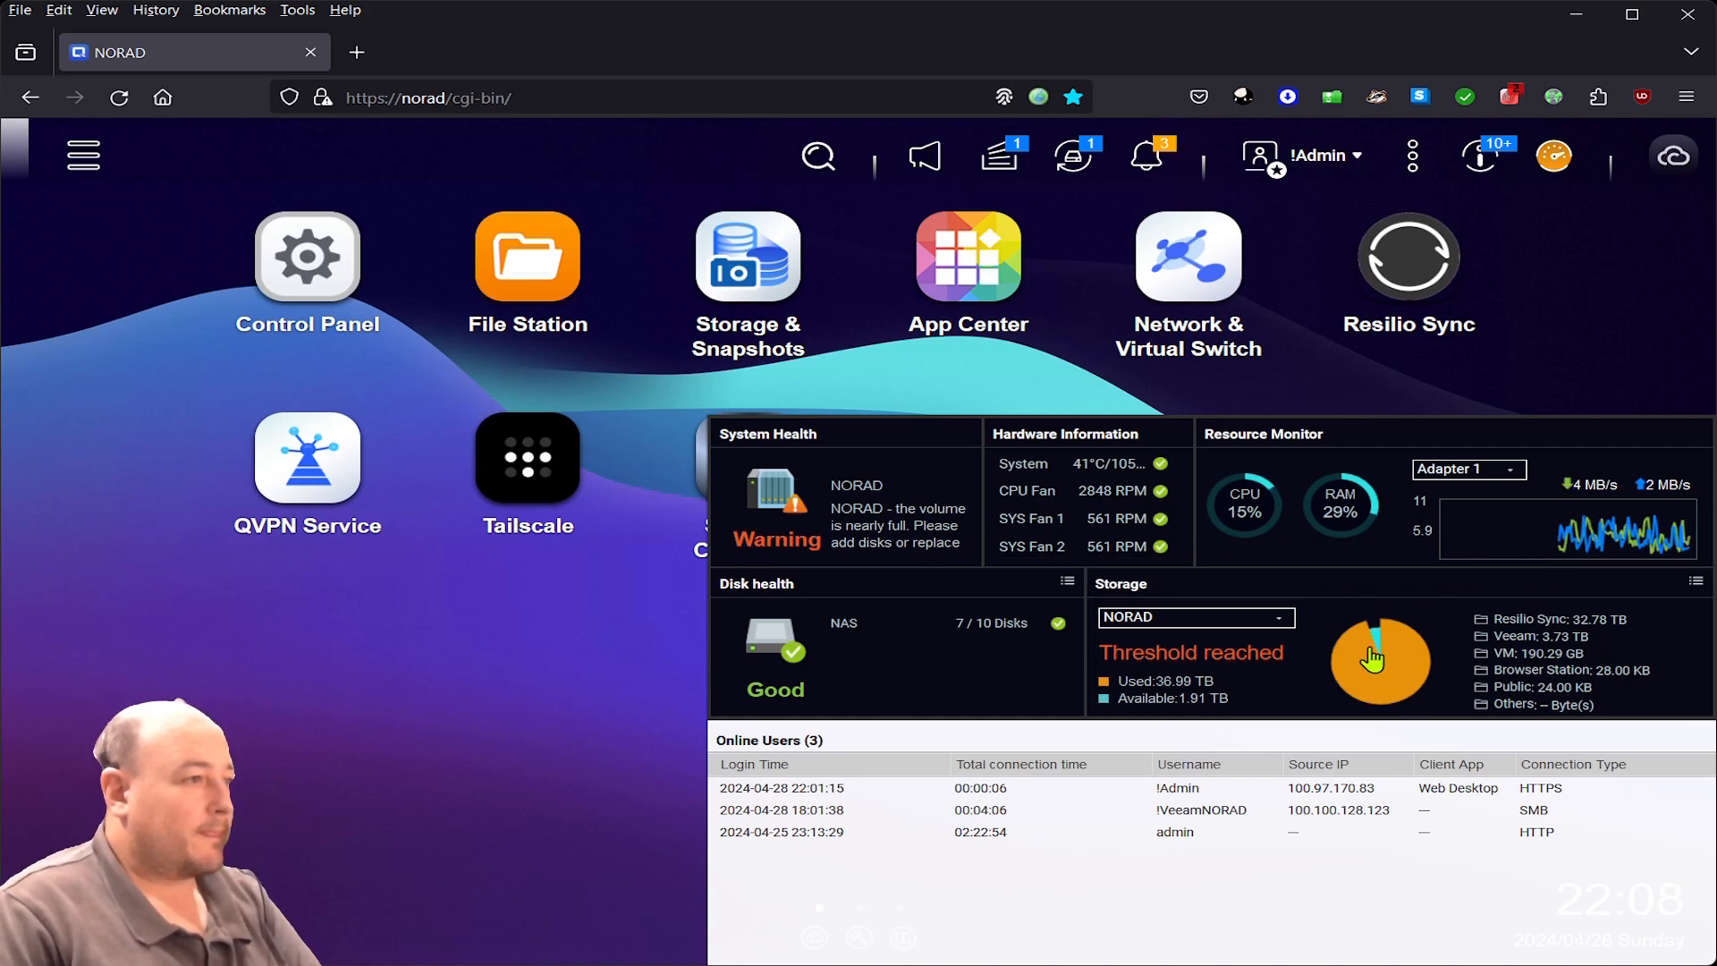
- Open the Storage Space breakdown for the nearly full NORAD volume (36.99 TB used)
{"action": "left_click", "coordinate": [1373, 650]}
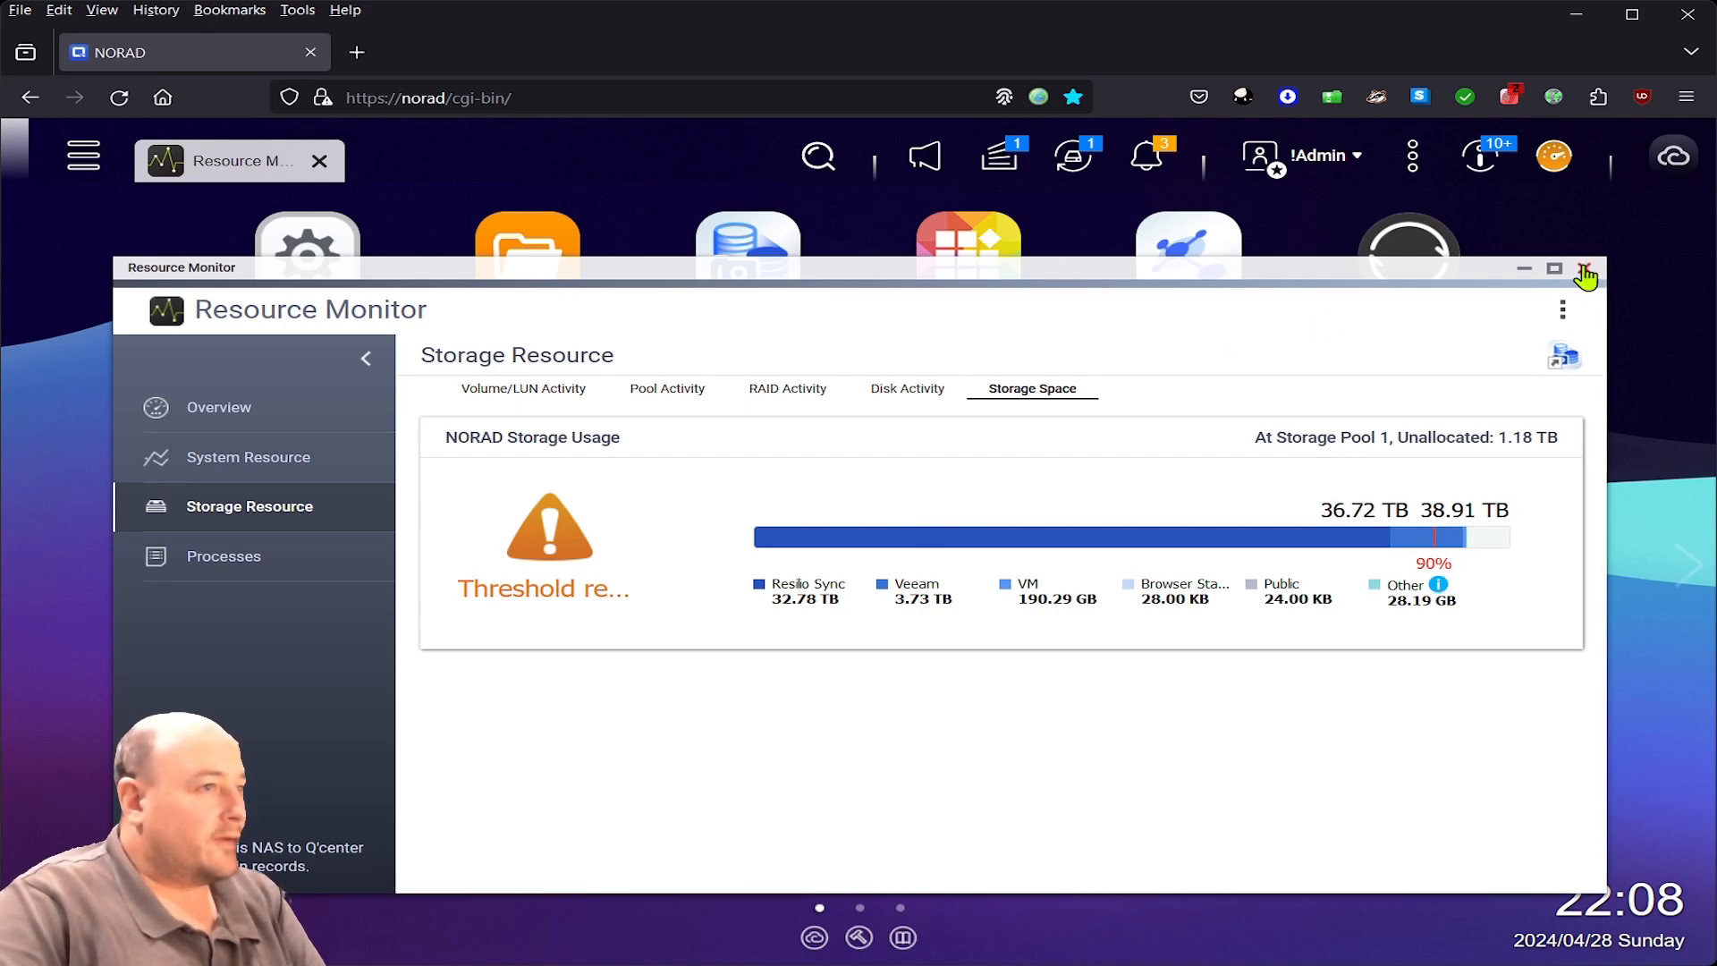
- Switch from Resource Monitor to Storage & Snapshots' storage list and view Storage Pool 1's 49.09 TB details
{"action": "left_click", "coordinate": [1581, 268]}
{"action": "left_click", "coordinate": [810, 269]}
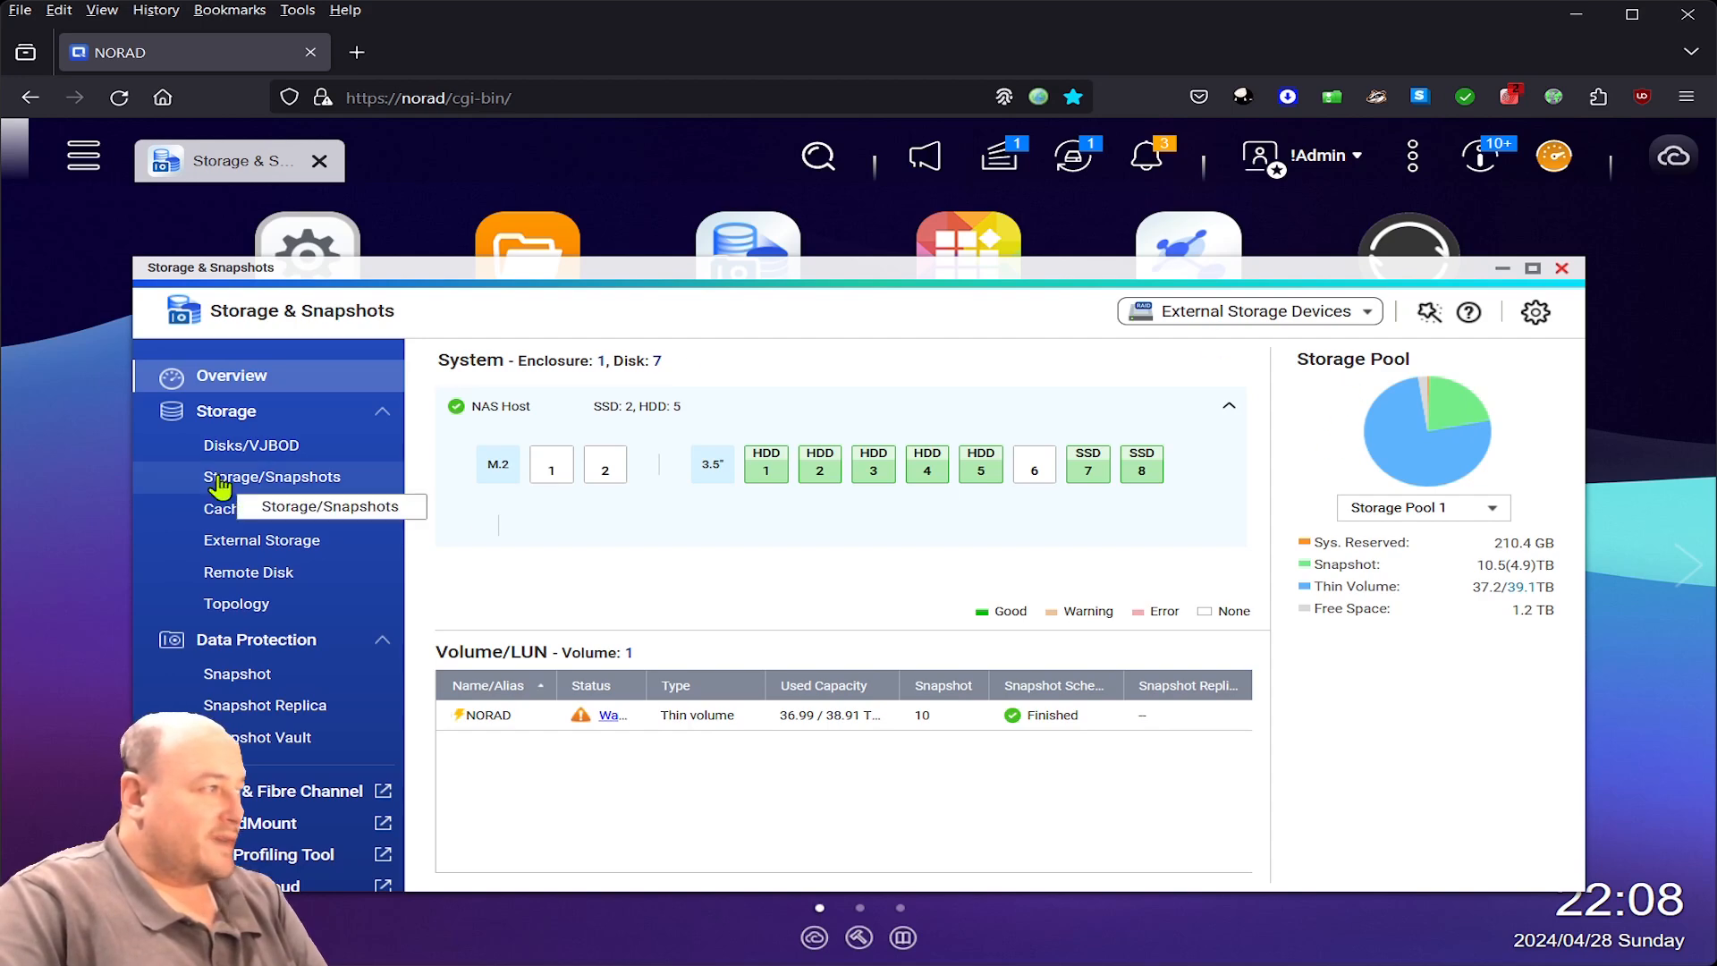
{"action": "left_click", "coordinate": [269, 478]}
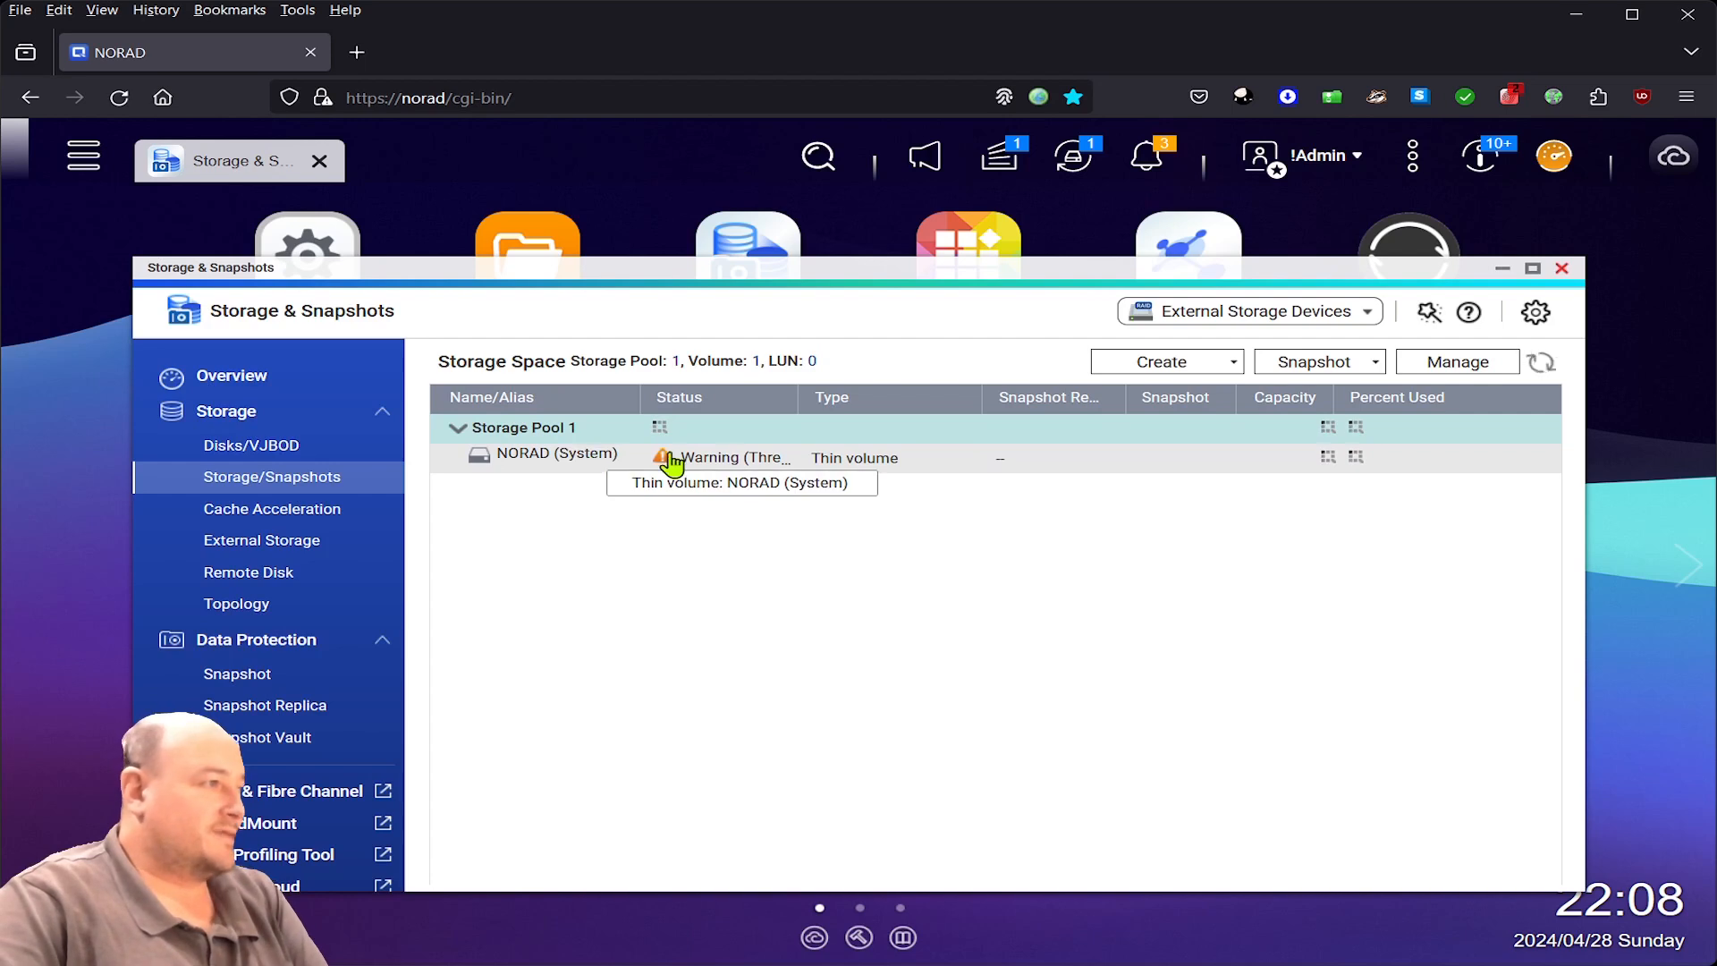
{"action": "left_click", "coordinate": [693, 436]}
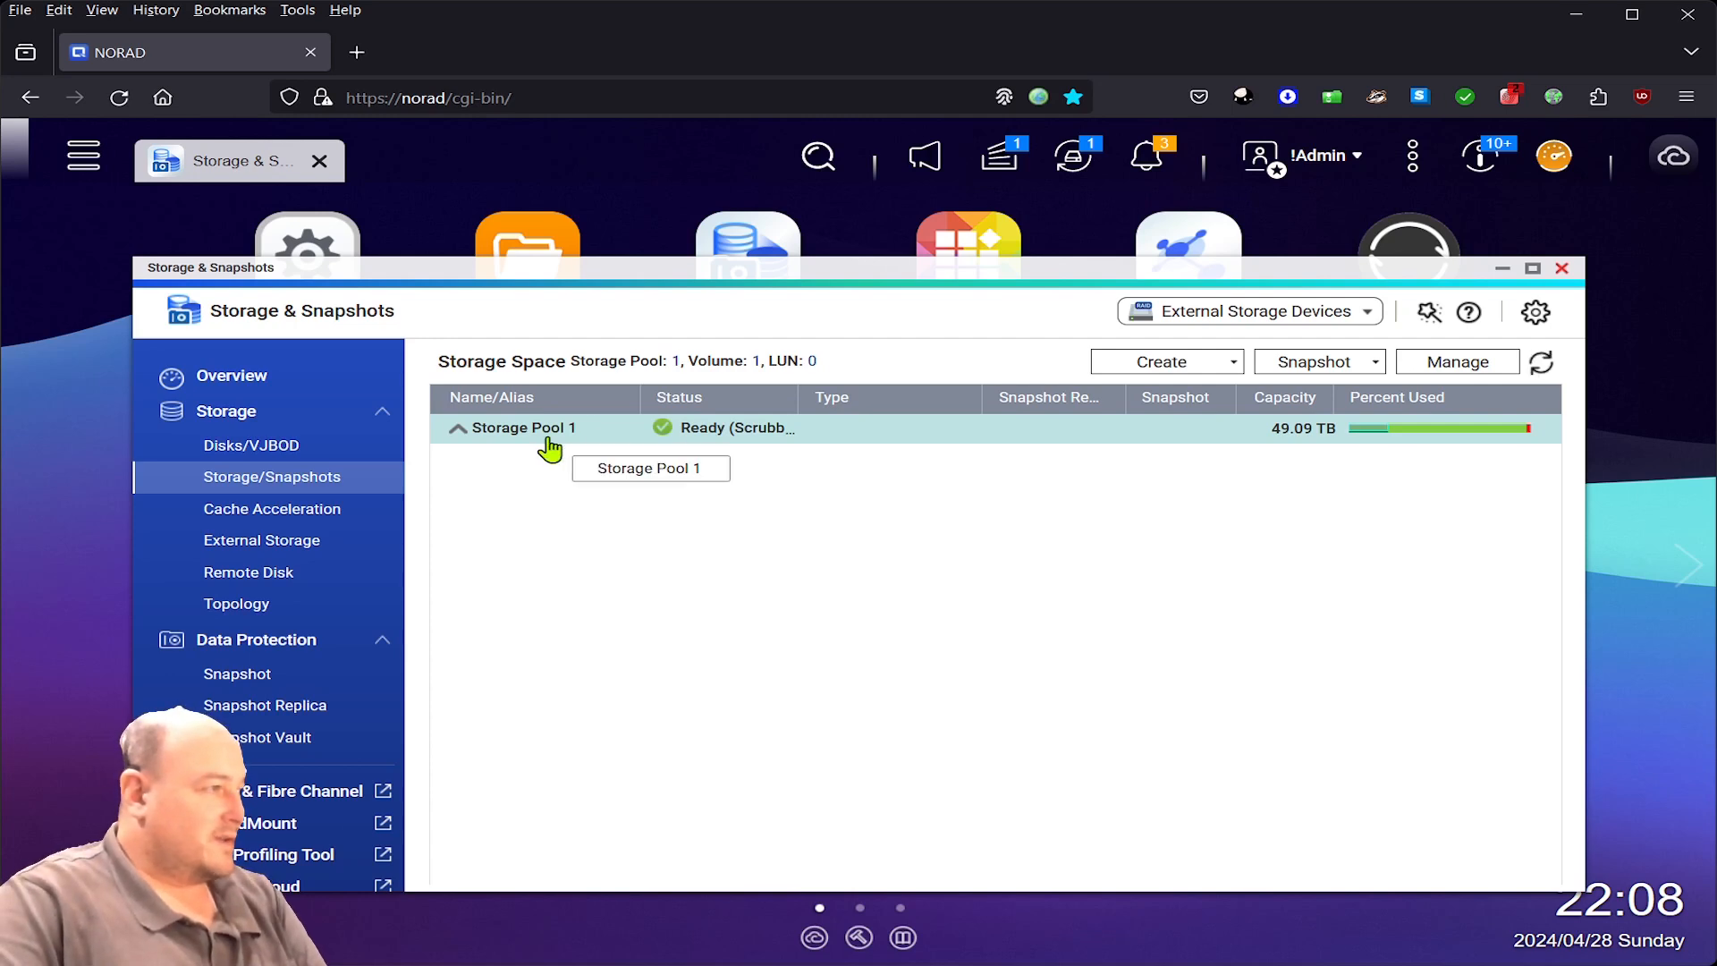
{"action": "left_click", "coordinate": [1379, 363]}
{"action": "left_click", "coordinate": [1434, 366]}
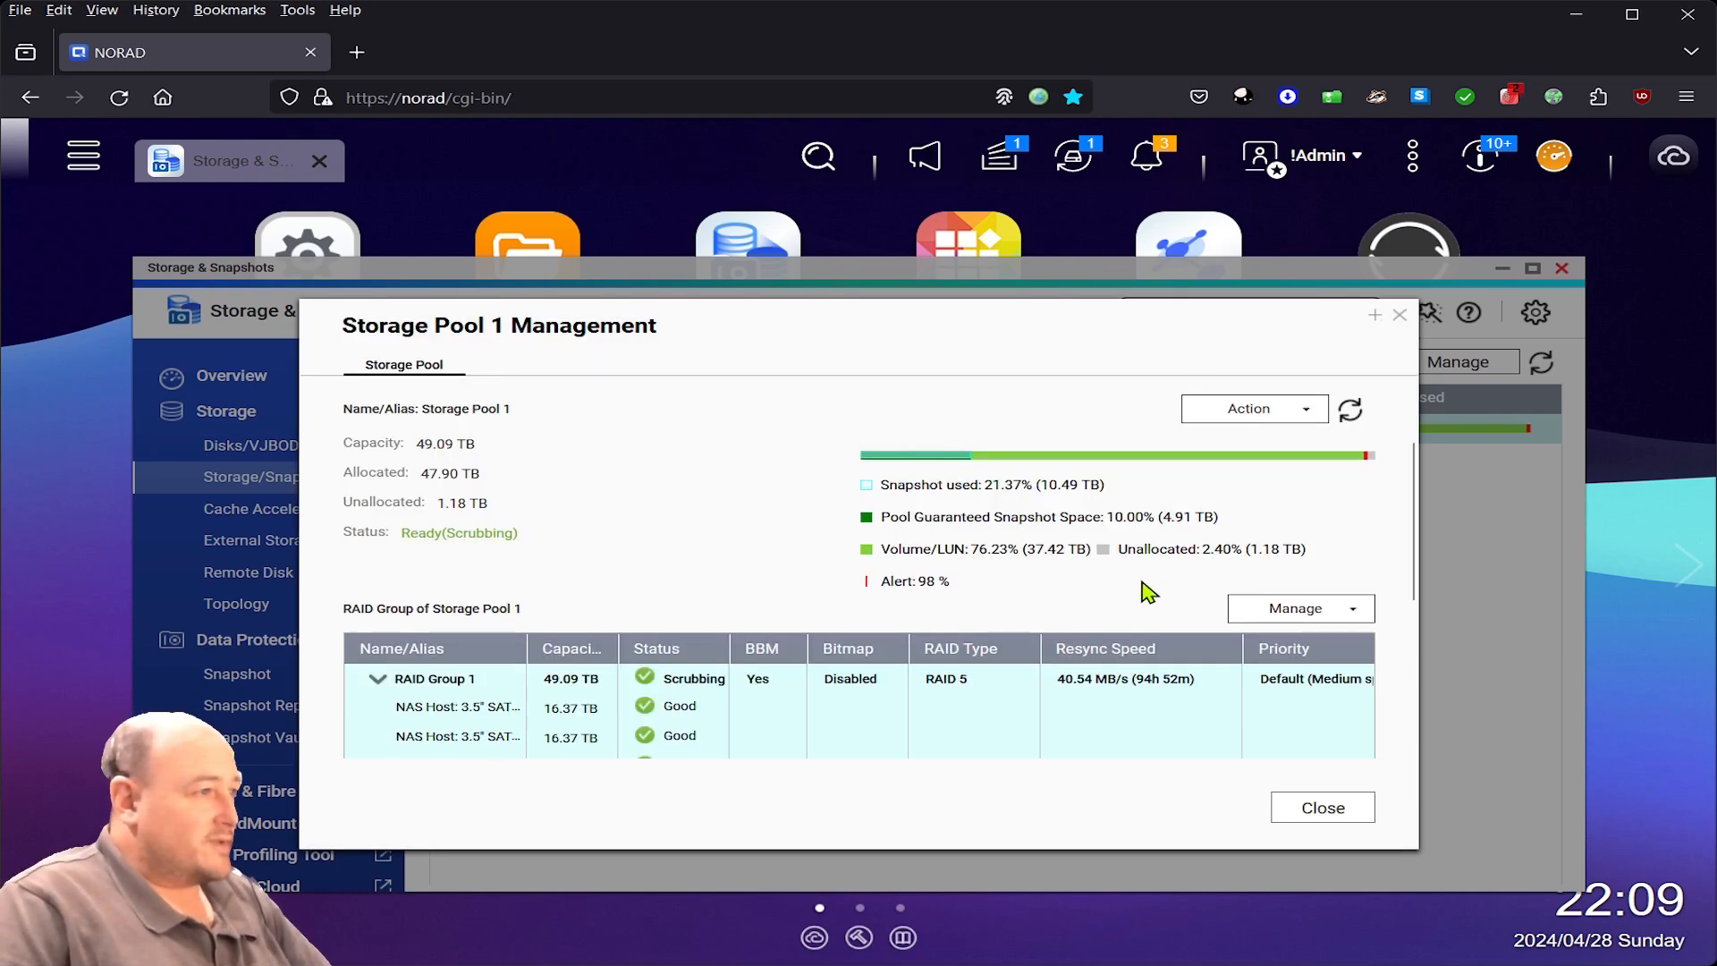
{"action": "left_click", "coordinate": [1400, 315]}
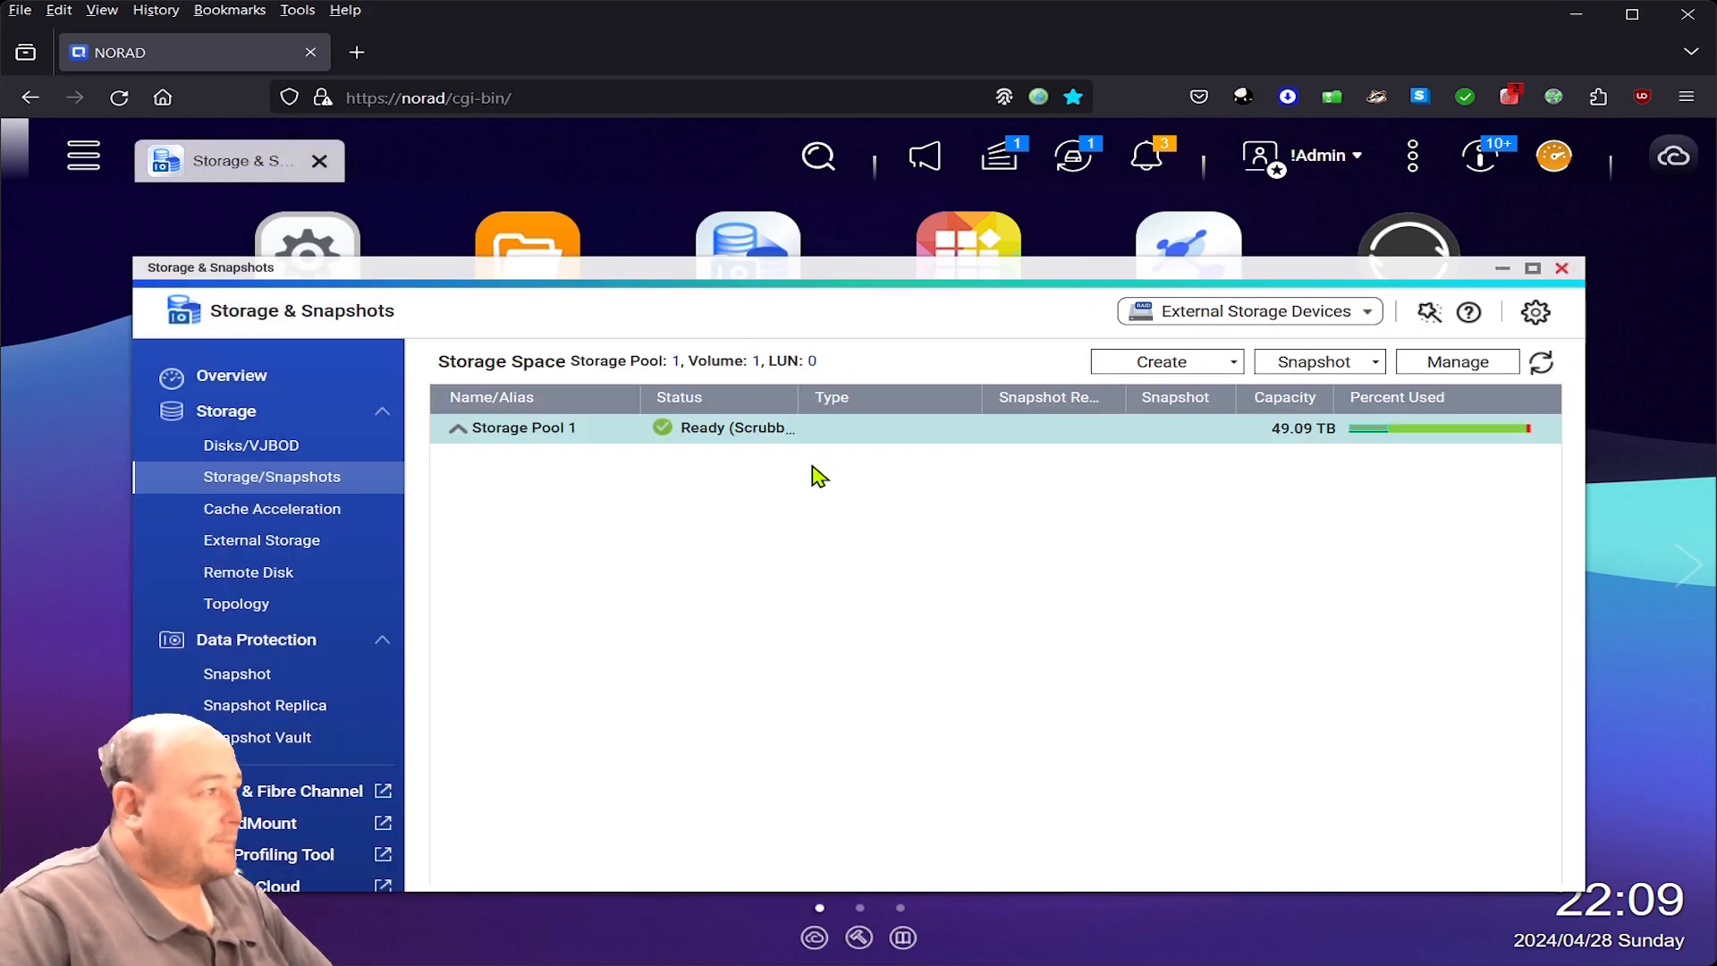
- Open Storage Pool 1's guaranteed snapshot space settings, currently reserving 10% (5026.35 GB)
{"action": "left_click", "coordinate": [234, 677]}
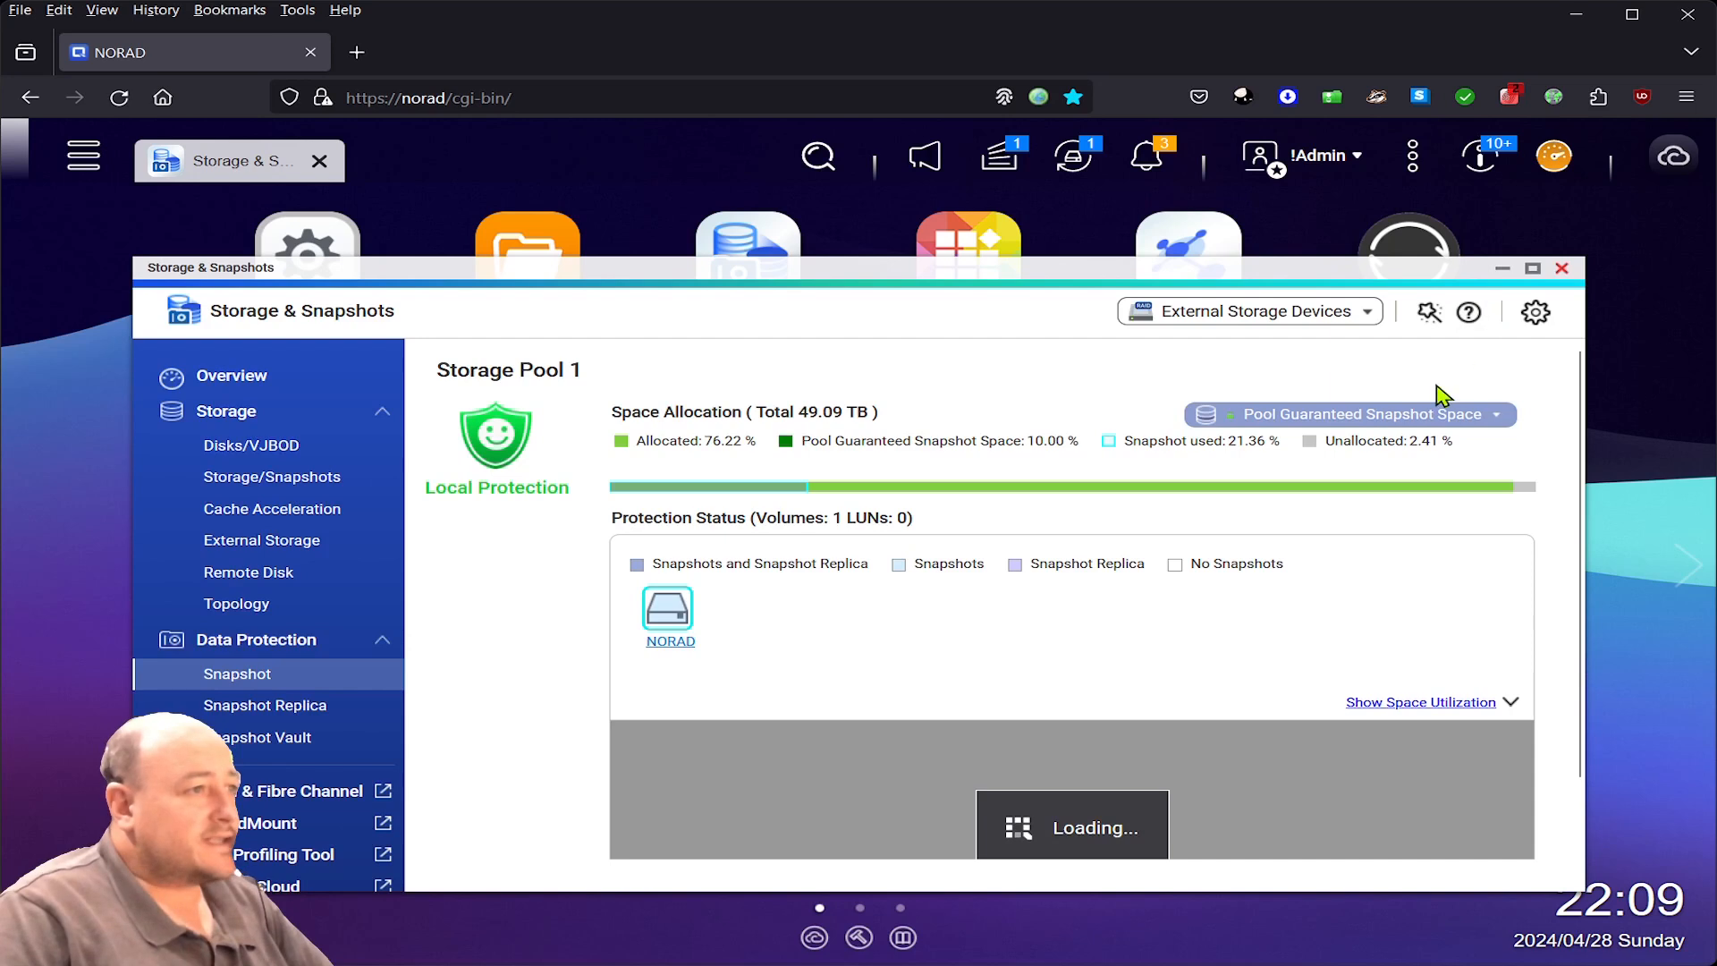
{"action": "left_click", "coordinate": [1396, 419]}
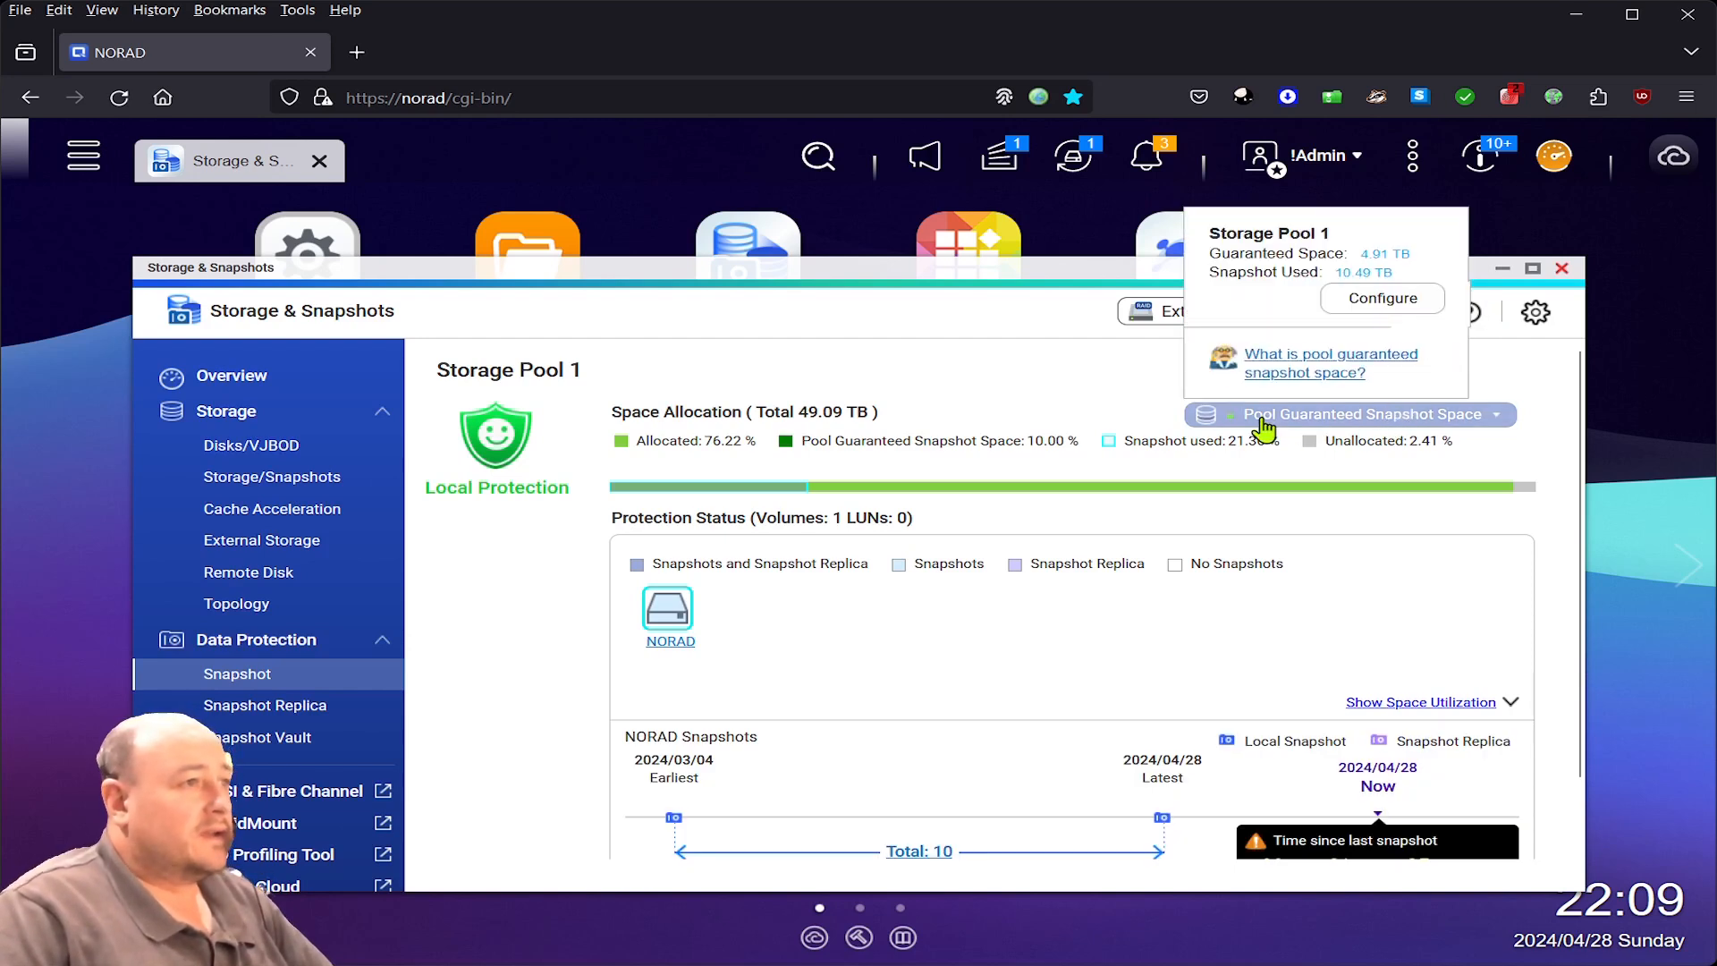
{"action": "left_click", "coordinate": [1358, 308]}
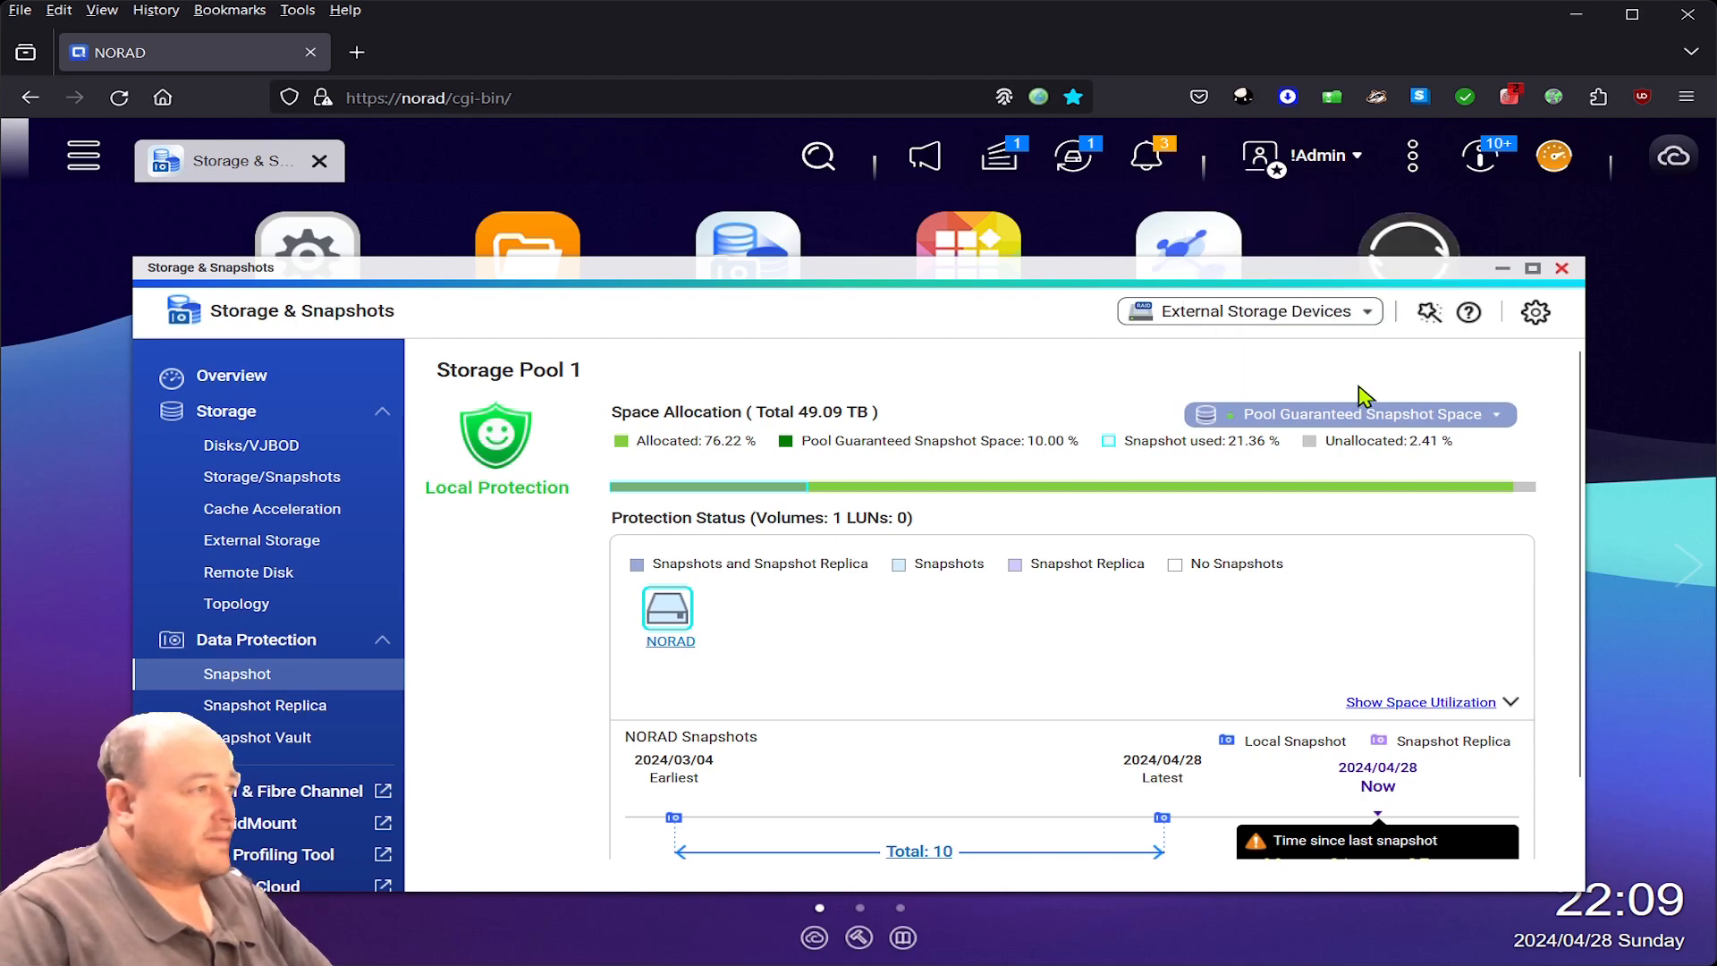
{"action": "left_click", "coordinate": [673, 630]}
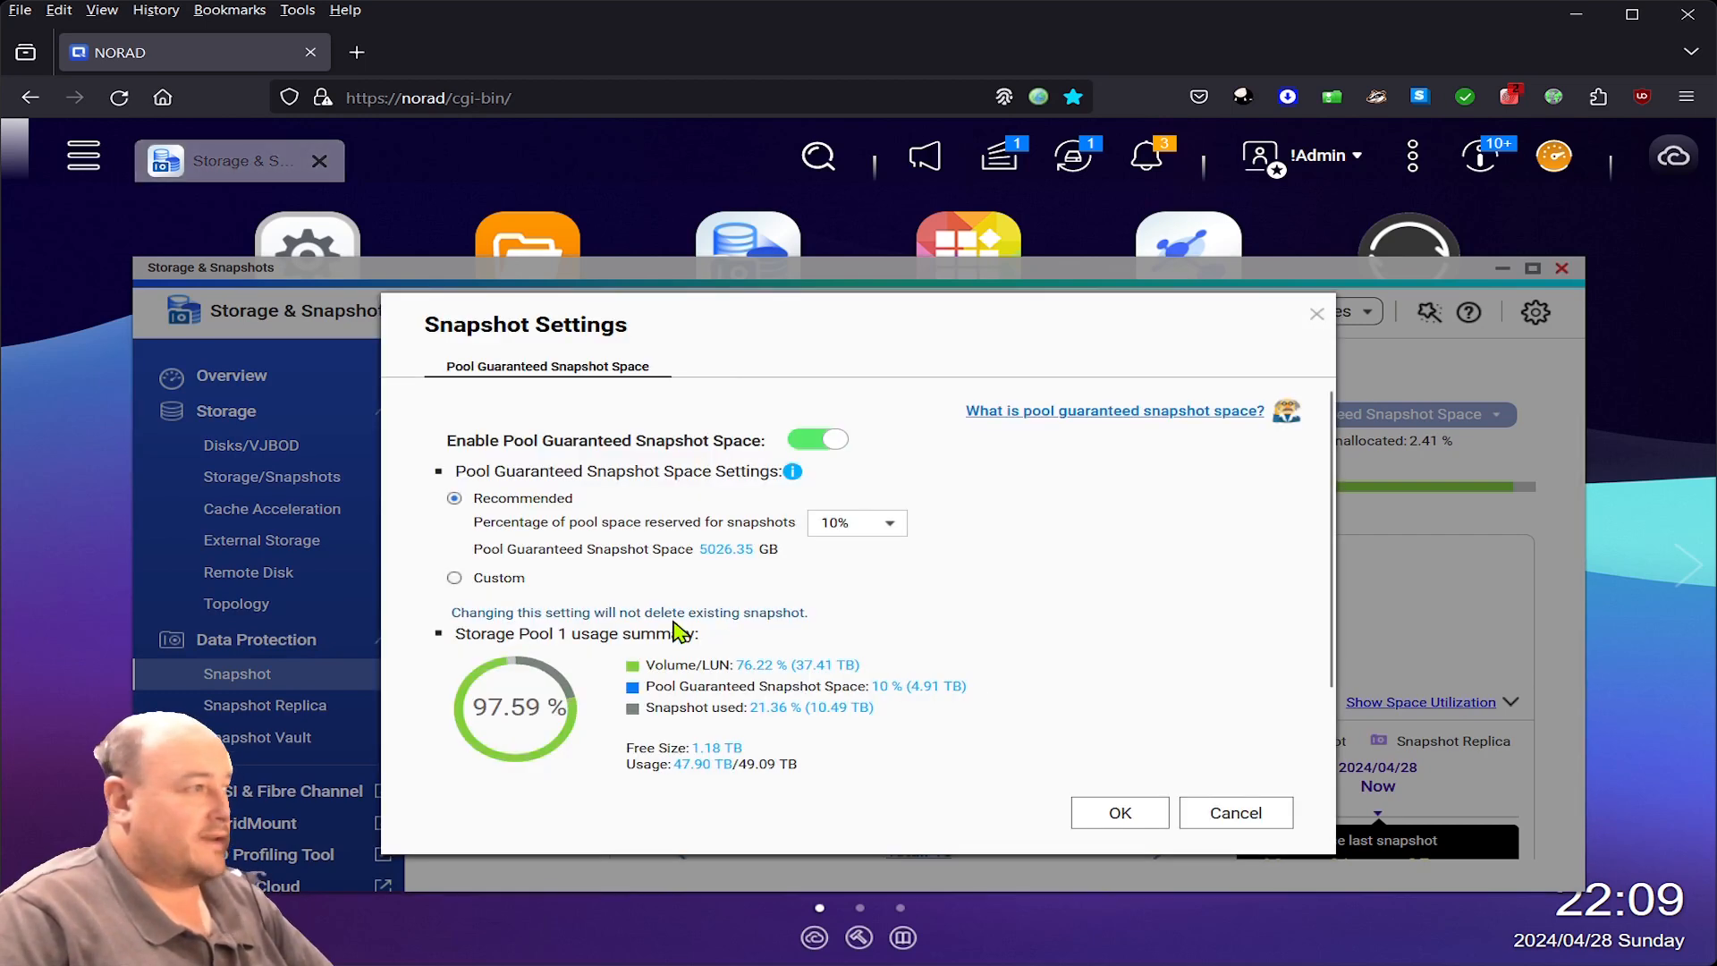
- Check the reserved-percentage choices, keep 10%, and cancel Snapshot Settings
{"action": "left_click", "coordinate": [883, 526]}
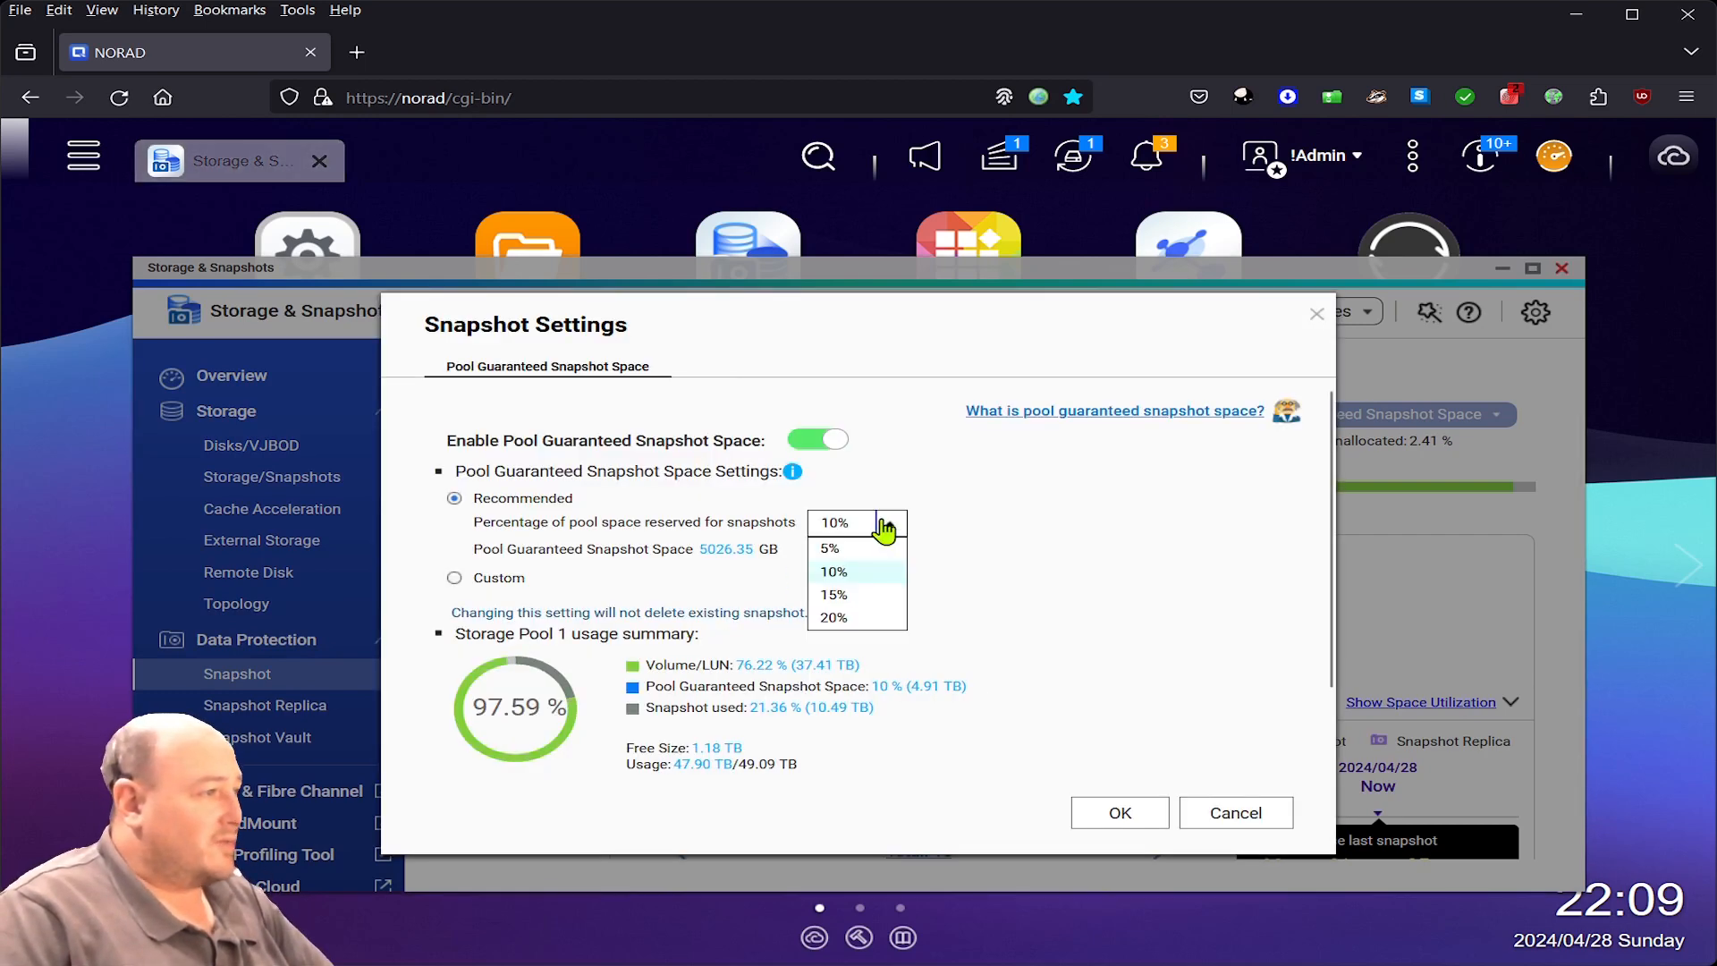
{"action": "left_click", "coordinate": [1004, 524]}
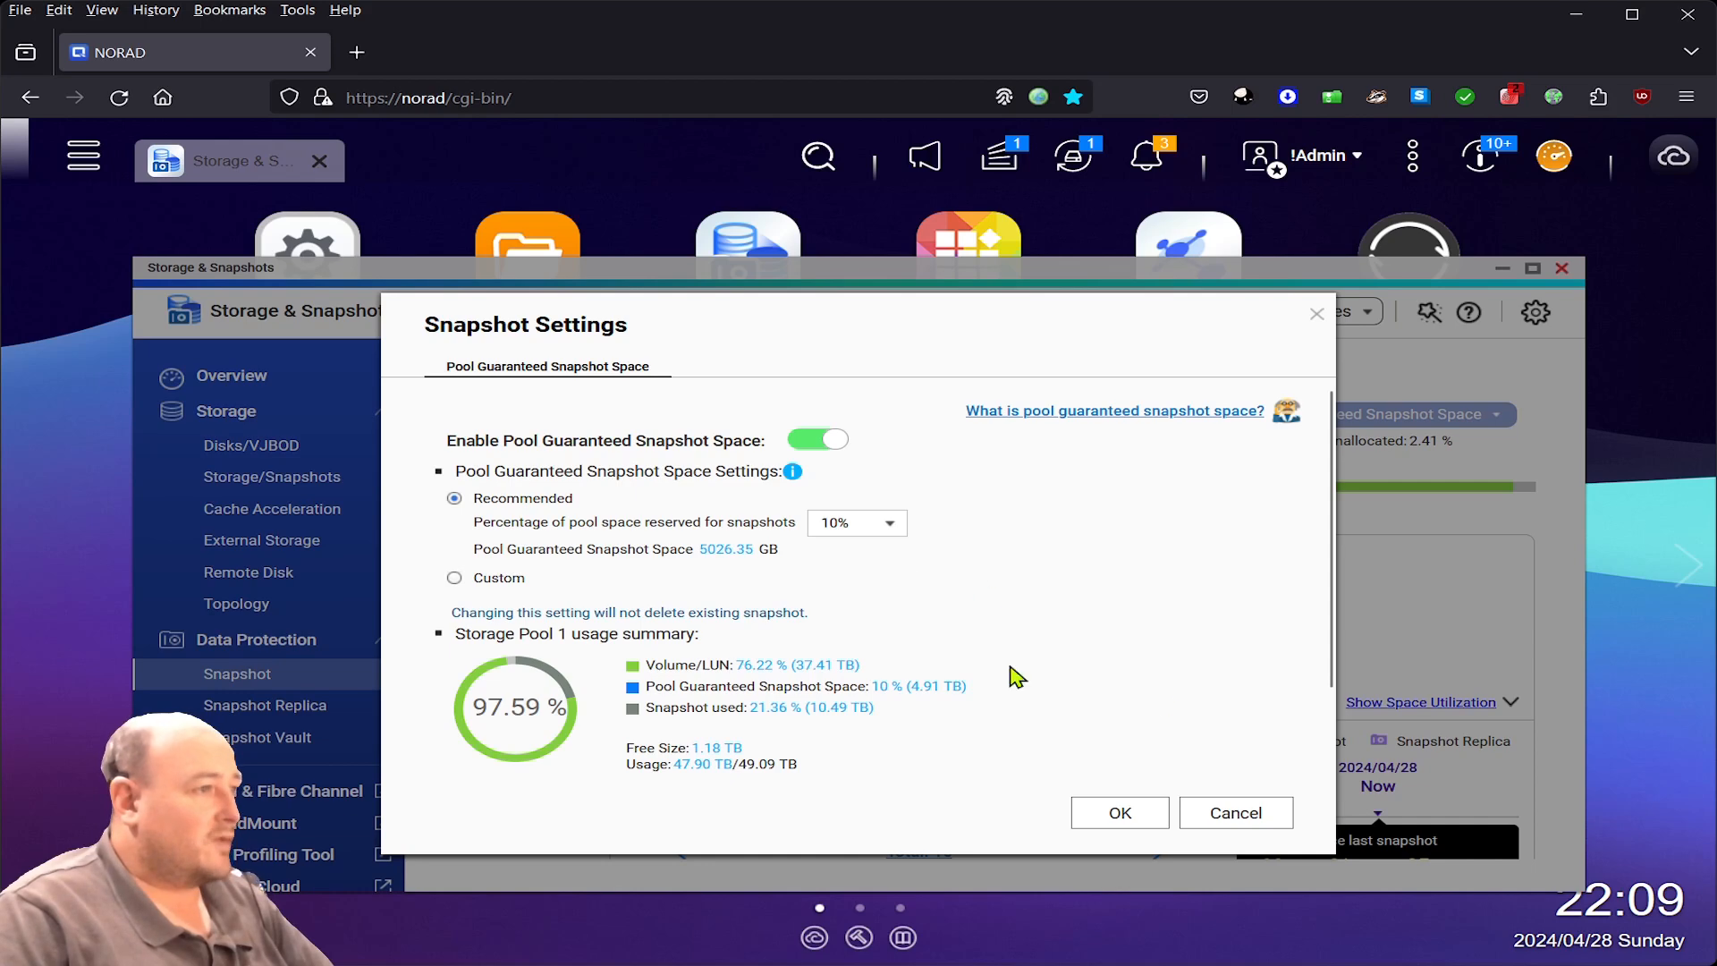
{"action": "left_click", "coordinate": [1248, 809]}
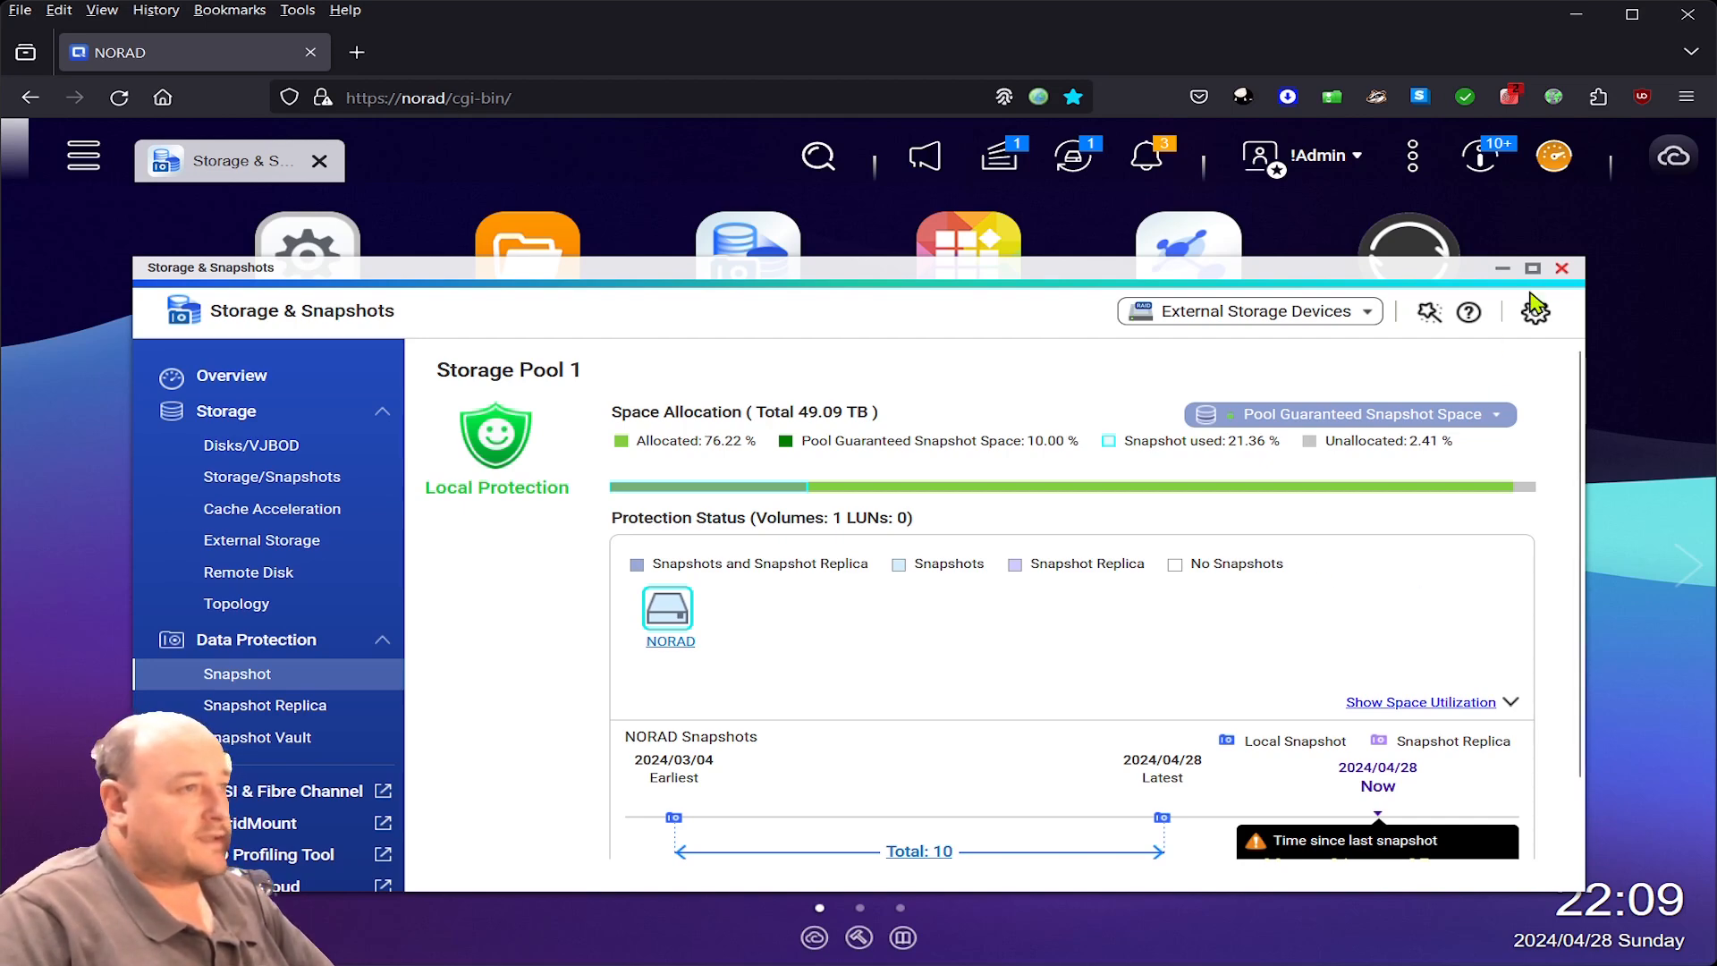
- Close and relaunch Storage & Snapshots to reach its Overview of seven disks and Storage Pool 1
{"action": "left_click", "coordinate": [1562, 272]}
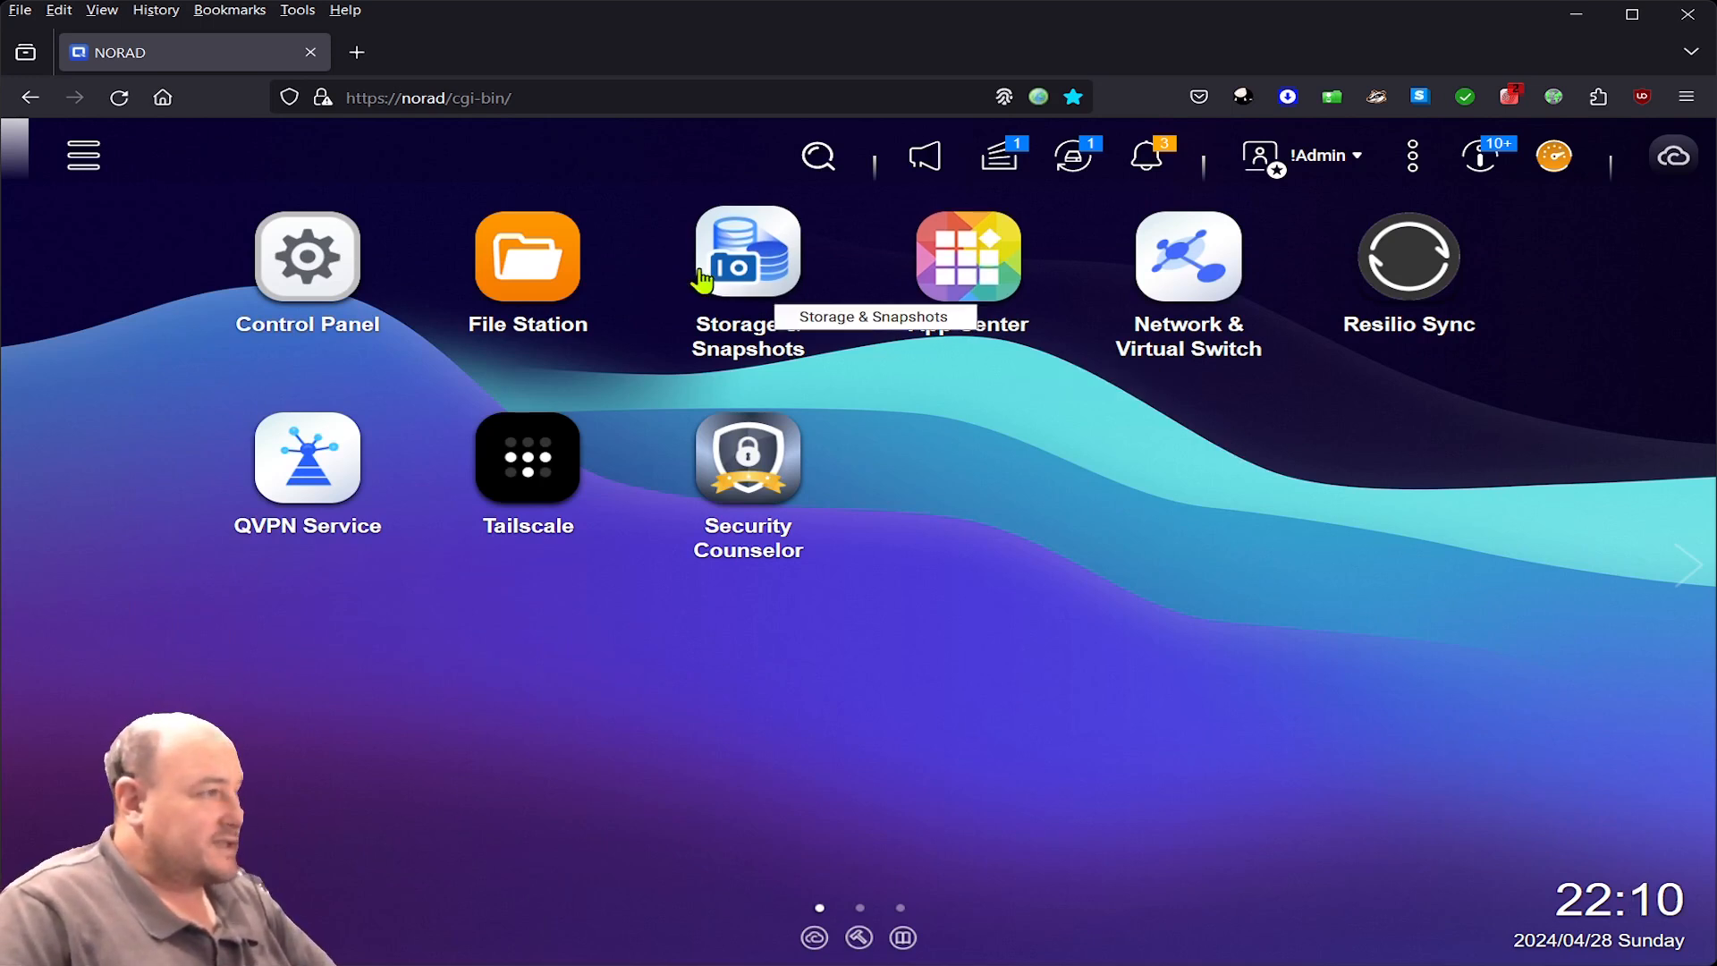
{"action": "left_click", "coordinate": [767, 264]}
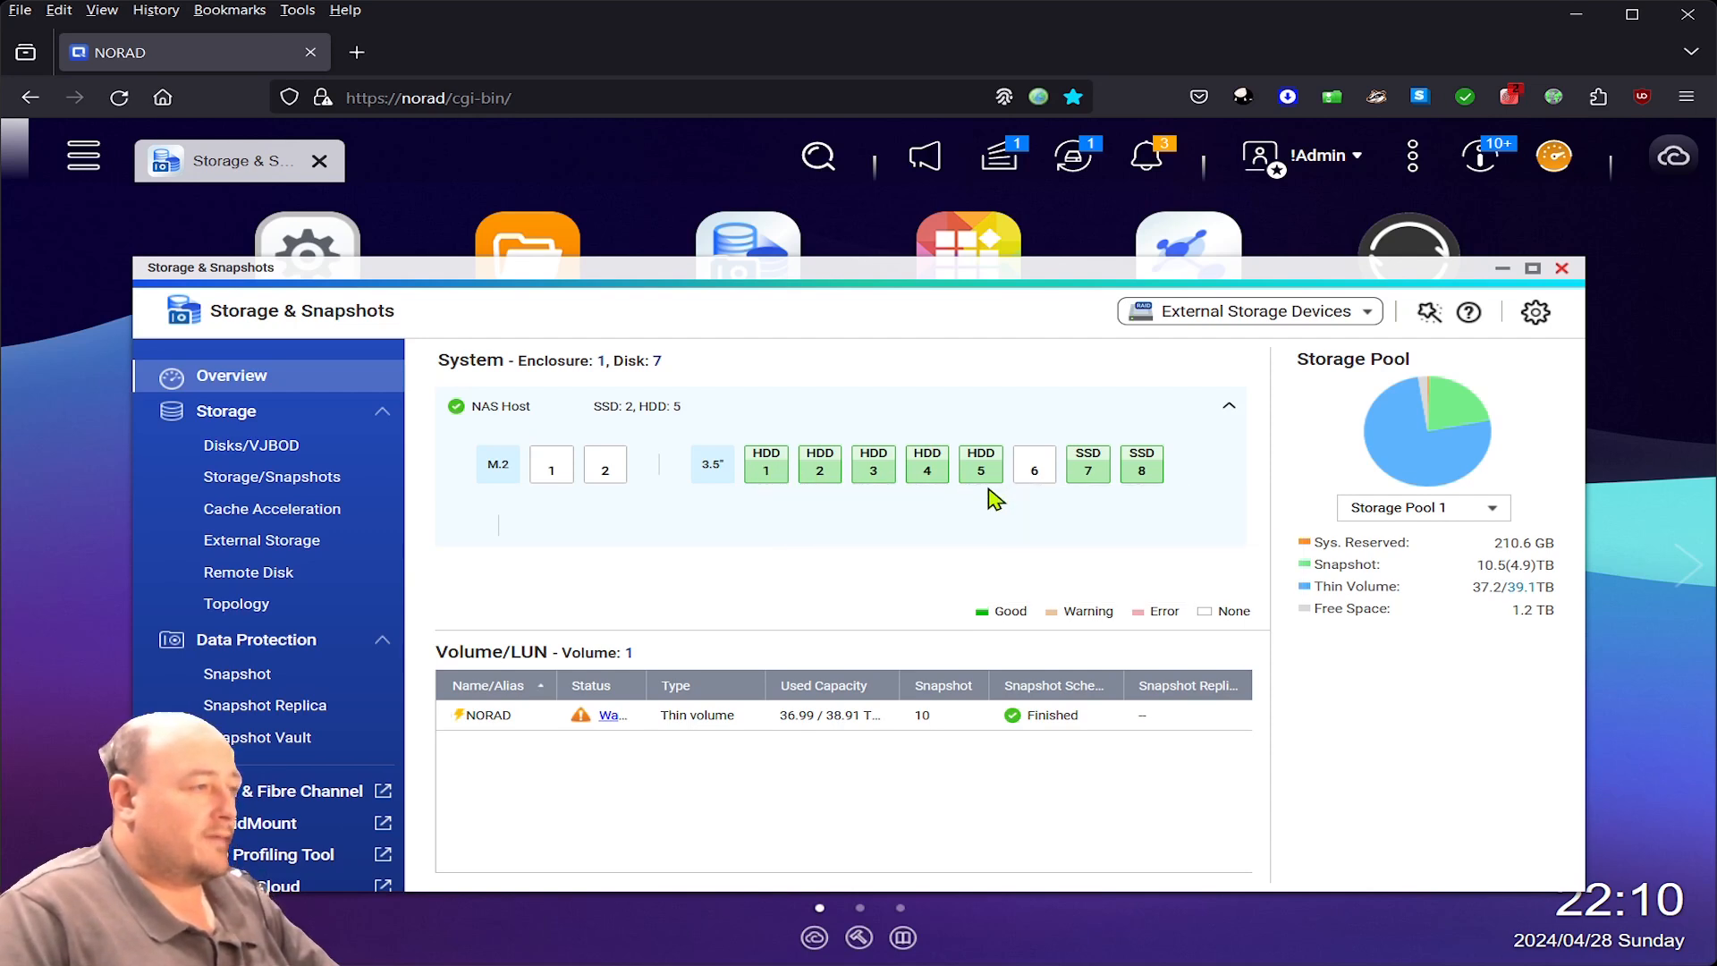
- View the Cache Acceleration page with the 189.02 GB read-write SSD cache serving NORAD
{"action": "mouse_move", "coordinate": [984, 490]}
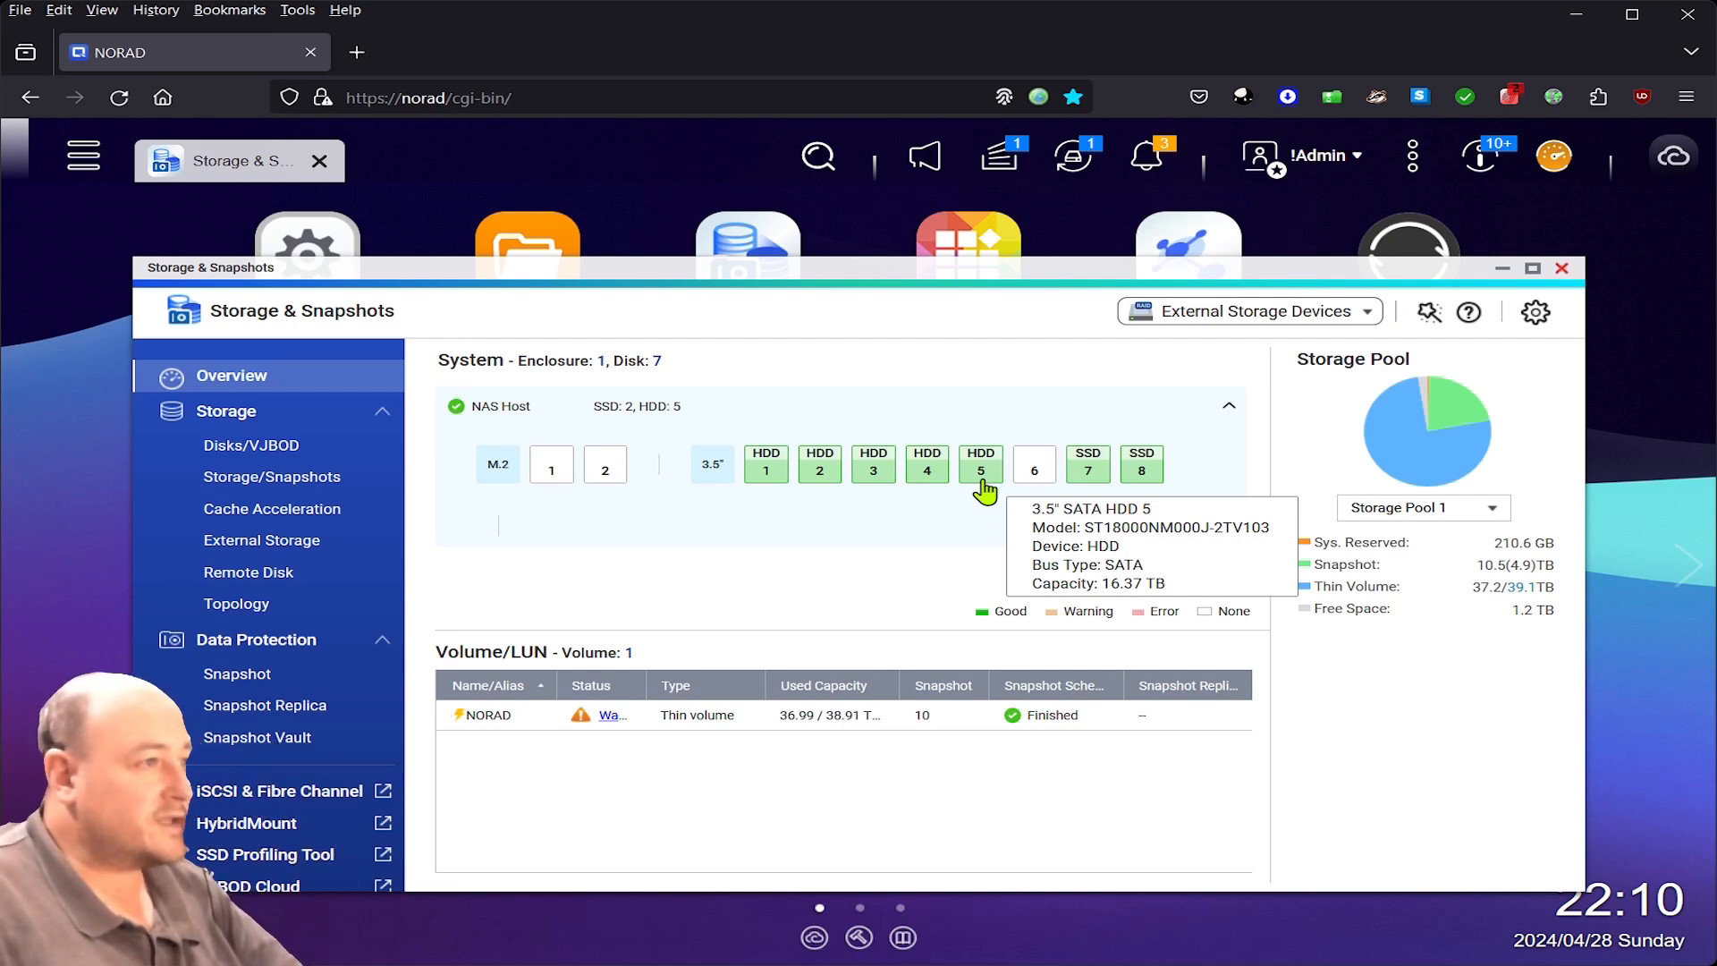
{"action": "mouse_move", "coordinate": [1099, 488]}
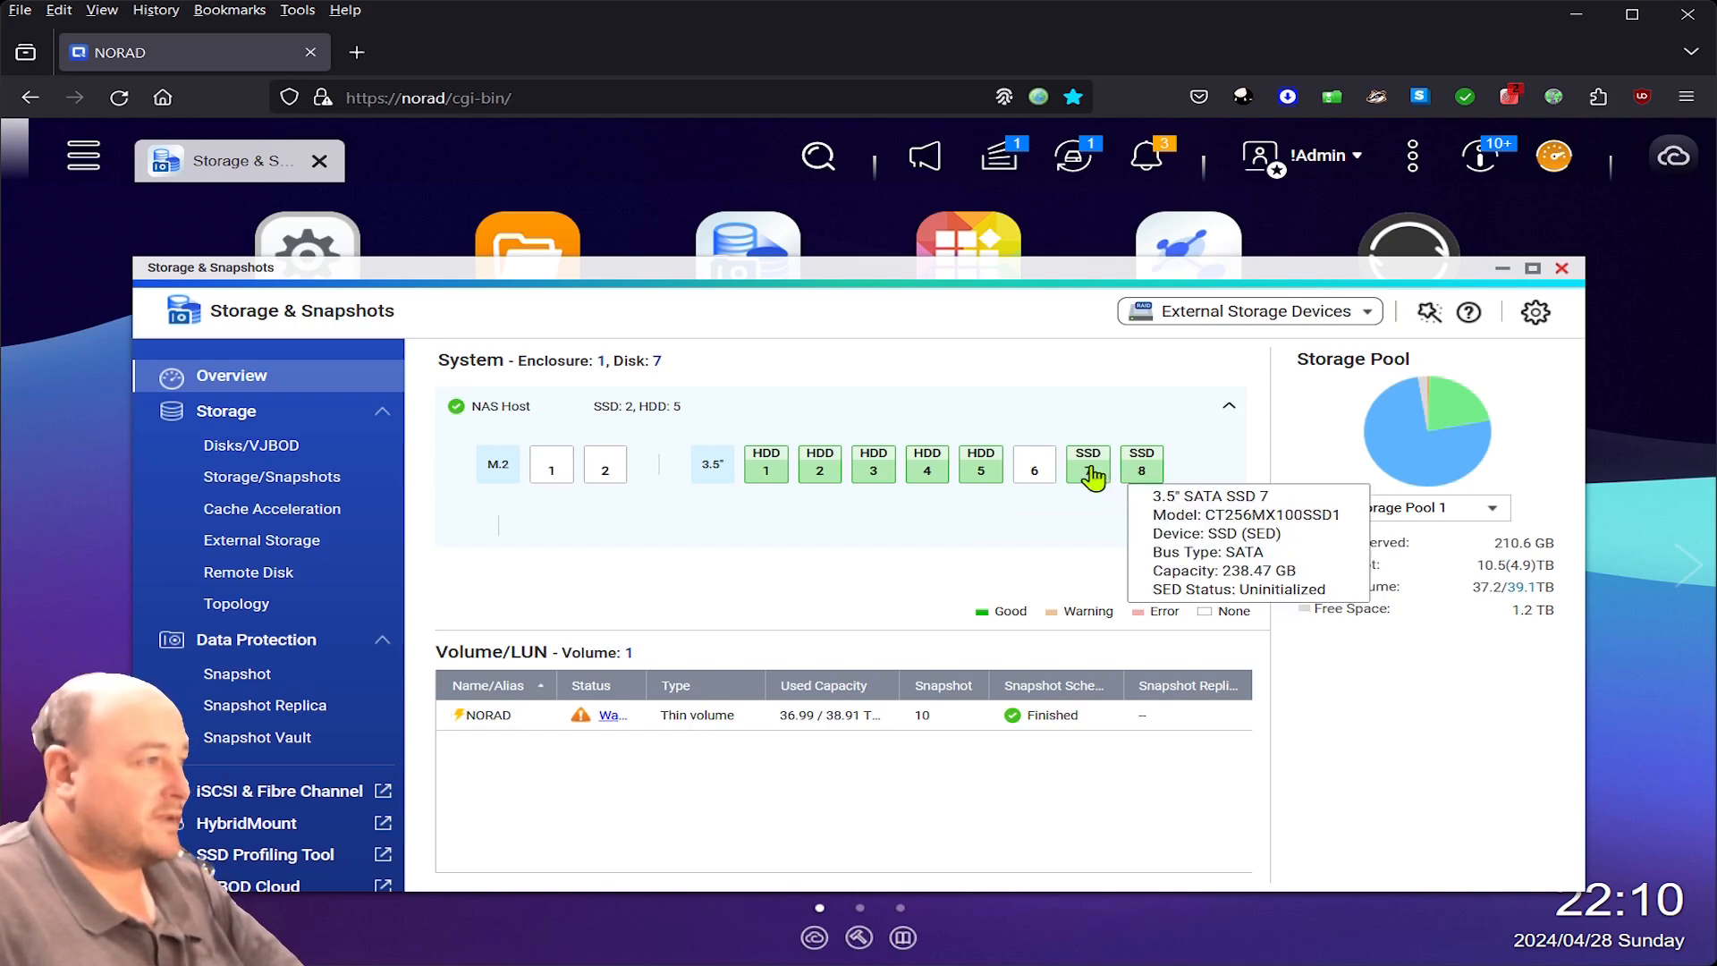
{"action": "left_click", "coordinate": [285, 509]}
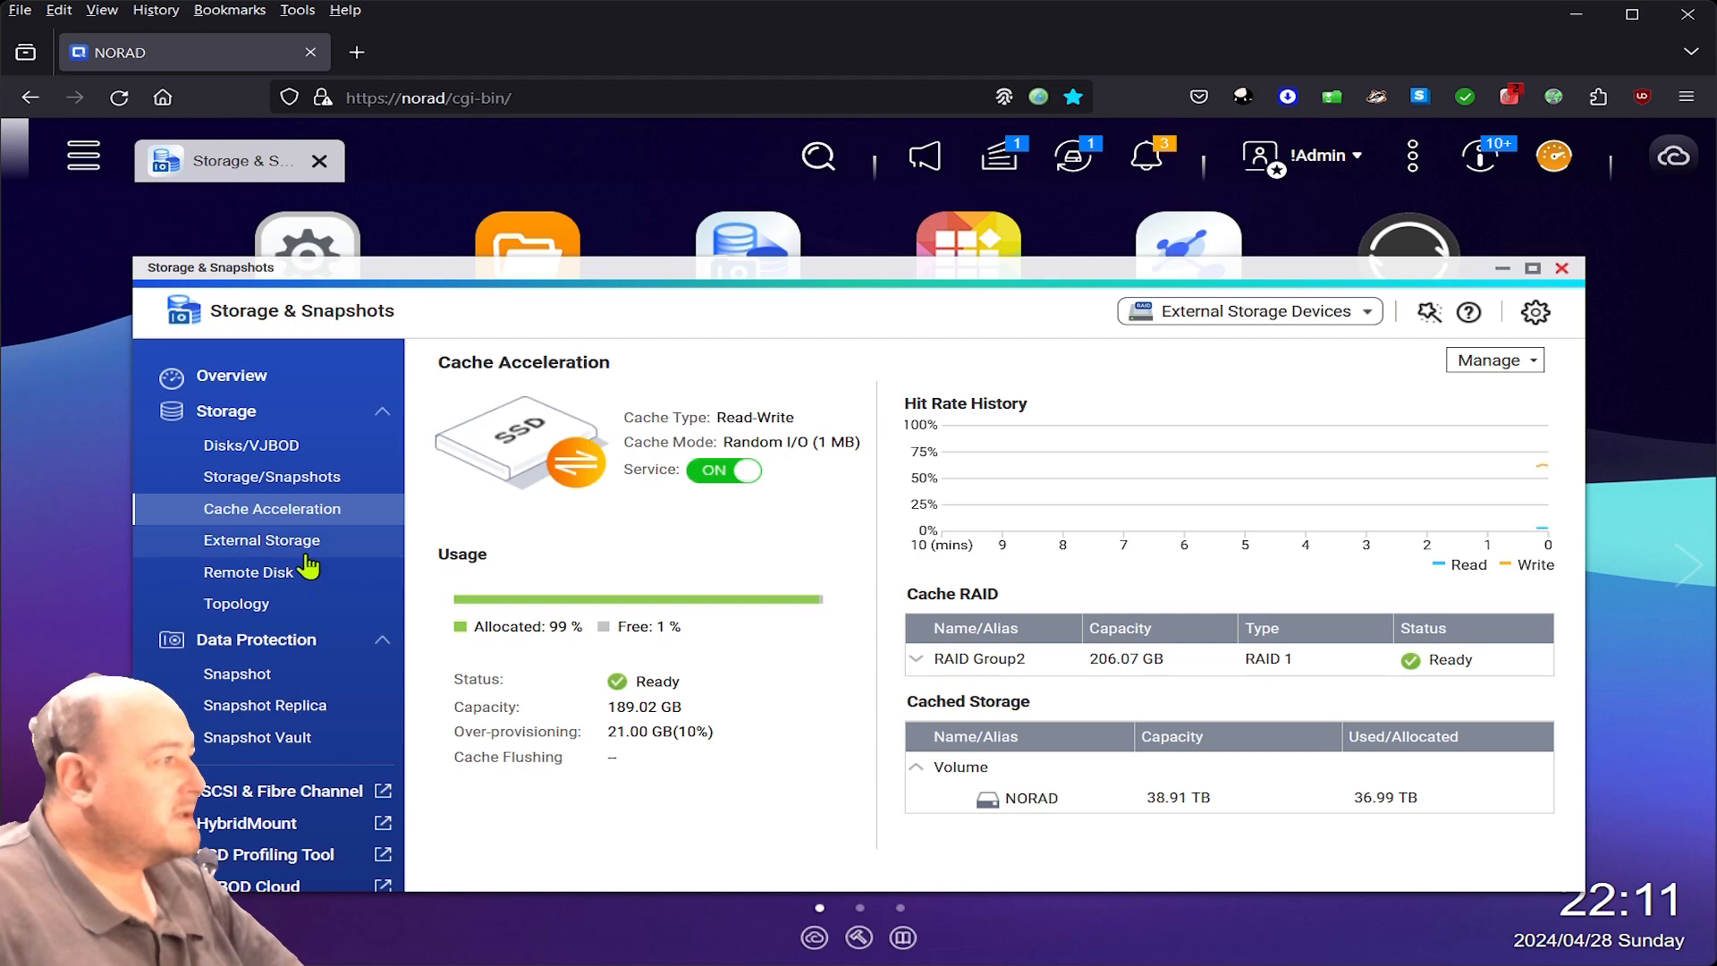
- Show the disk list full-screen and inspect disks 2–5, ending on the free 16.37 TB HDD 5
{"action": "left_click", "coordinate": [268, 454]}
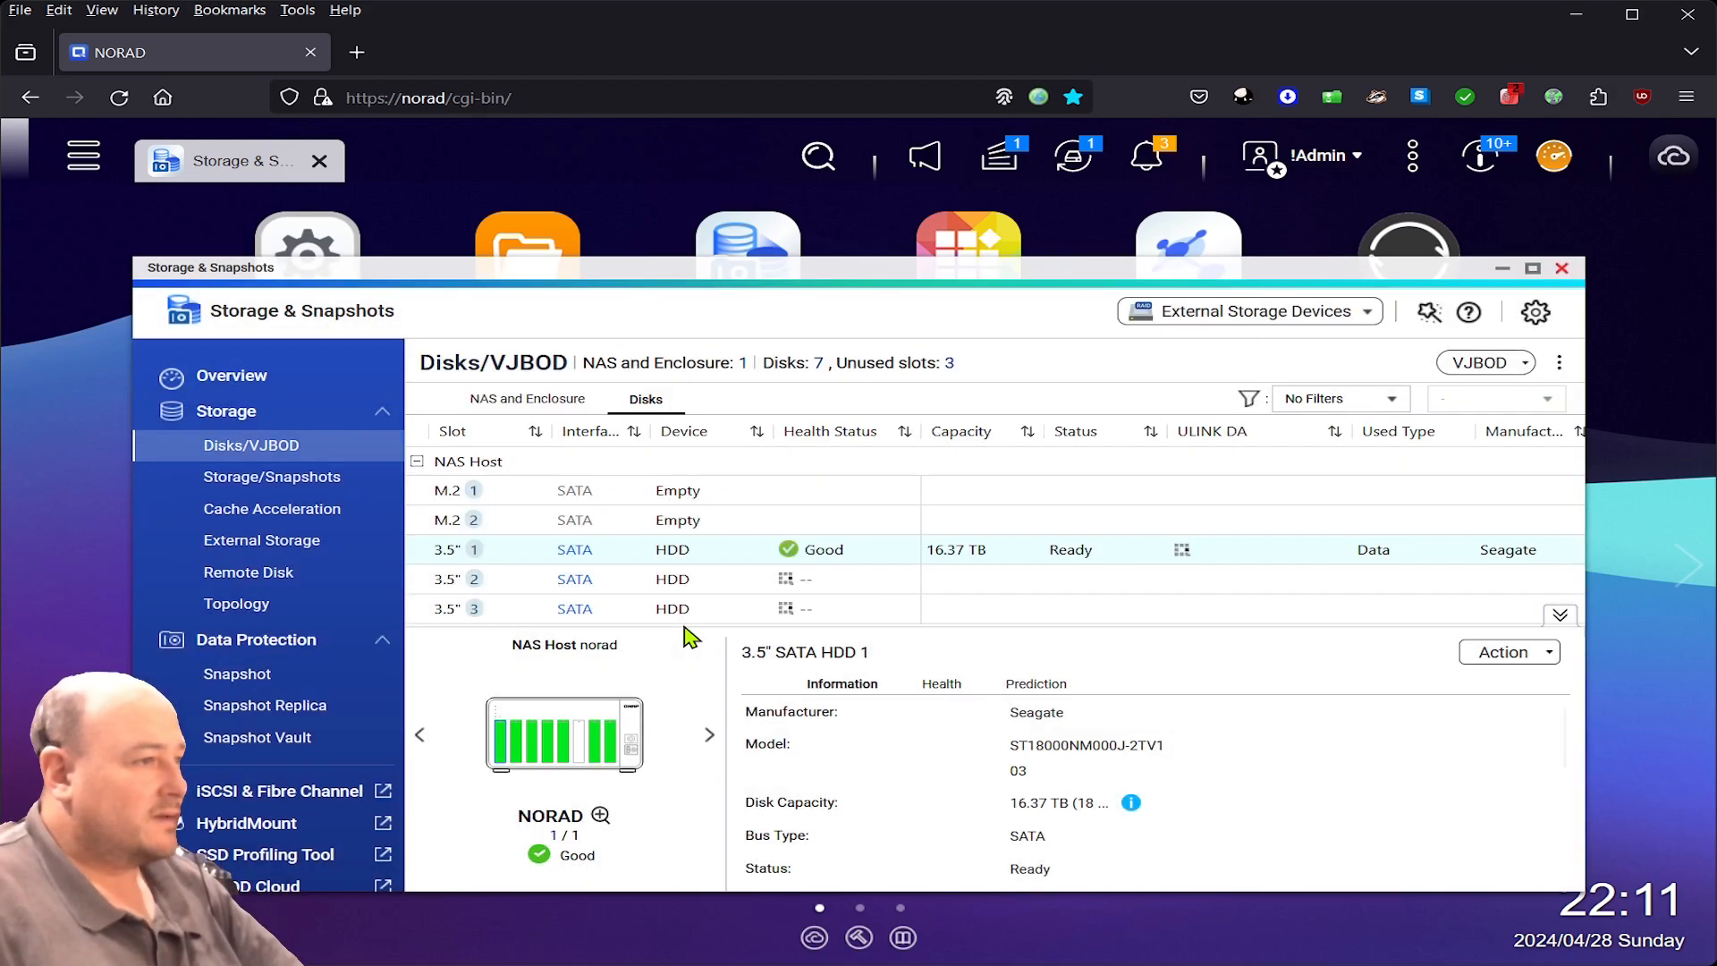
{"action": "left_click", "coordinate": [1535, 270]}
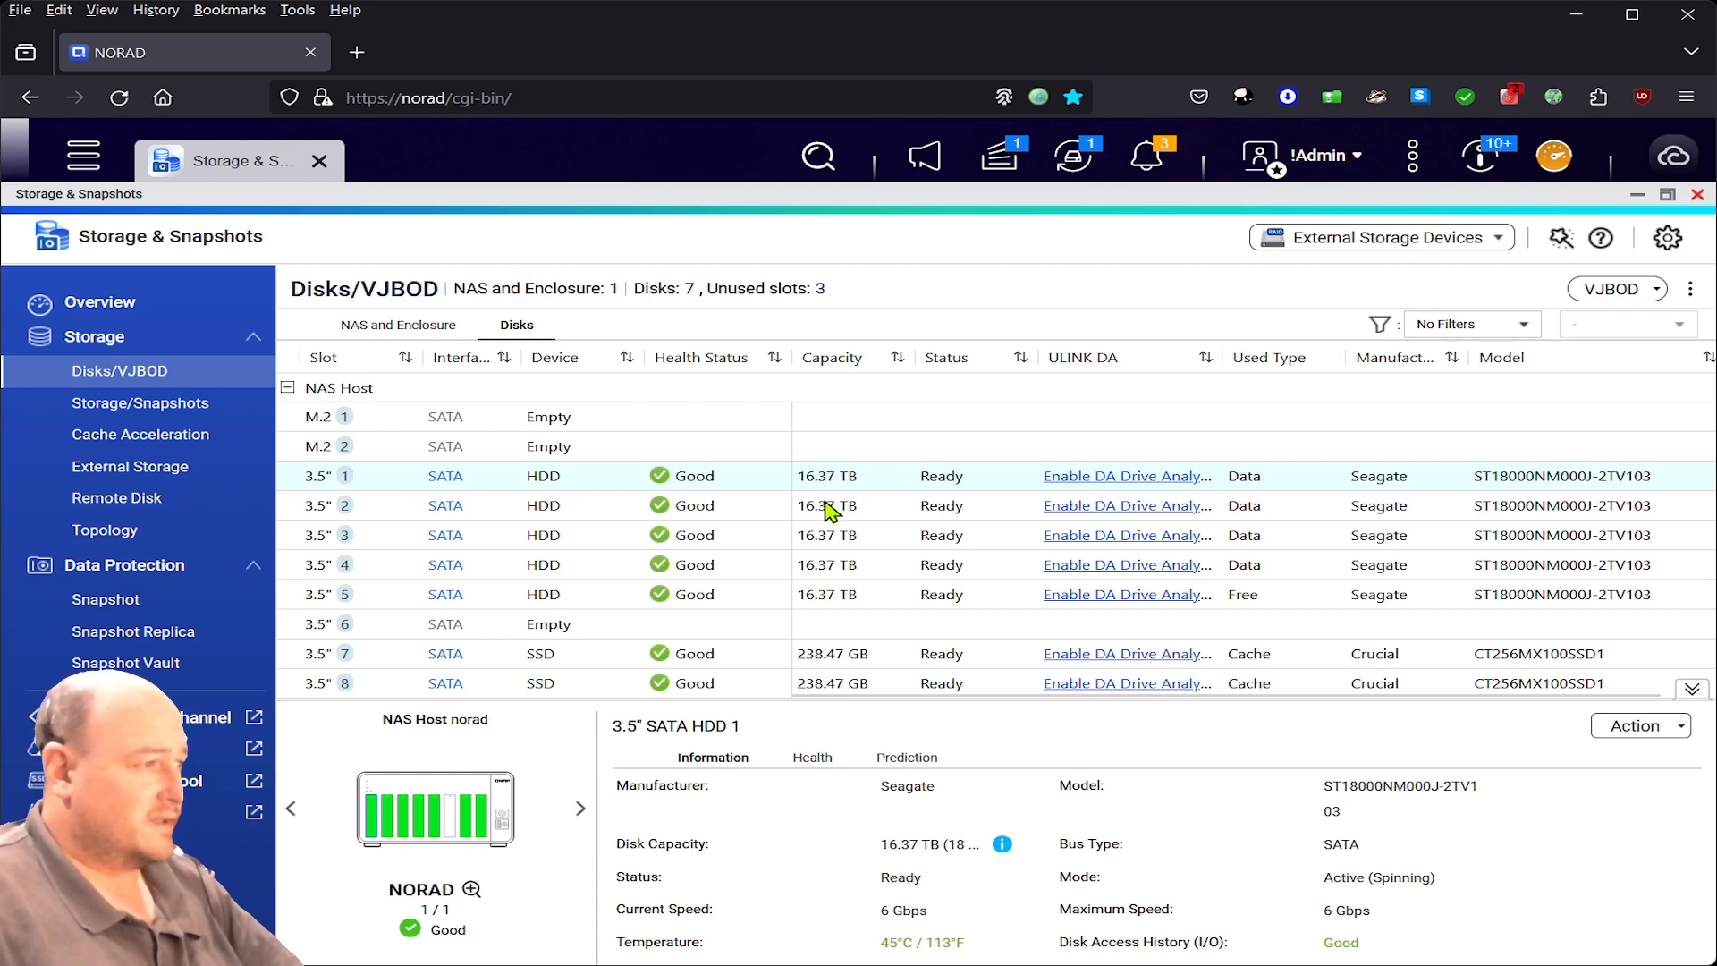
{"action": "left_click", "coordinate": [827, 508]}
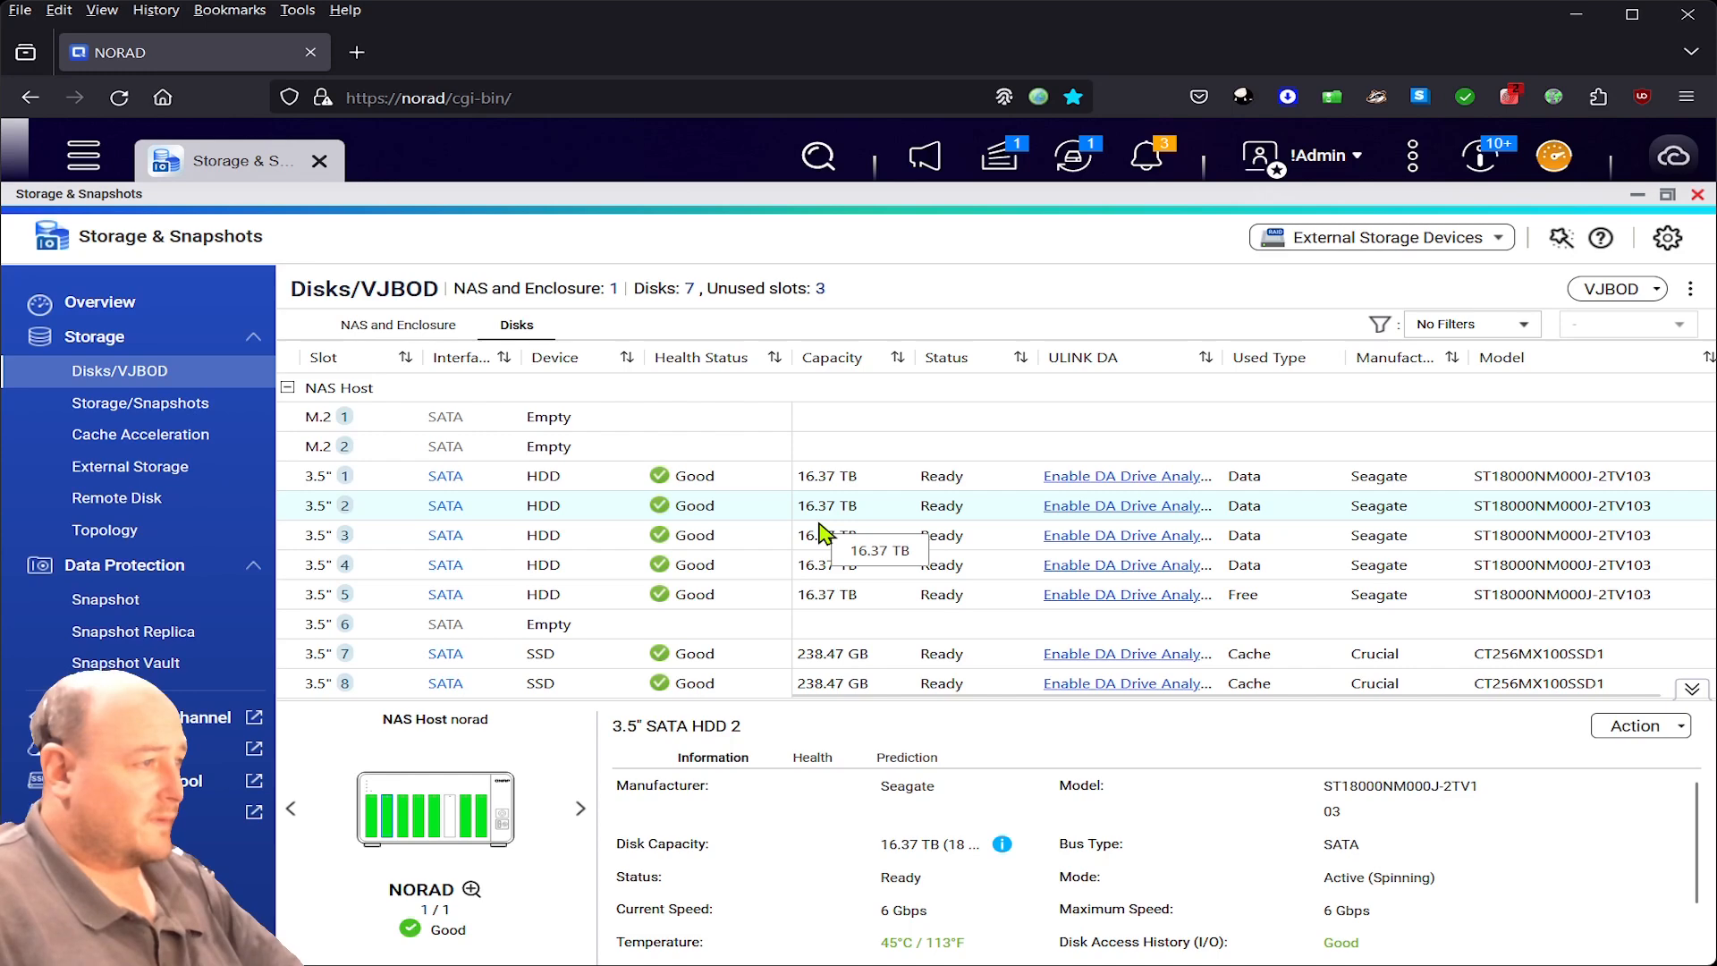
{"action": "left_click", "coordinate": [818, 539]}
{"action": "left_click", "coordinate": [817, 567]}
{"action": "left_click", "coordinate": [825, 597]}
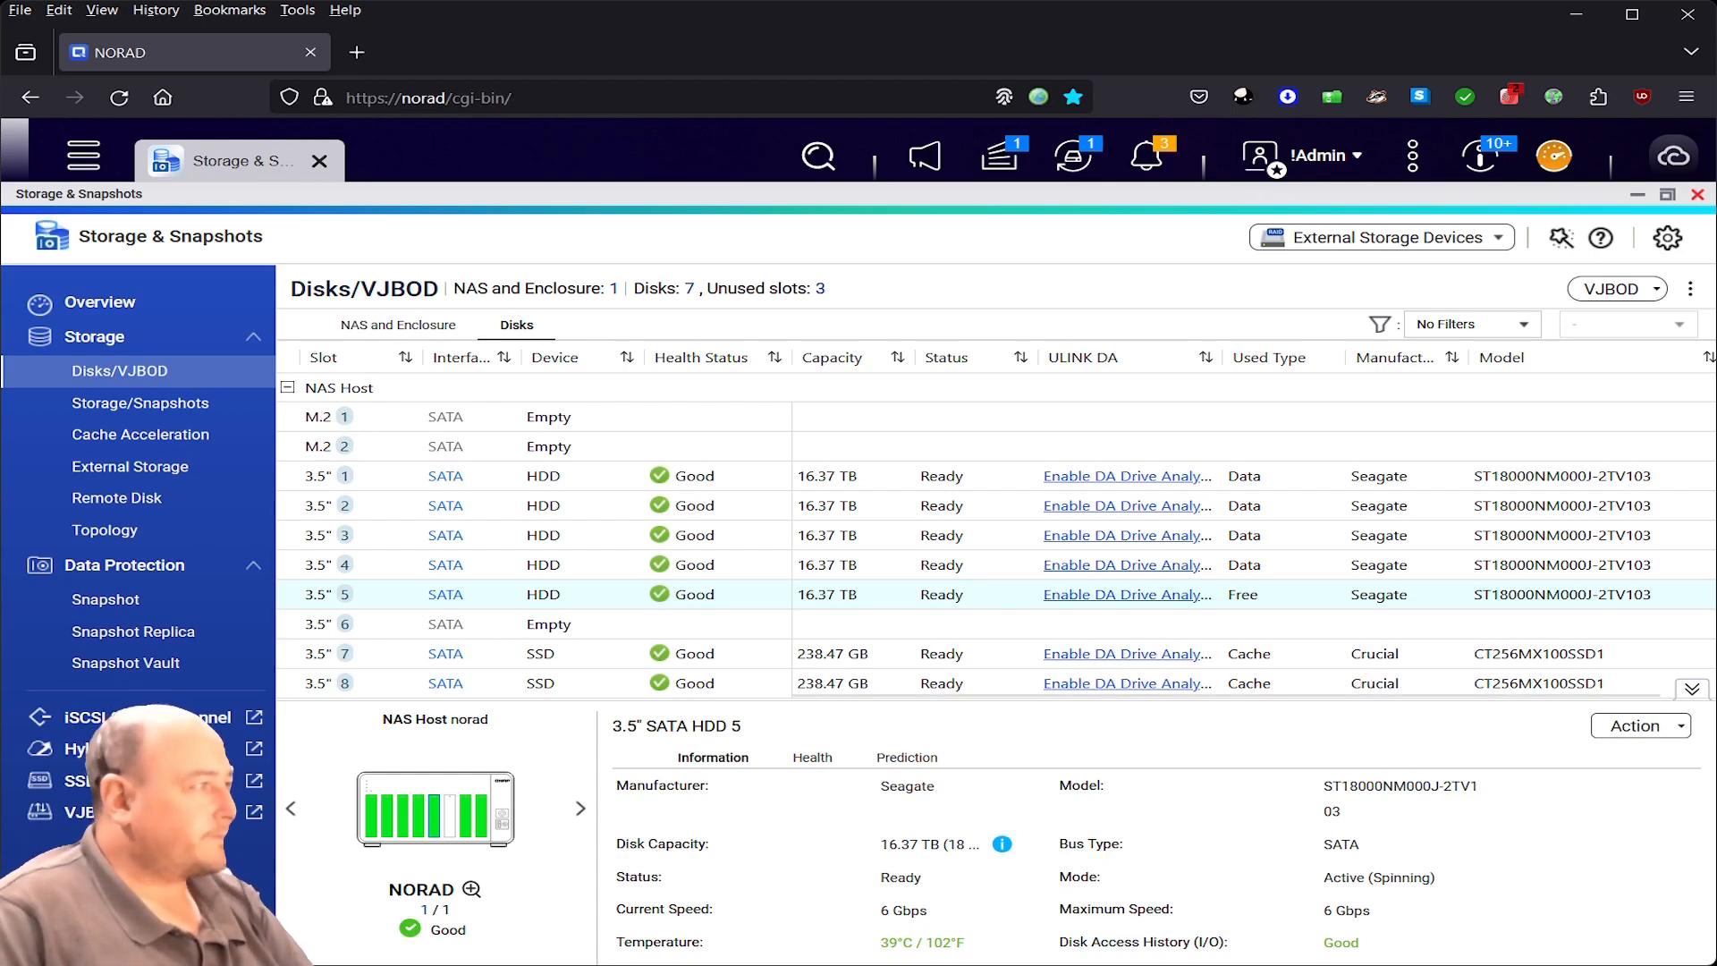
{"action": "left_click", "coordinate": [83, 156]}
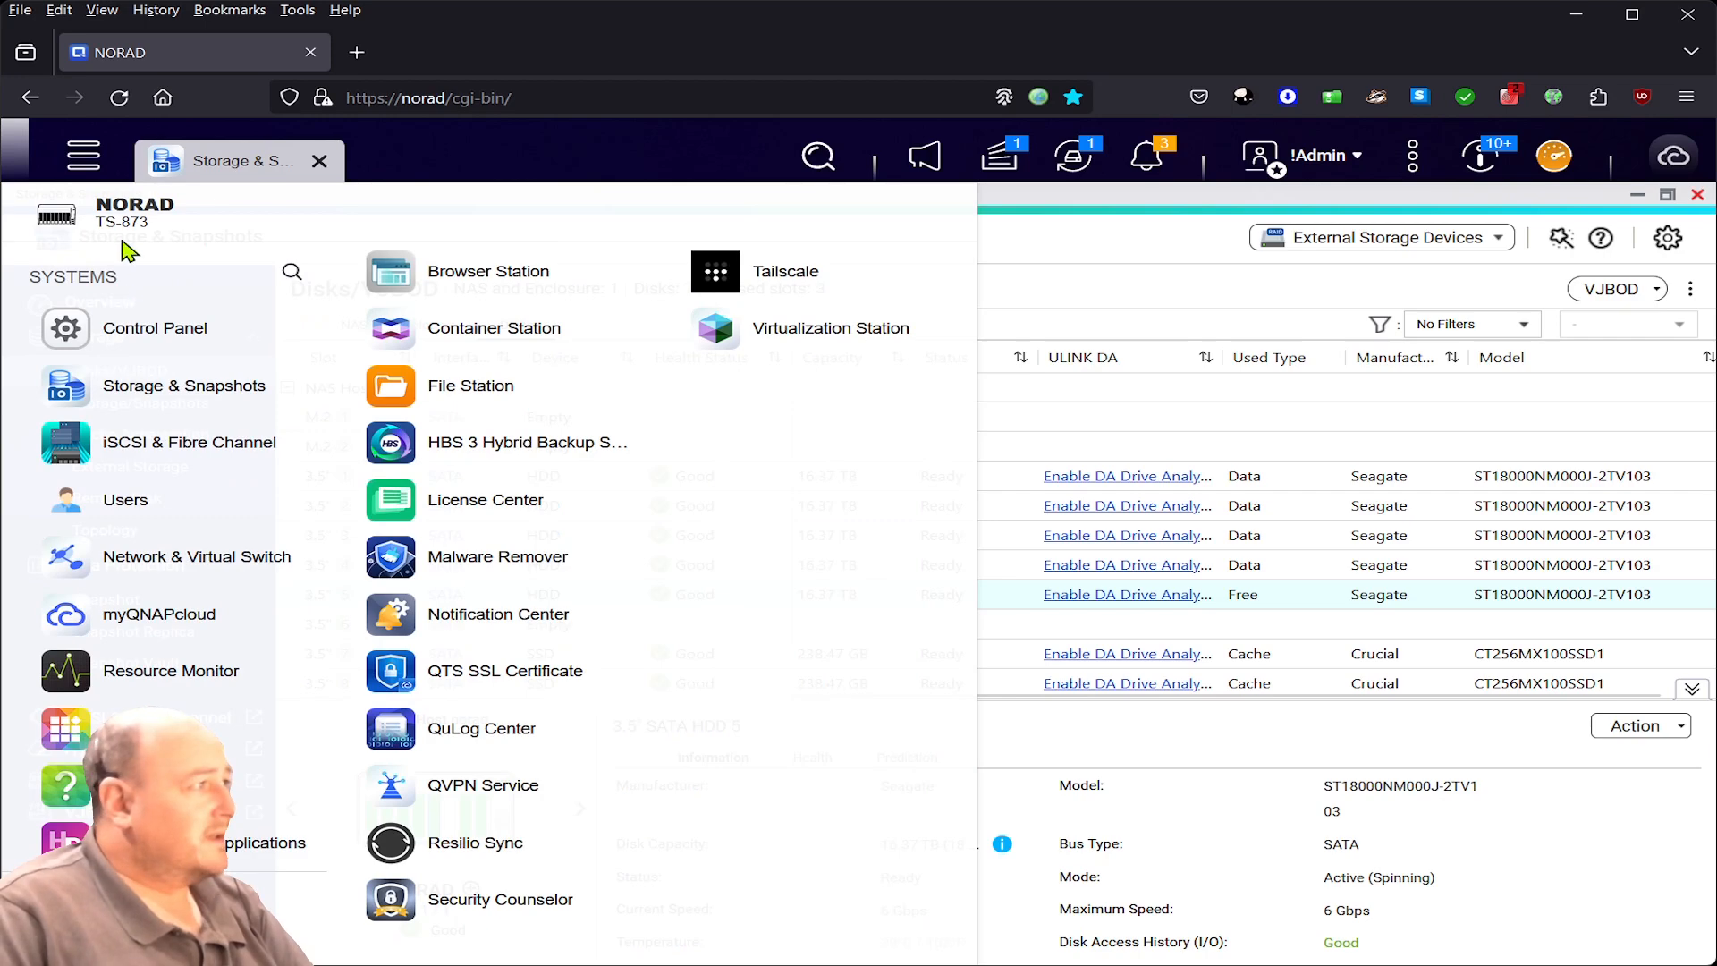
- Dismiss the main menu and return to the Storage/Snapshots list with Storage Pool 1 scrubbing
{"action": "left_click", "coordinate": [89, 163]}
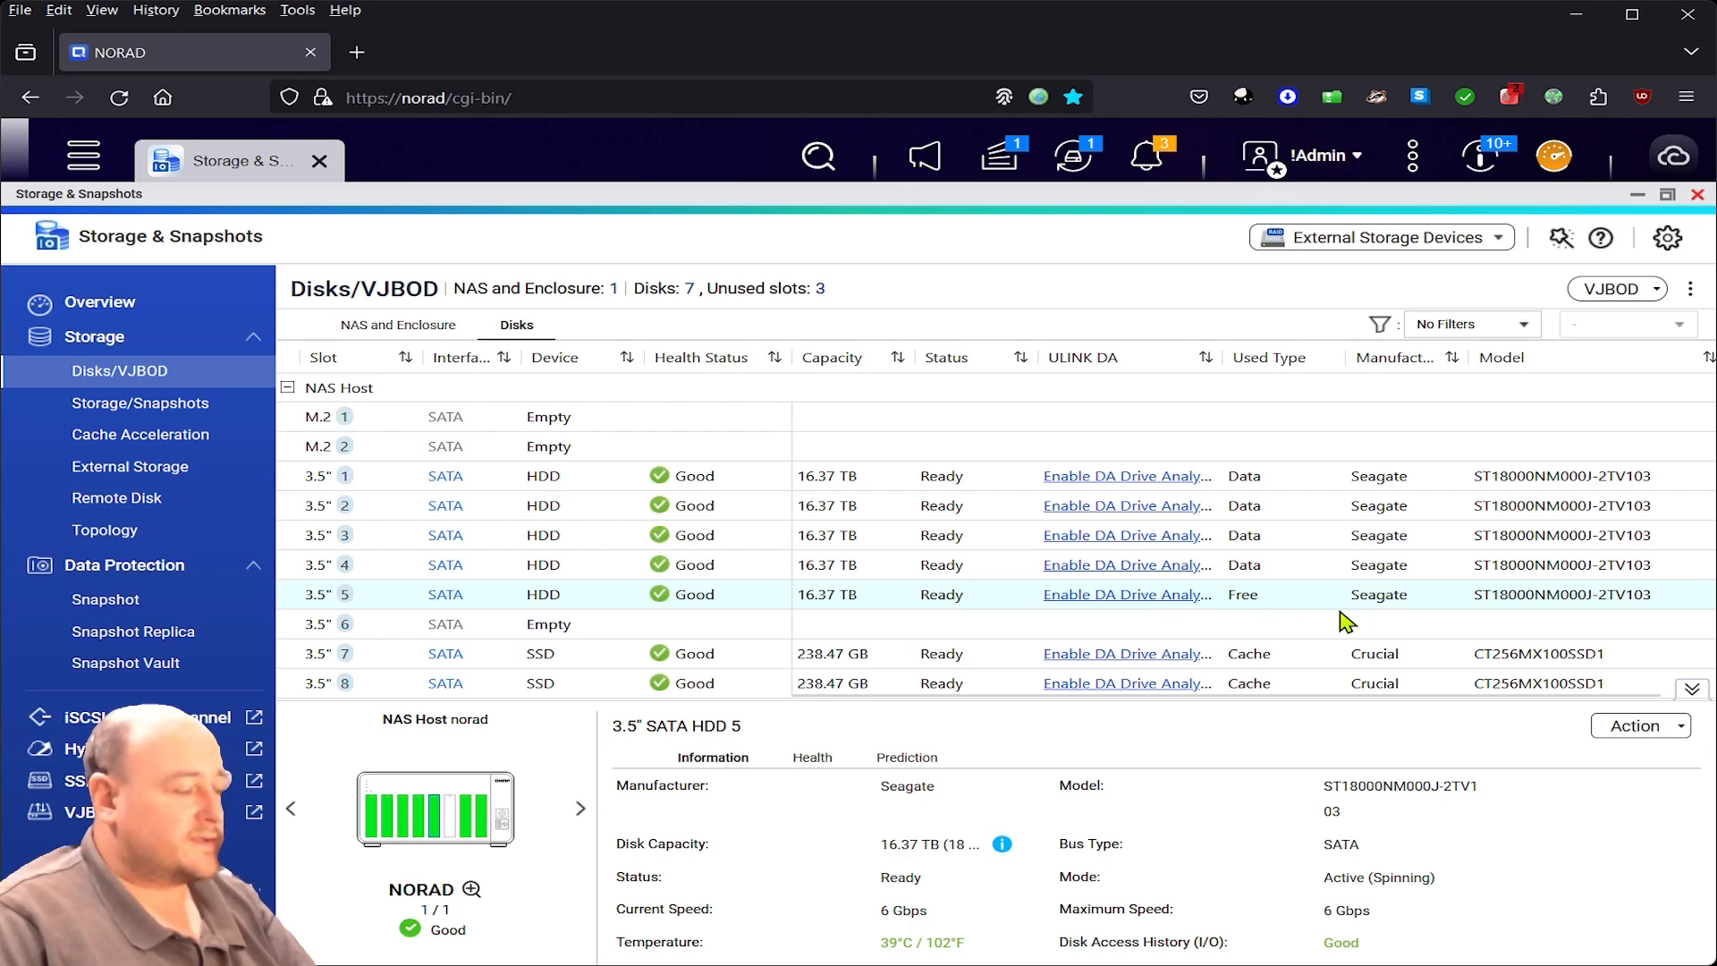
{"action": "left_click", "coordinate": [169, 402]}
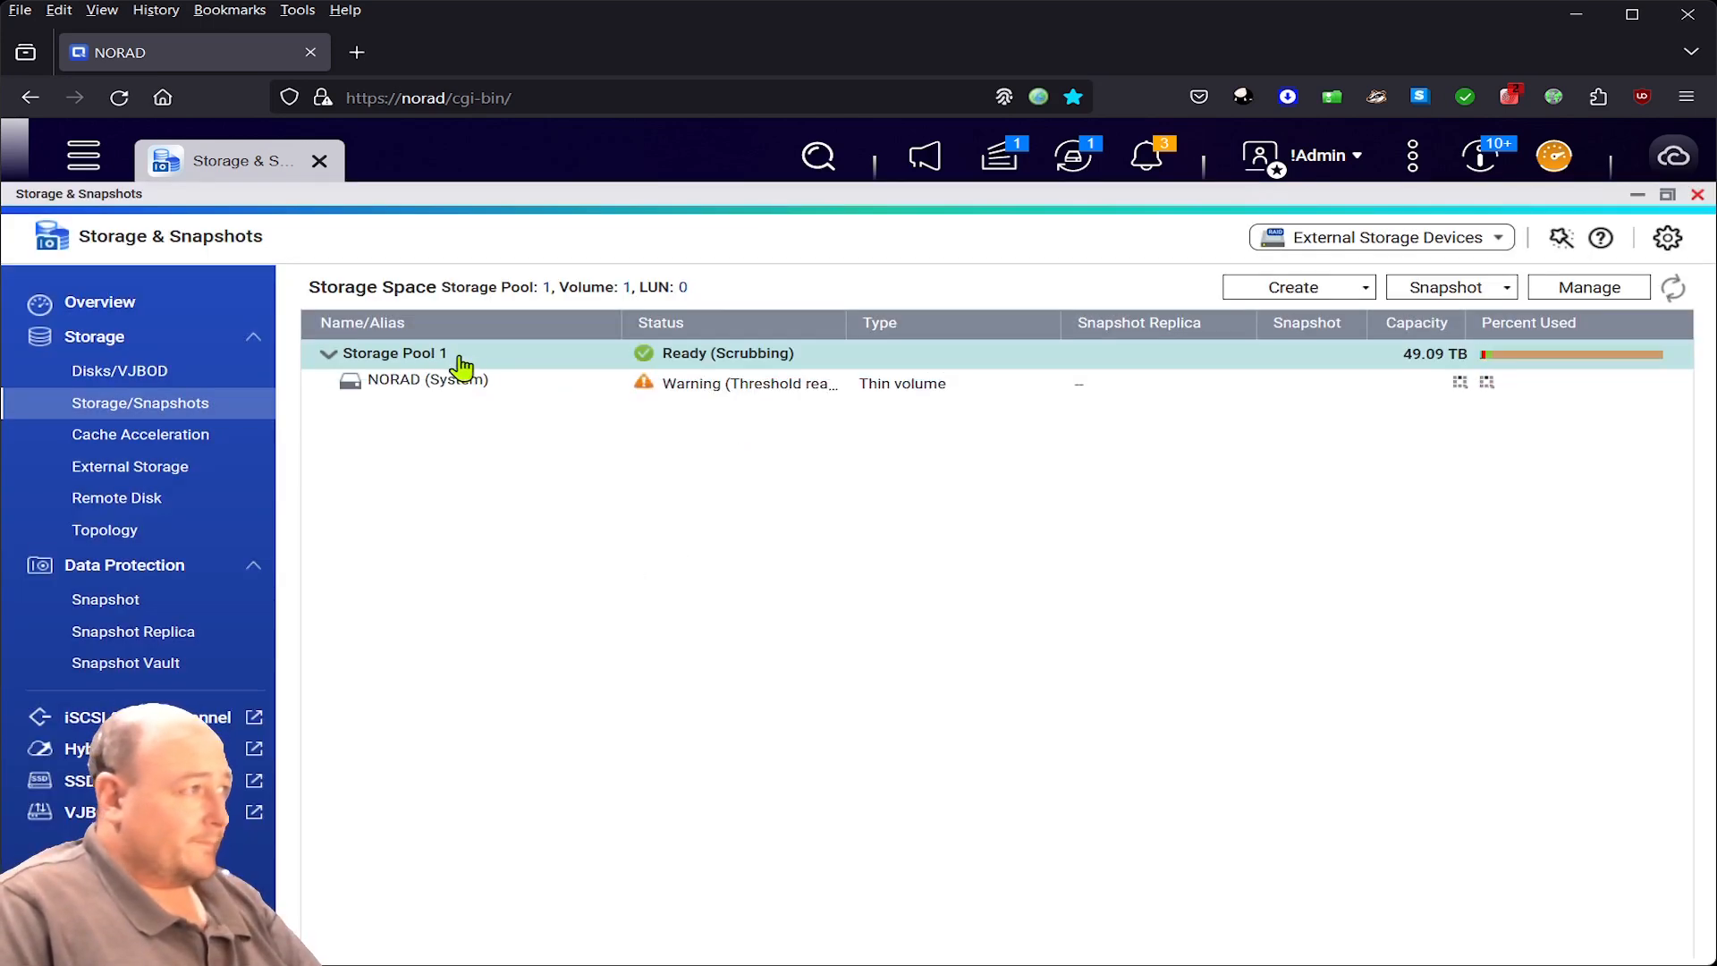
- Expand Storage Pool 1 and open its Management window showing RAID 5 scrubbing at 56.75 MB/s
{"action": "left_click", "coordinate": [461, 363]}
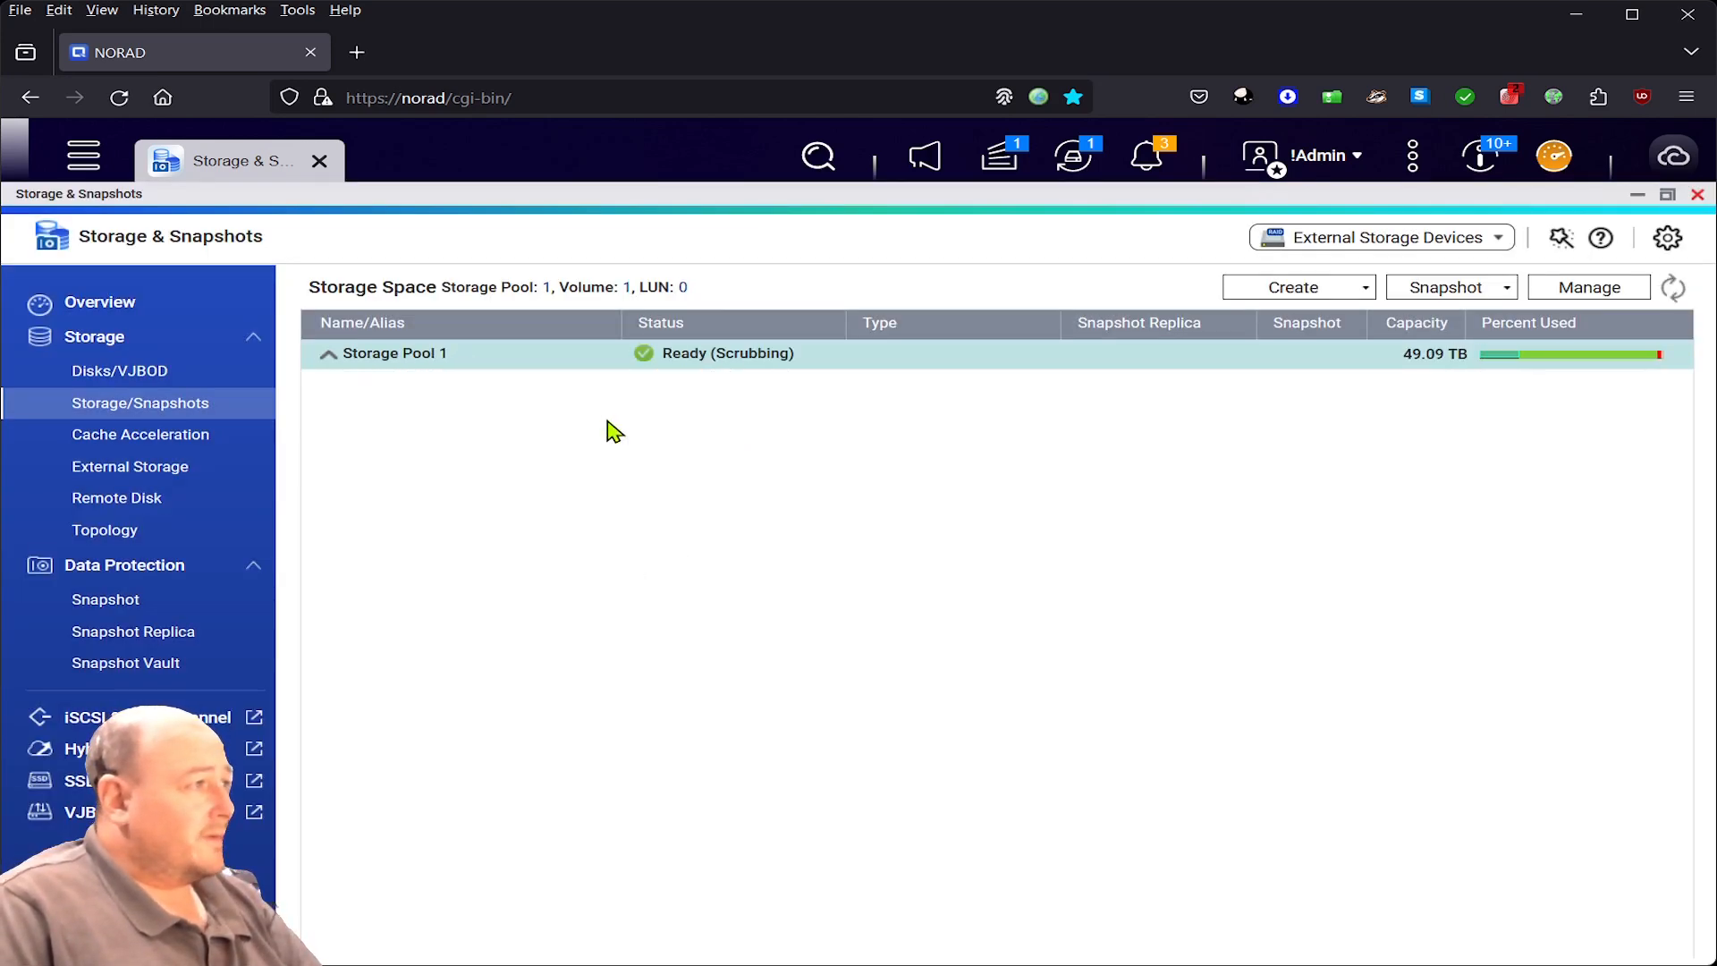
{"action": "left_click", "coordinate": [479, 356]}
{"action": "left_click", "coordinate": [1605, 295]}
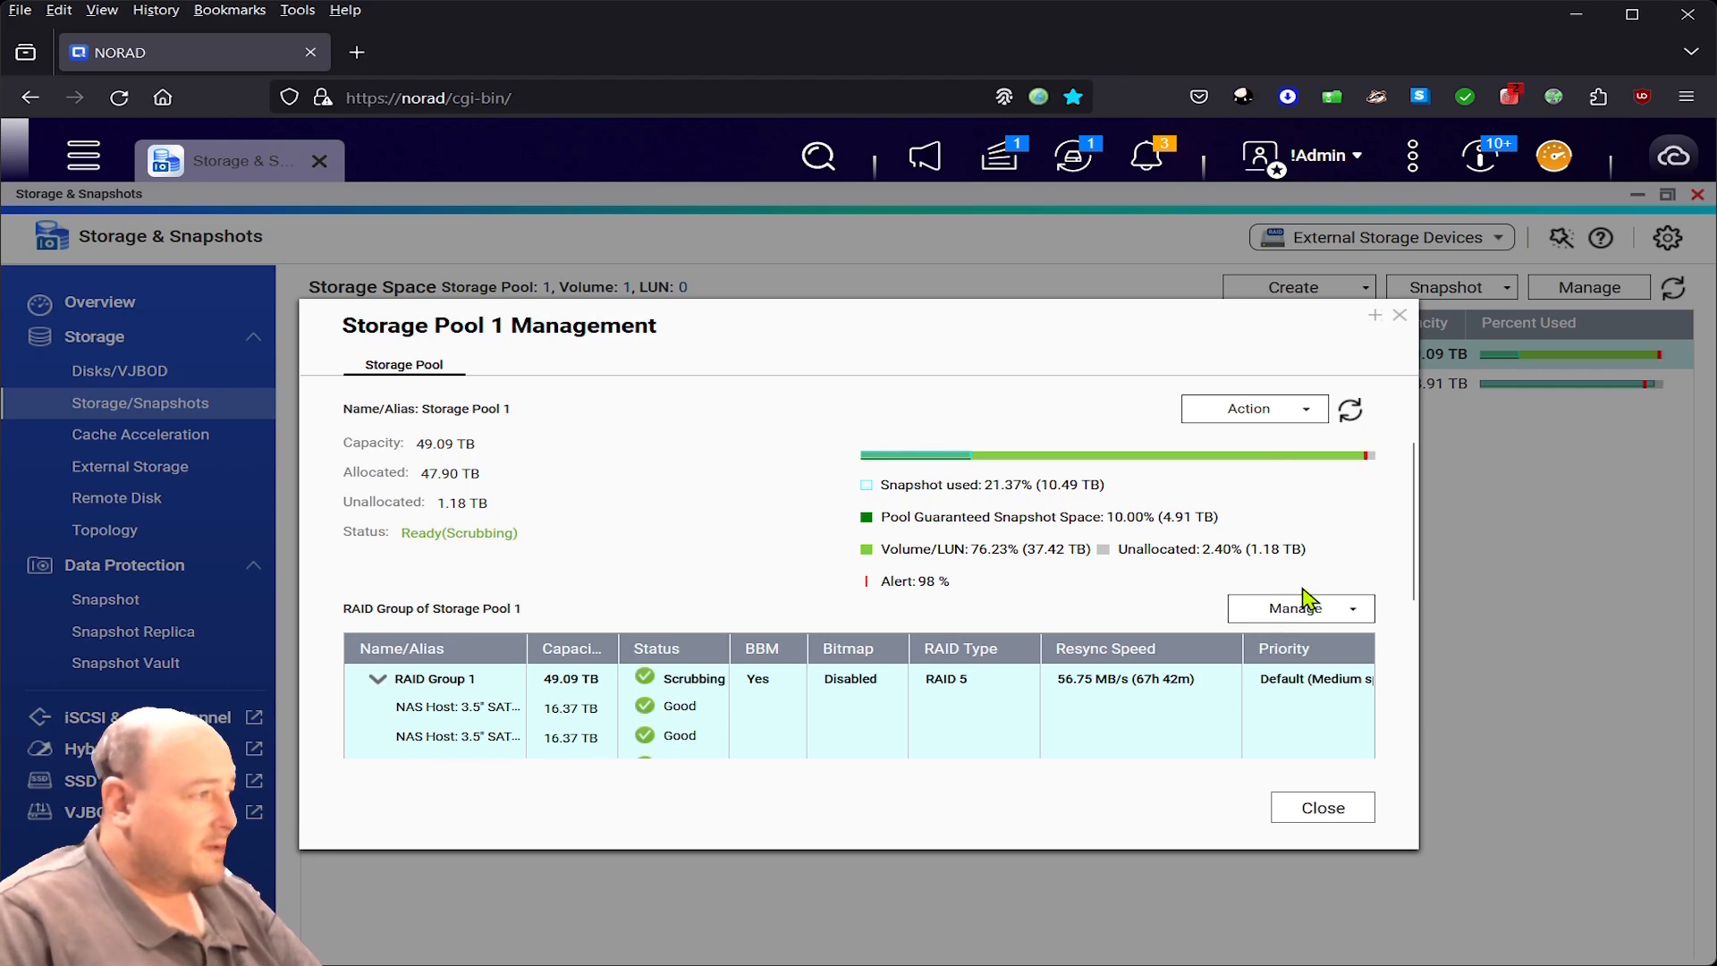
- Use Expand Pool to add new disks to RAID Group 1 of Storage Pool 1
{"action": "left_click", "coordinate": [1267, 418]}
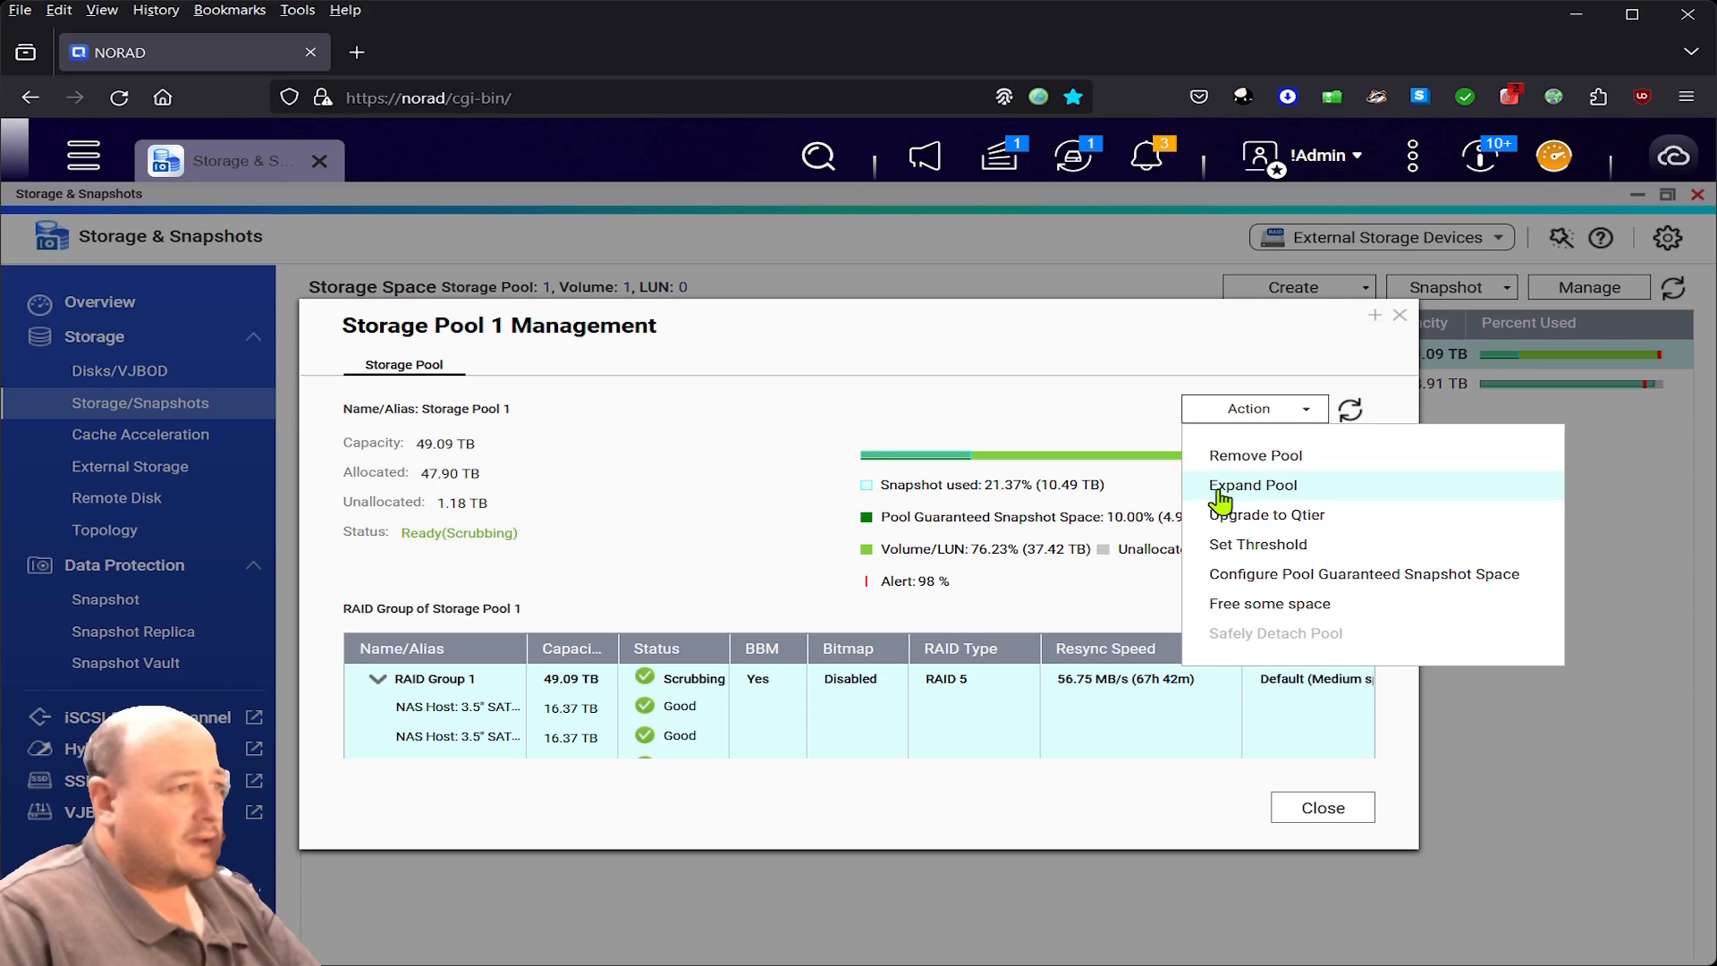
{"action": "left_click", "coordinate": [1299, 493]}
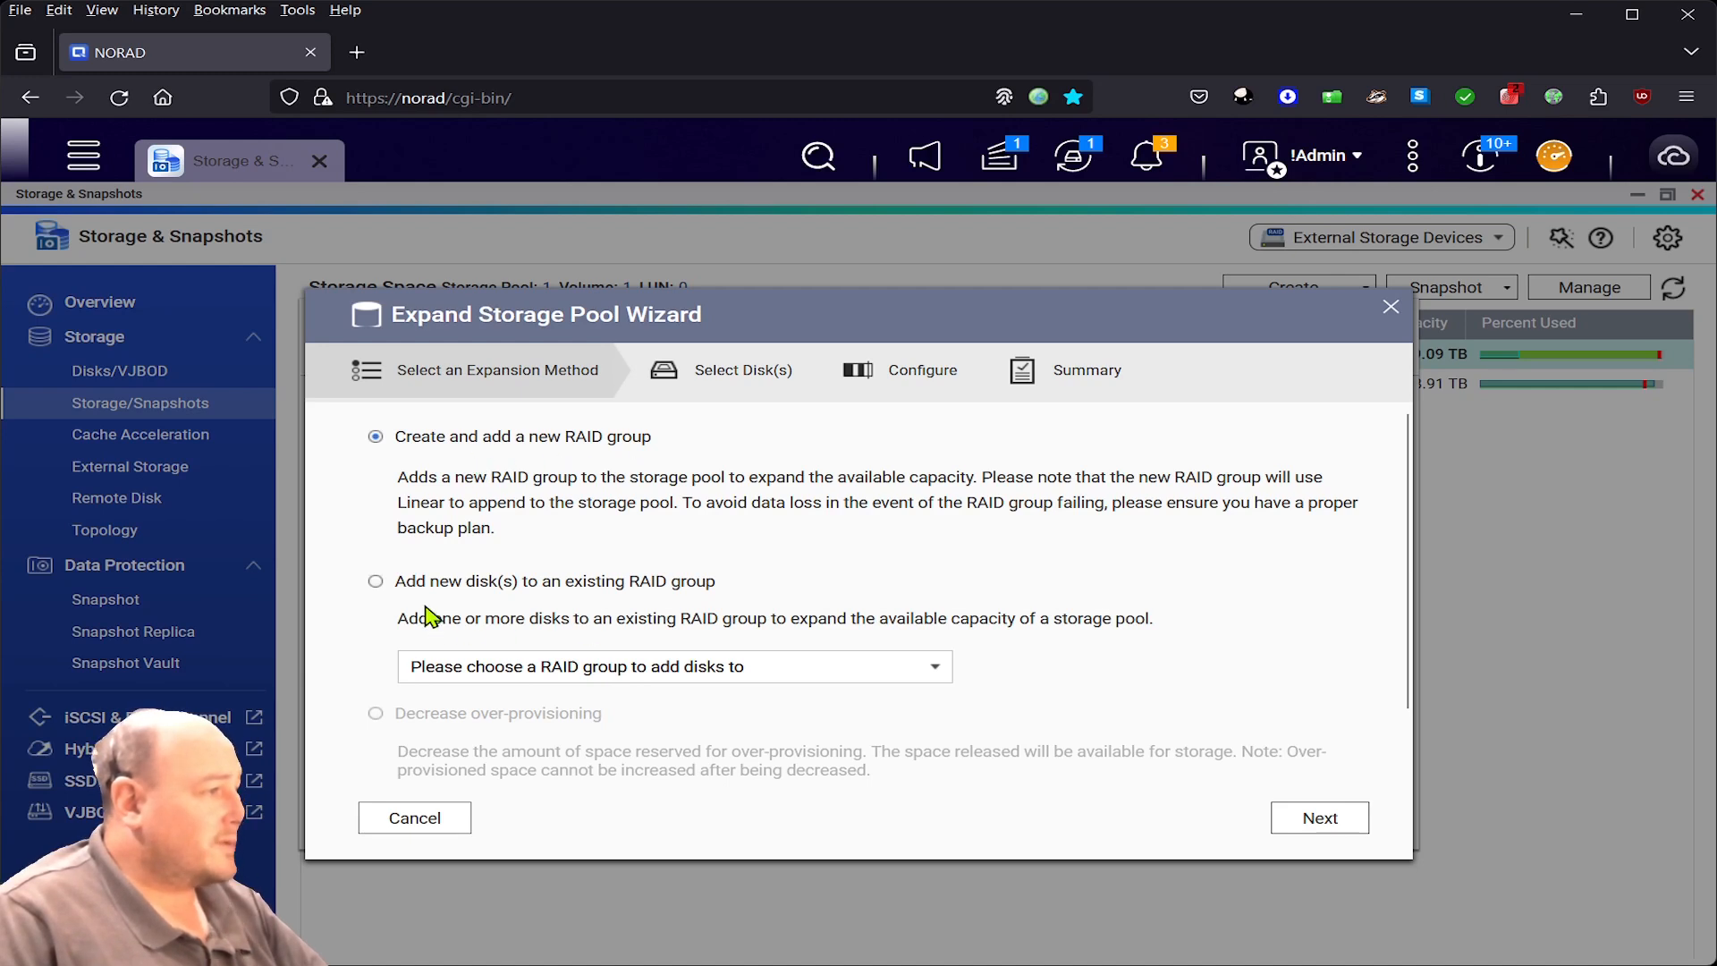
{"action": "left_click", "coordinate": [447, 584]}
{"action": "left_click", "coordinate": [598, 684]}
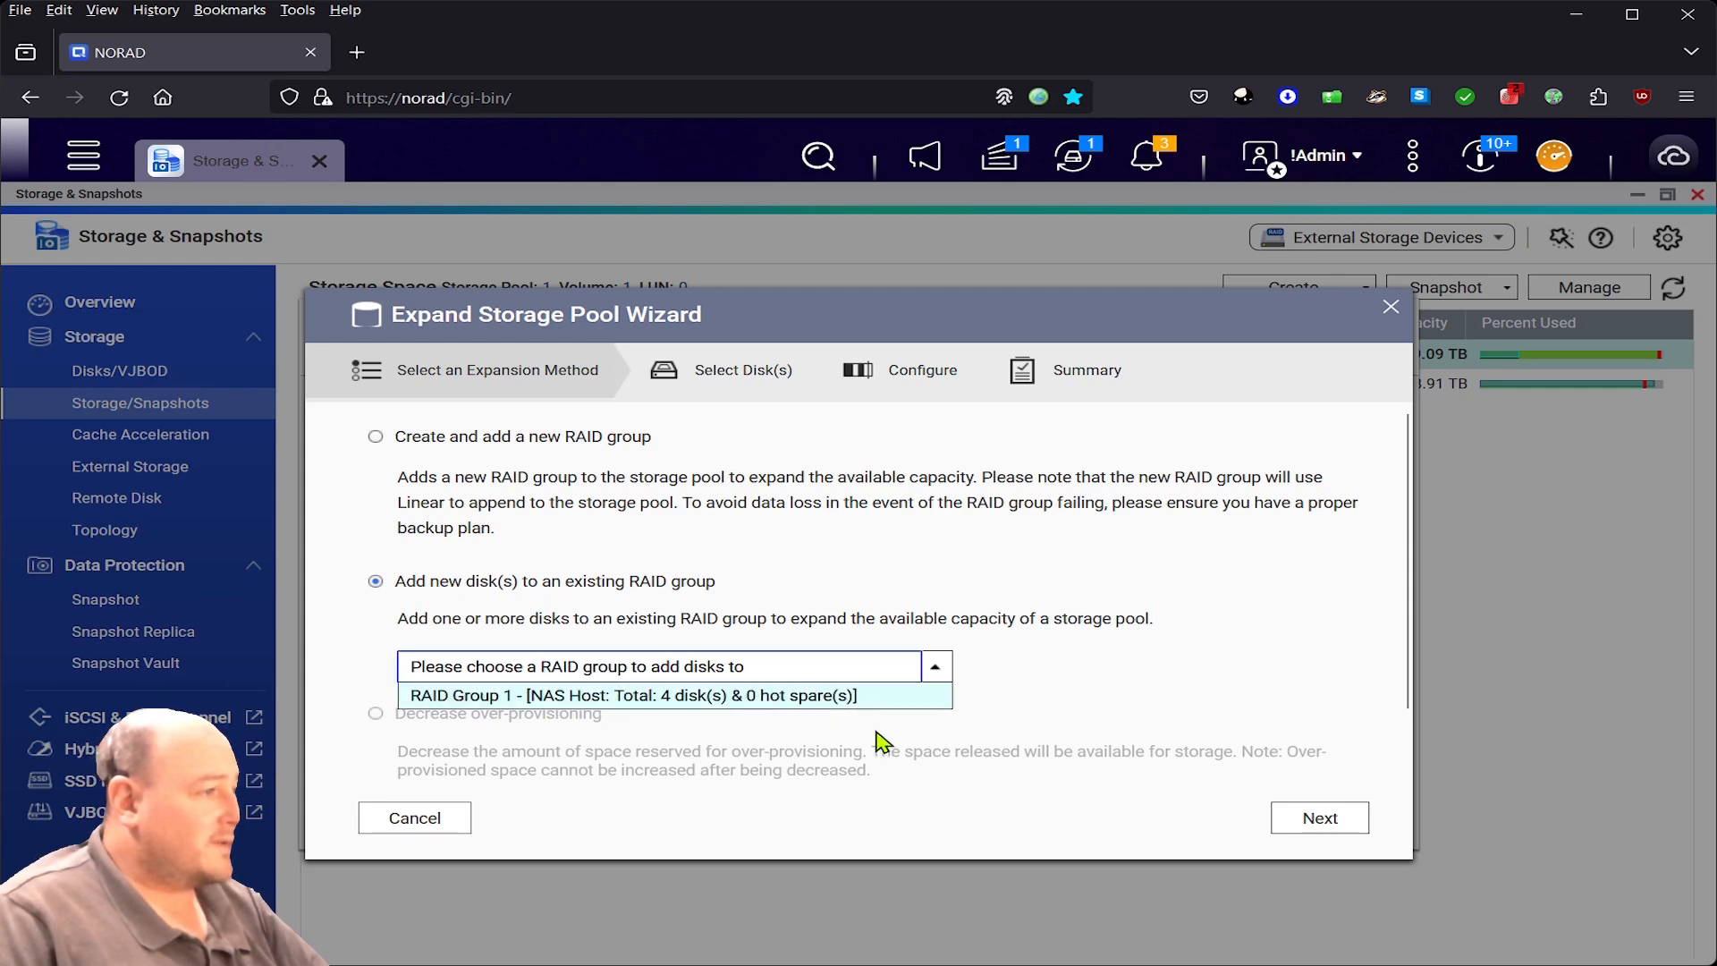
{"action": "left_click", "coordinate": [667, 697]}
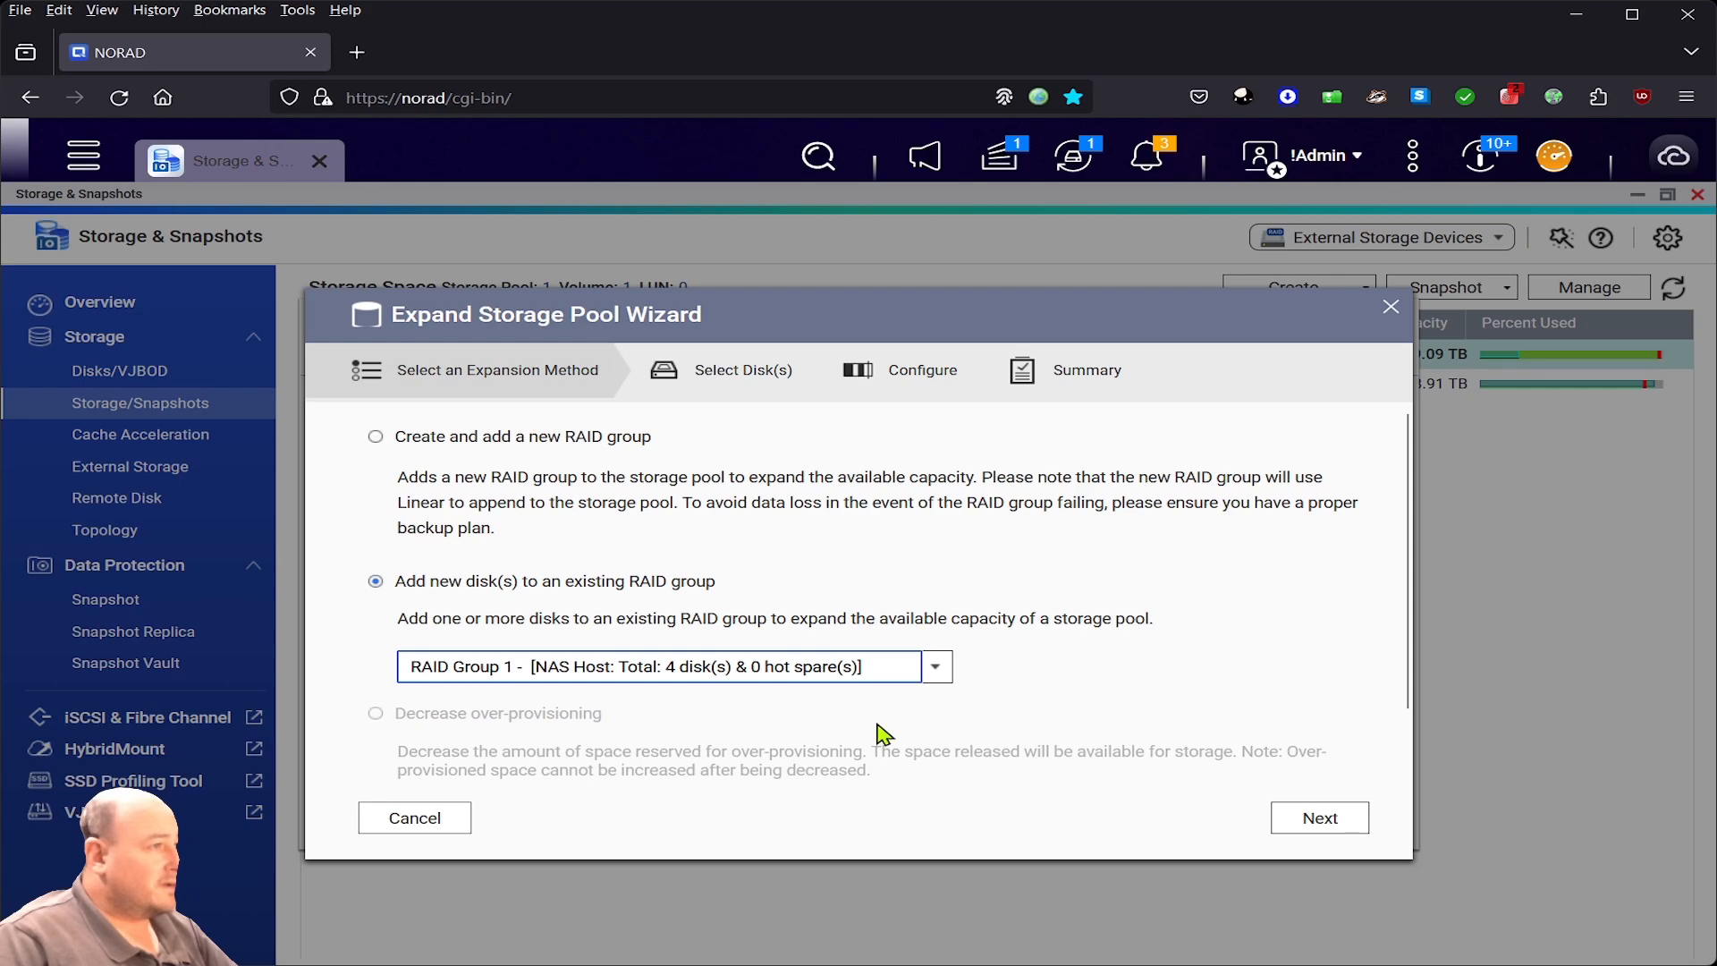
{"action": "left_click", "coordinate": [1320, 819]}
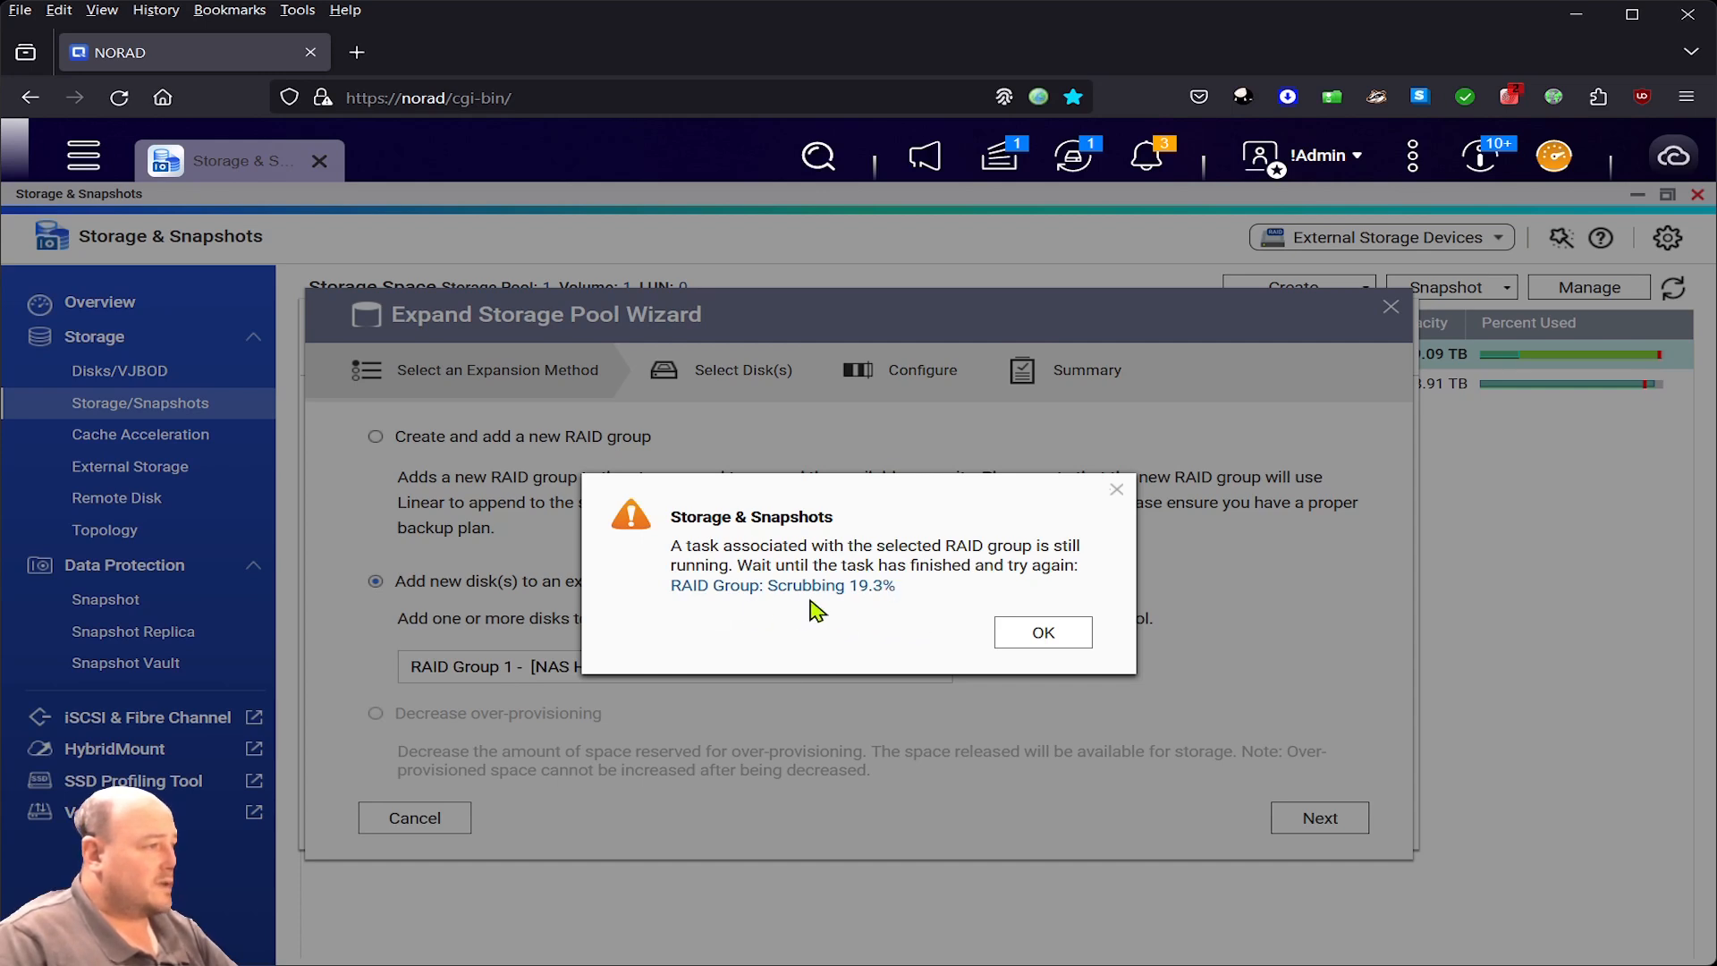
- Dismiss the scrubbing warning and stop the RAID Group 1 scrubbing task in Background Tasks
{"action": "left_click", "coordinate": [1037, 631]}
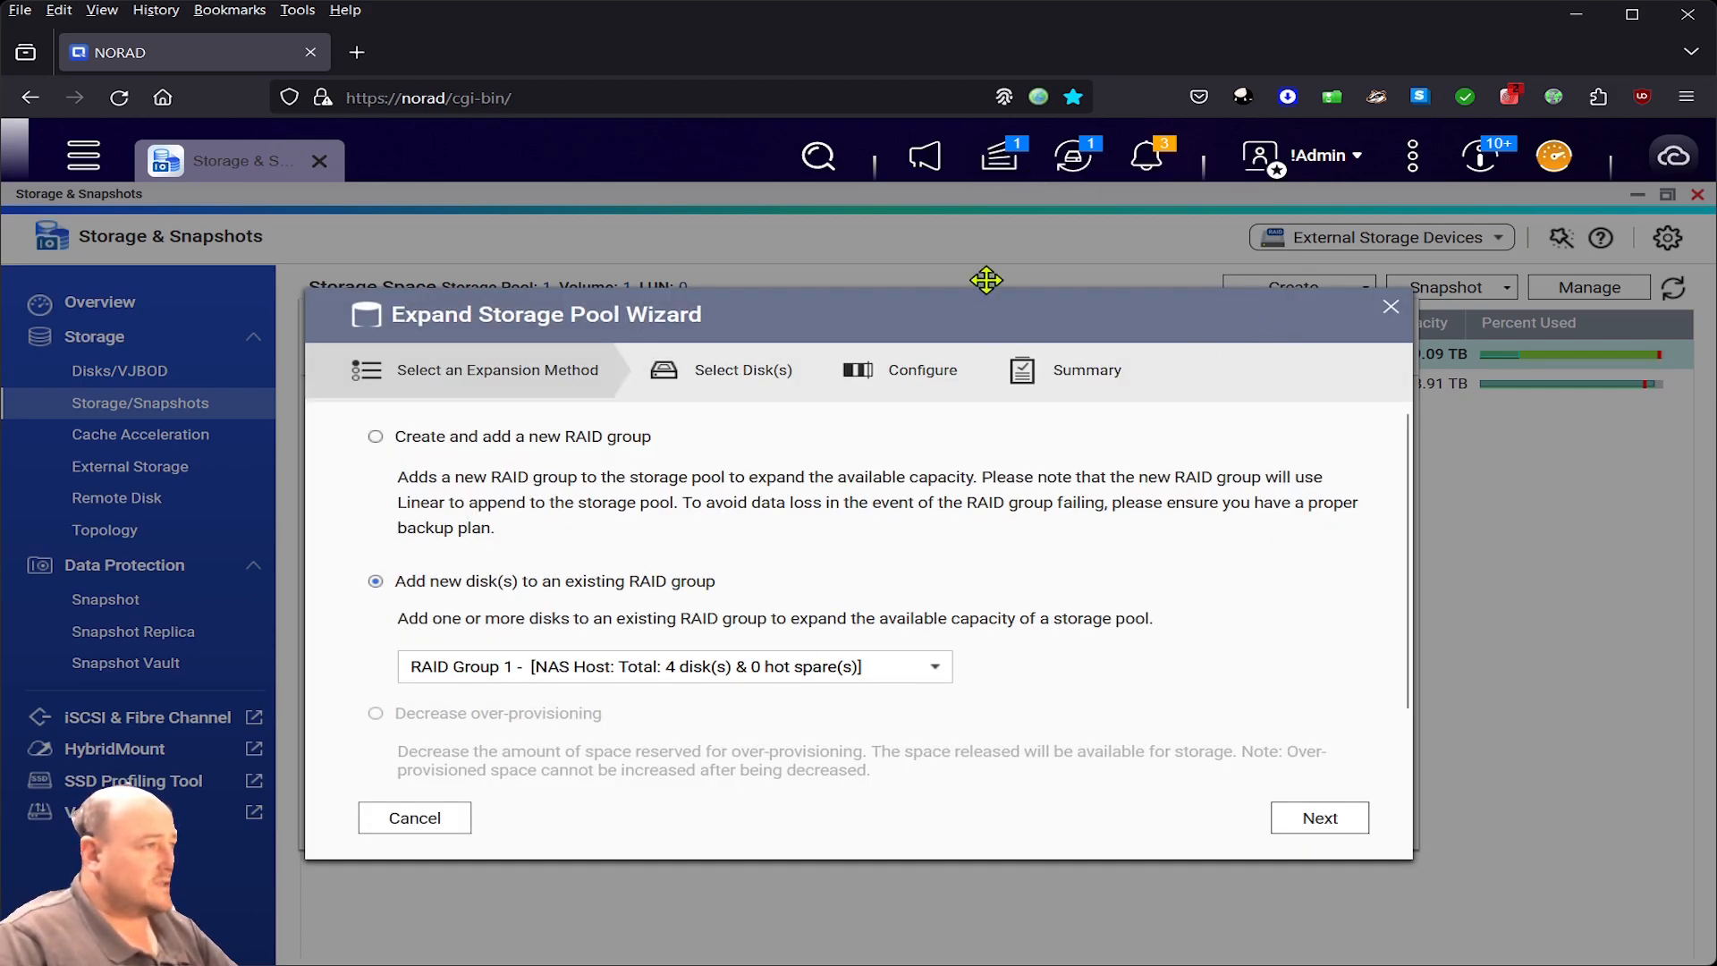
{"action": "left_click", "coordinate": [1007, 165]}
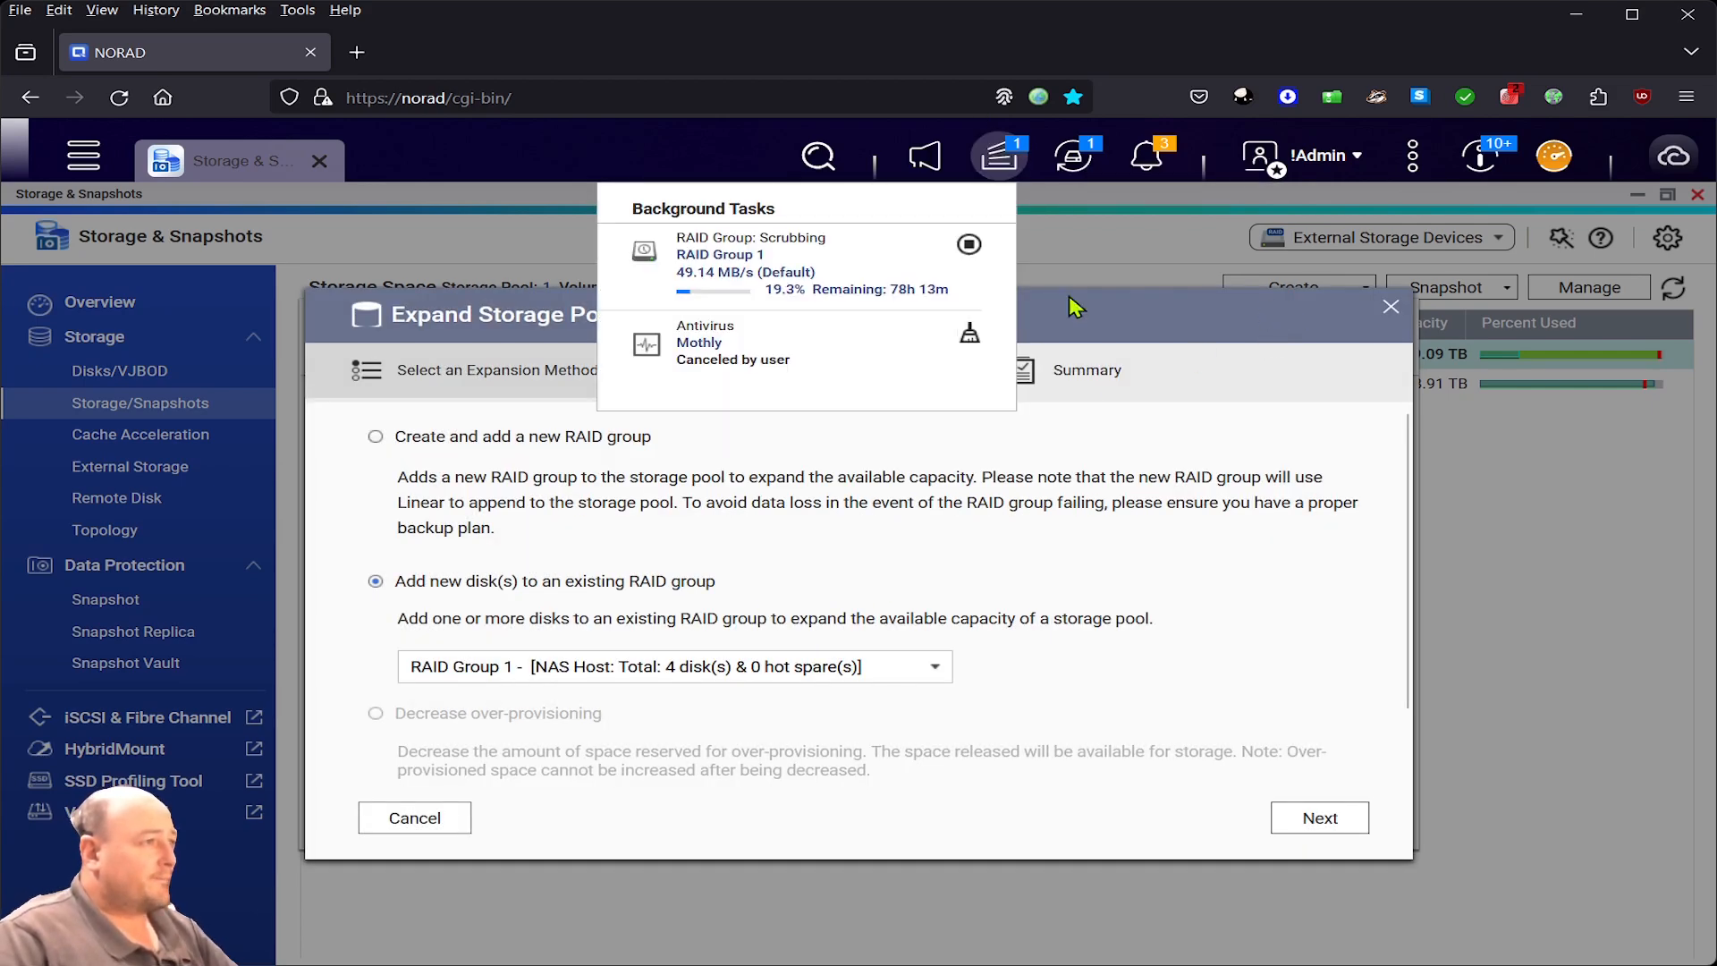
{"action": "left_click", "coordinate": [970, 247]}
{"action": "left_click", "coordinate": [919, 602]}
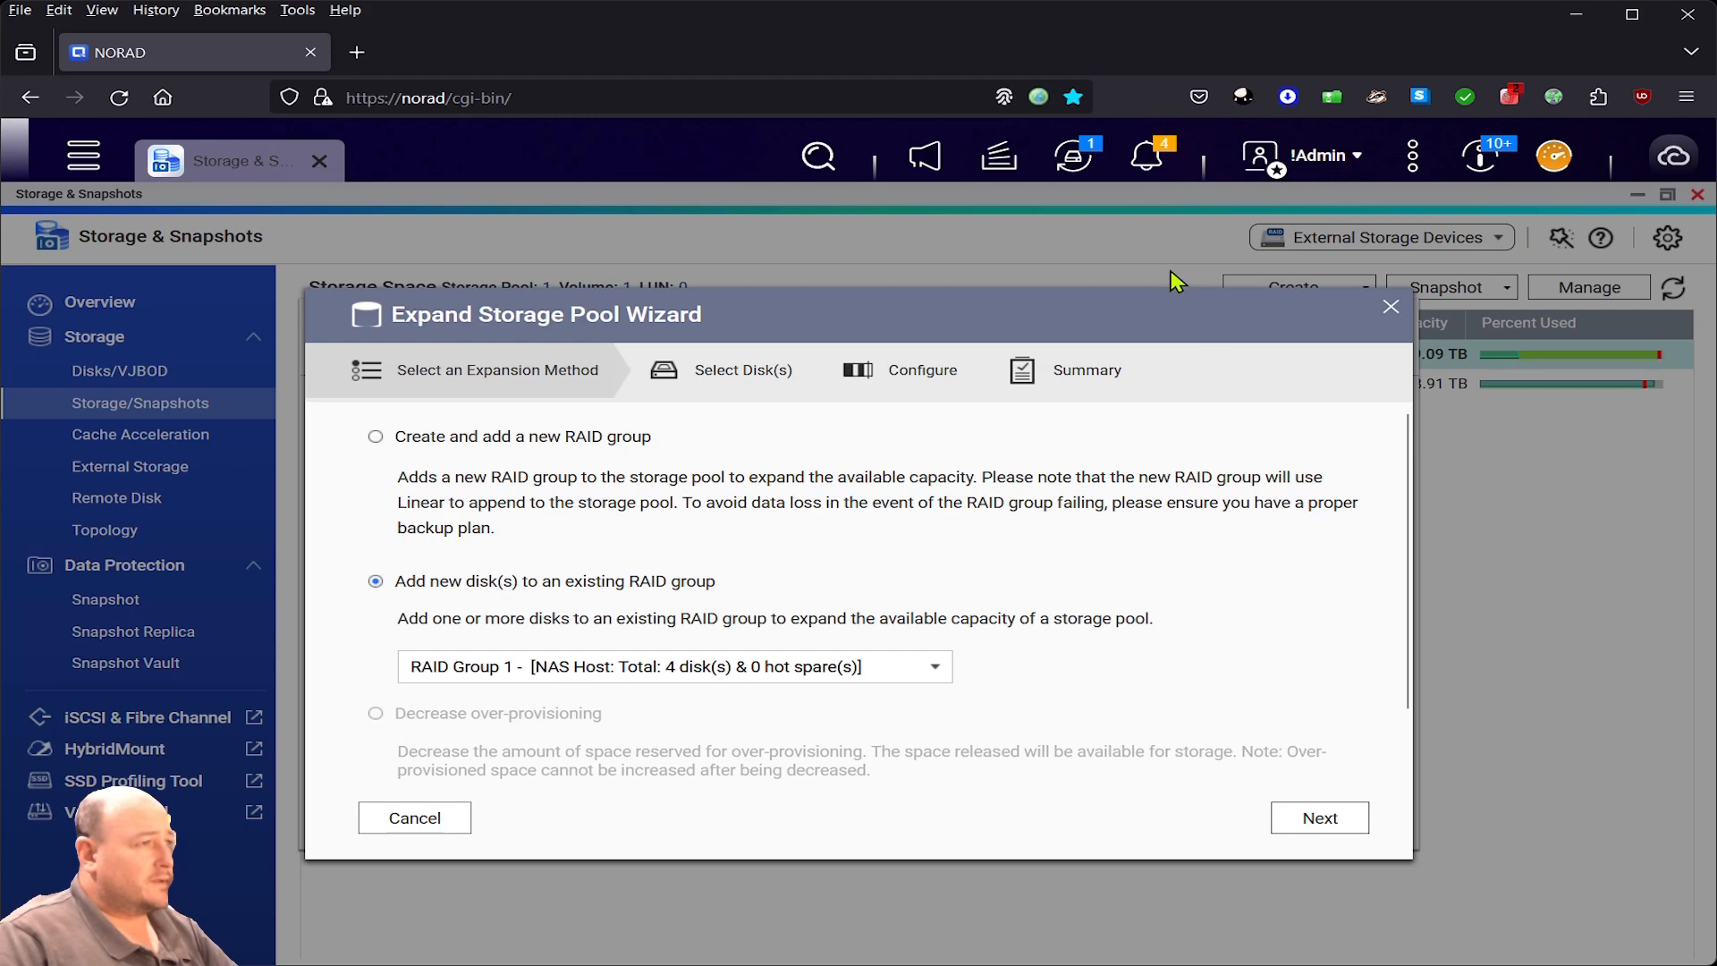
- Add the 16.37 TB 3.5" SATA HDD 5 to RAID Group 1 and submit the 65.45 TB expansion
{"action": "left_click", "coordinate": [1302, 816]}
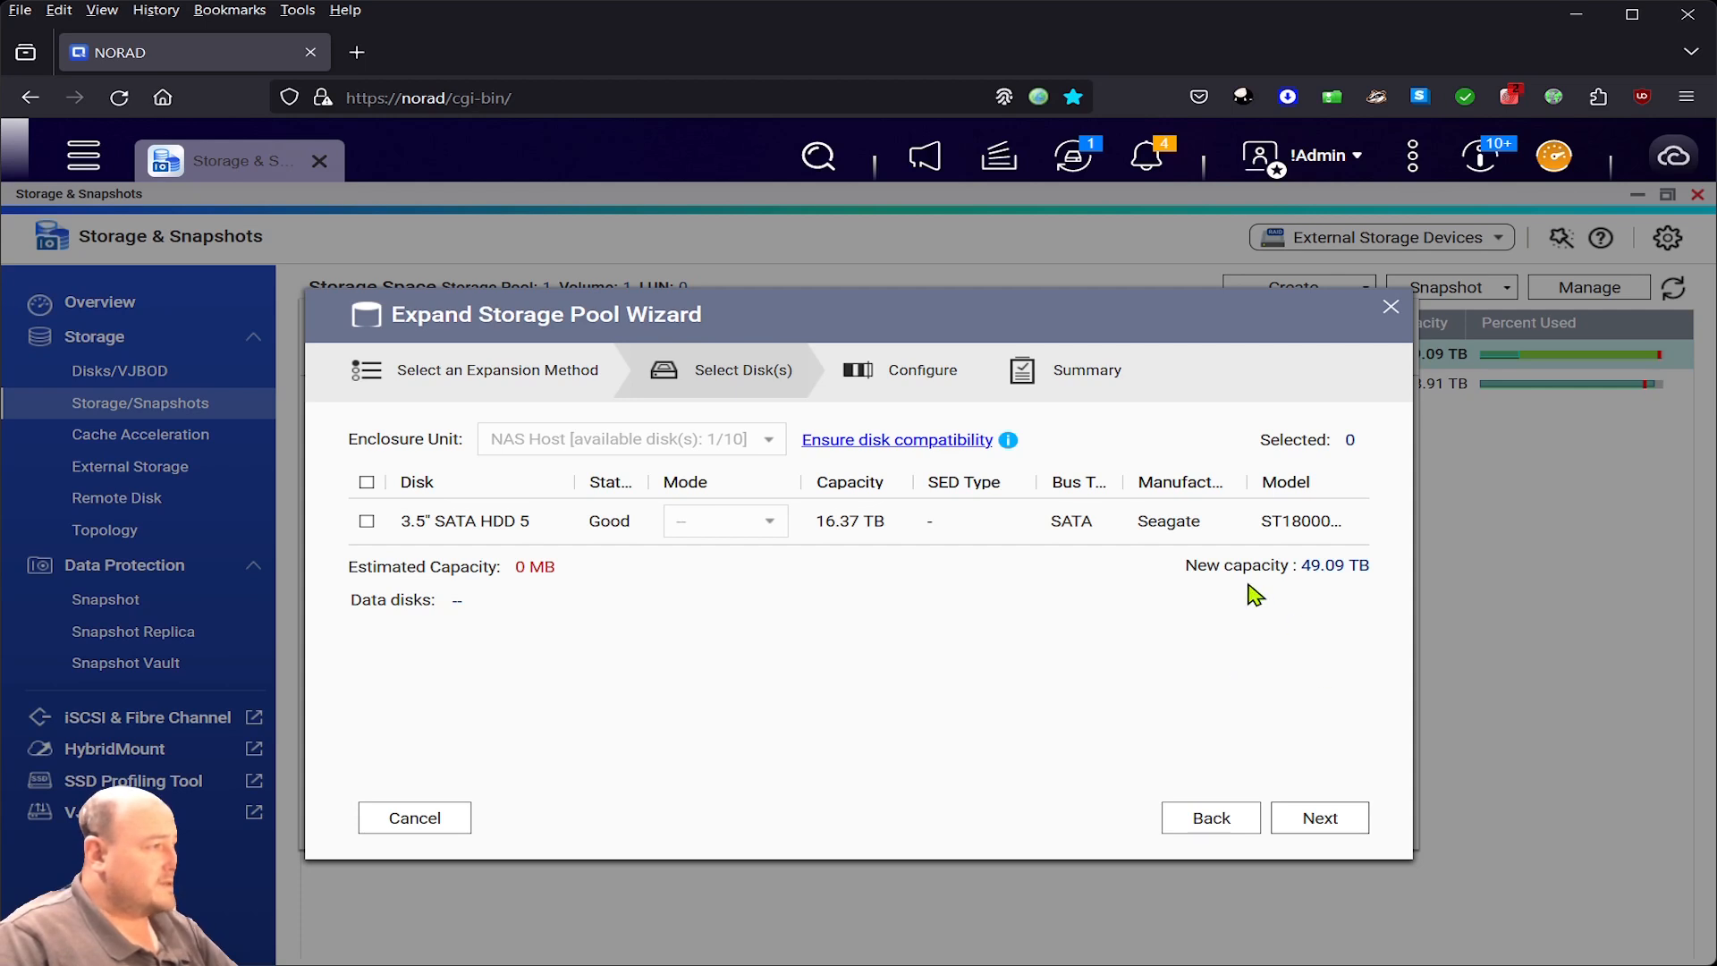
{"action": "left_click", "coordinate": [366, 524]}
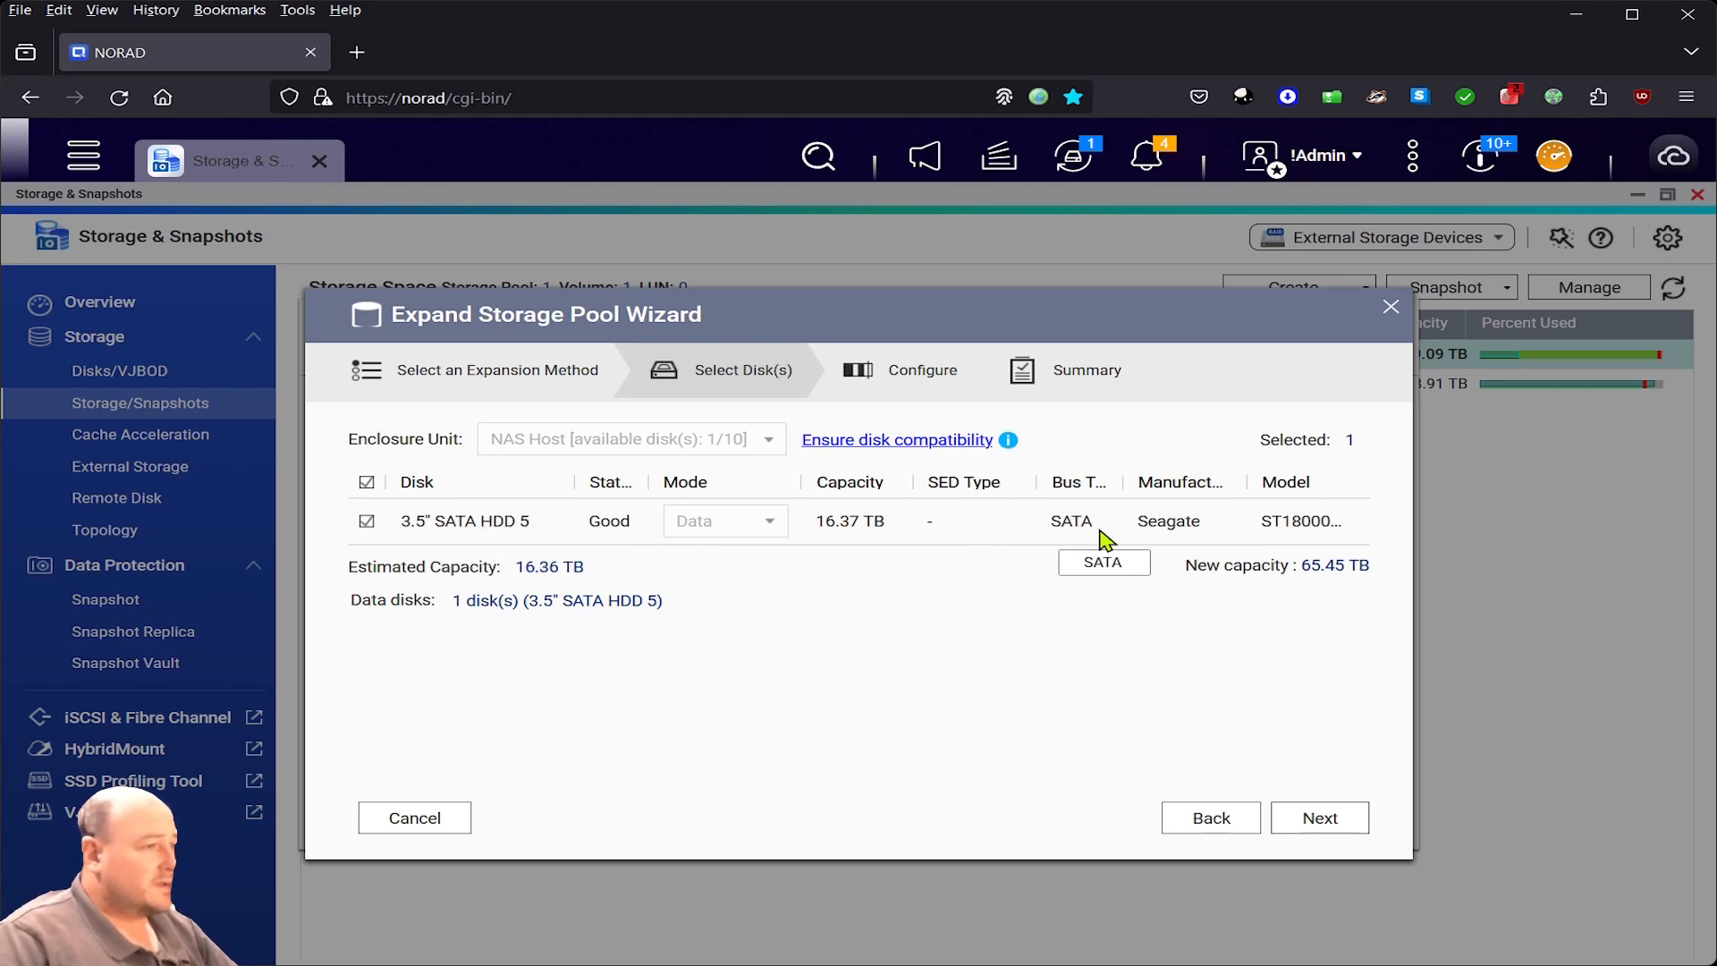
{"action": "left_click", "coordinate": [1320, 819]}
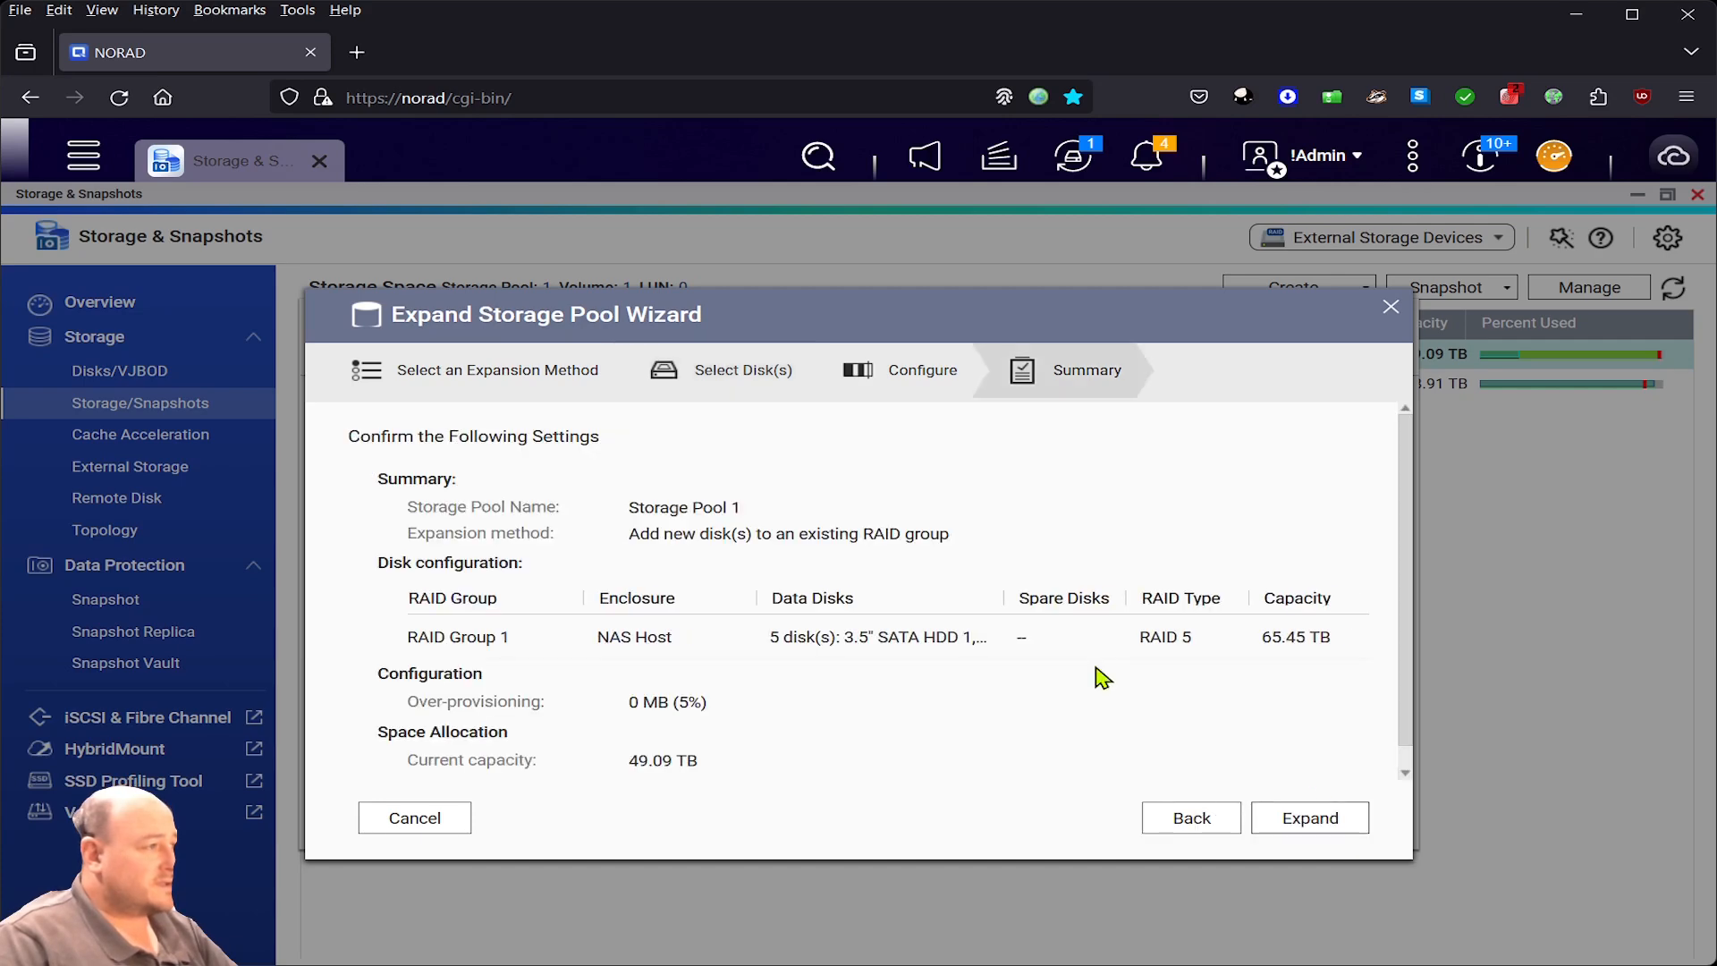
{"action": "left_click", "coordinate": [1310, 819]}
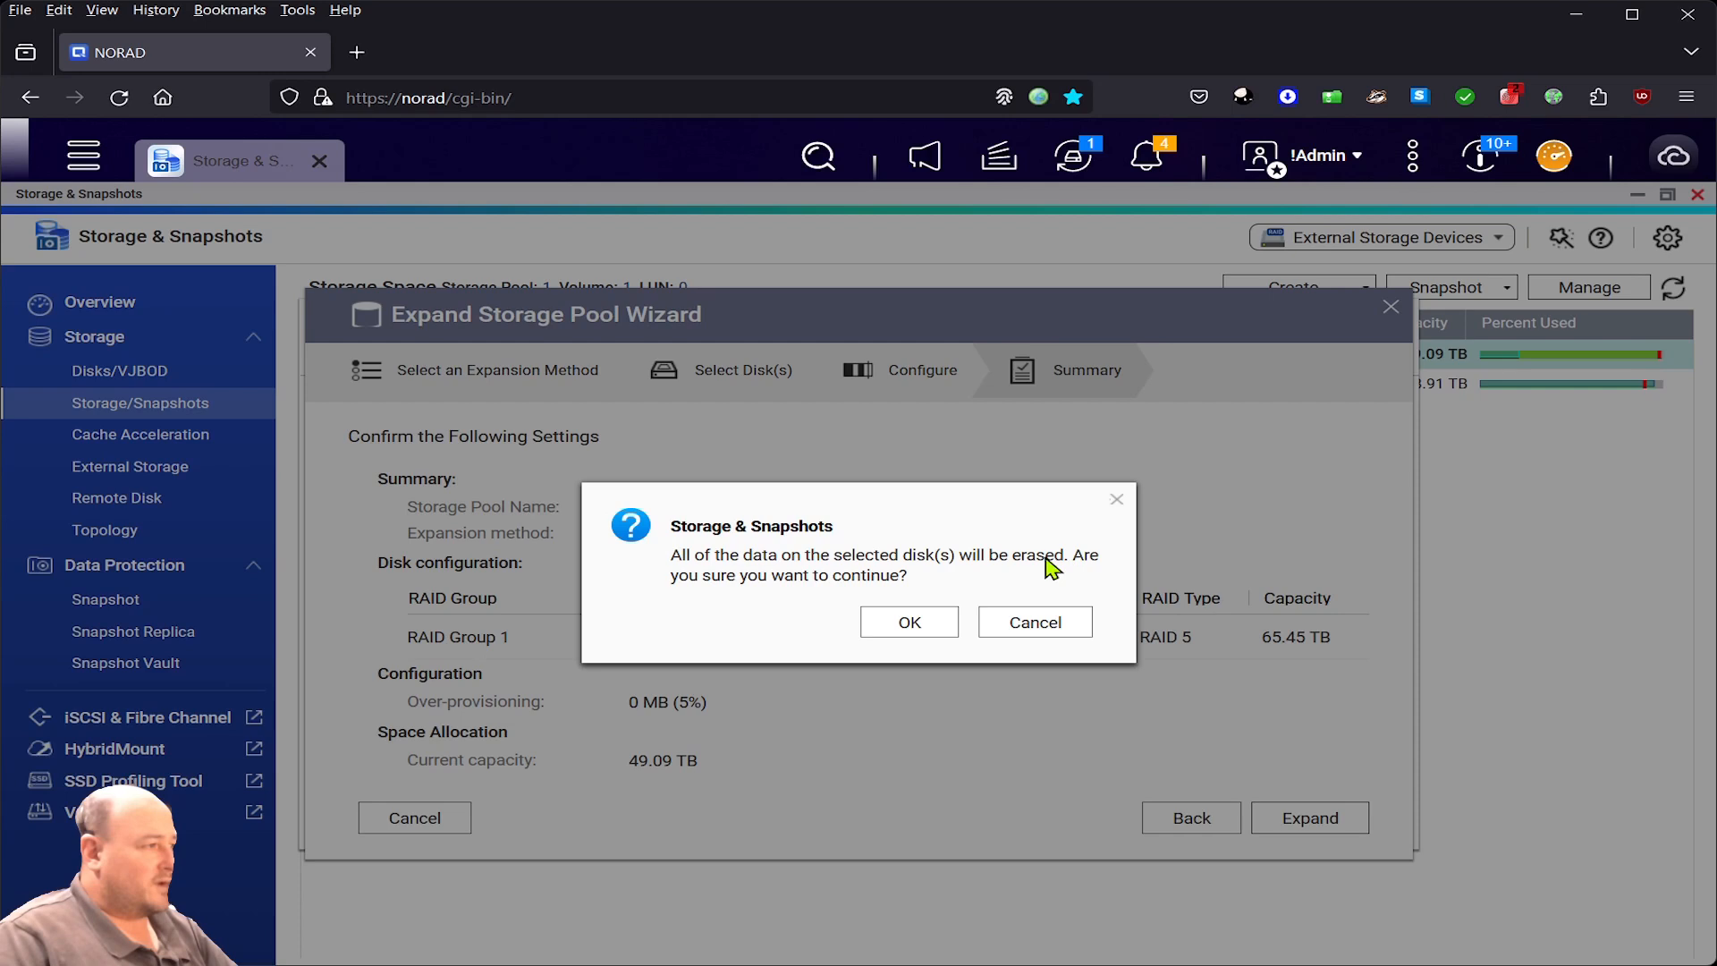
- Accept erasing the new disk's data so the expansion starts
{"action": "left_click", "coordinate": [931, 619]}
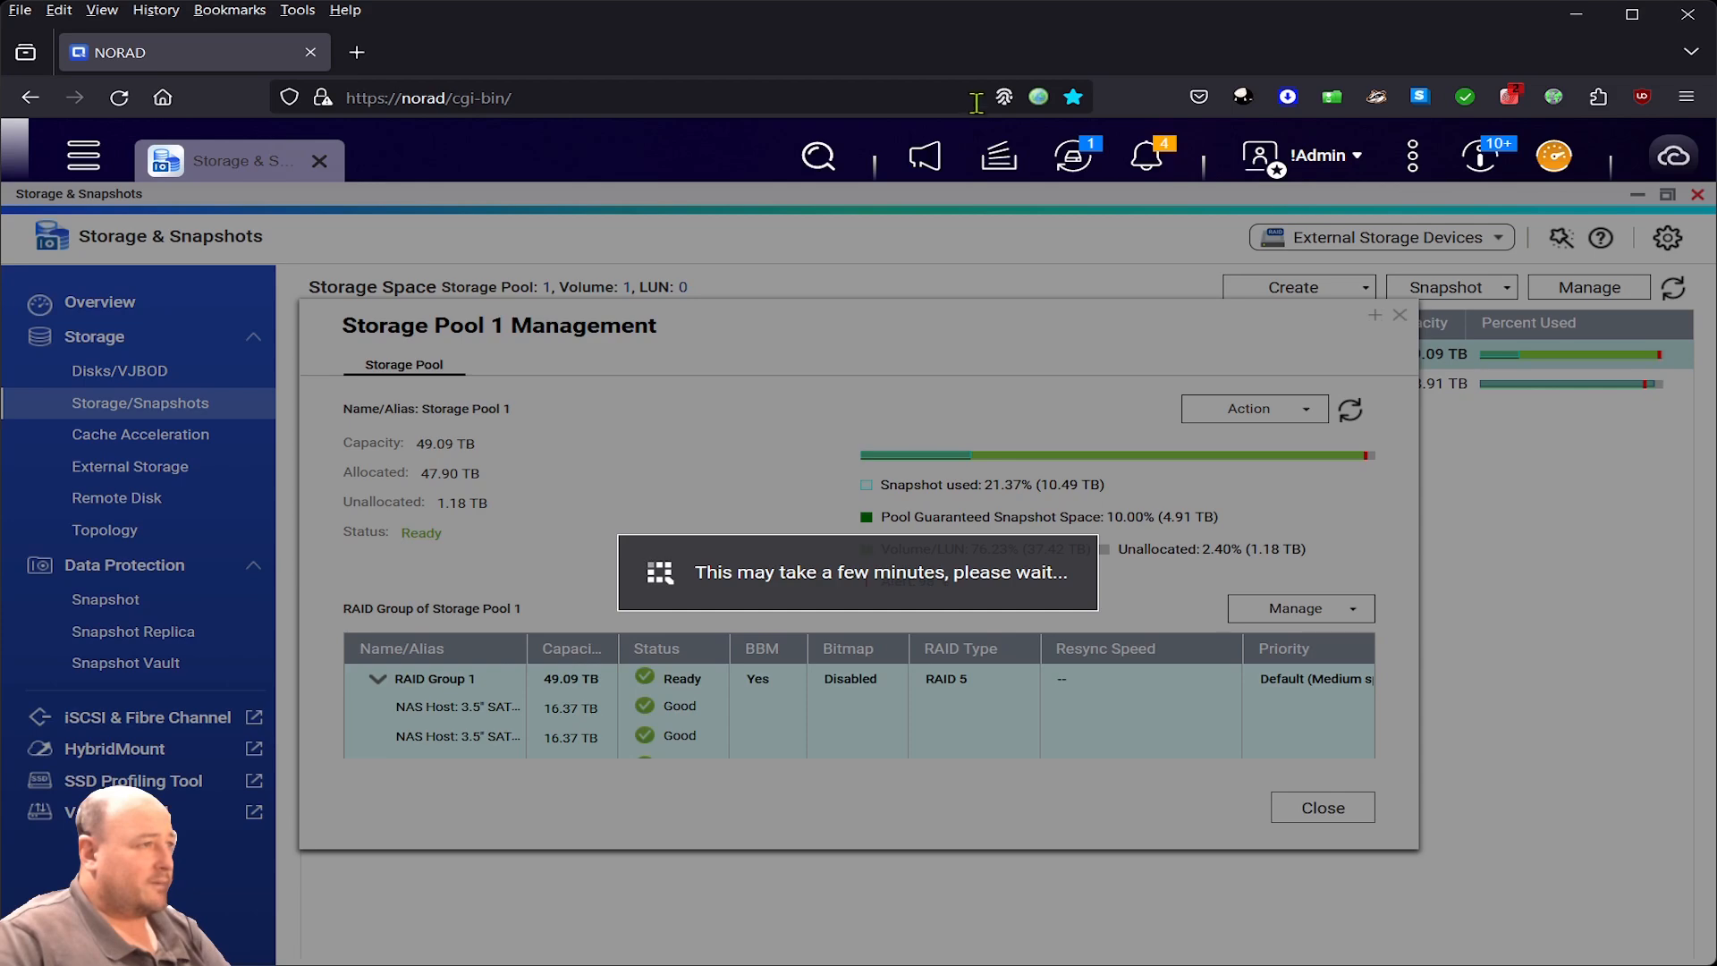
- Open the Dashboard and check the Resource Monitor adapter list, keeping Adapter 1
{"action": "left_click", "coordinate": [1558, 159]}
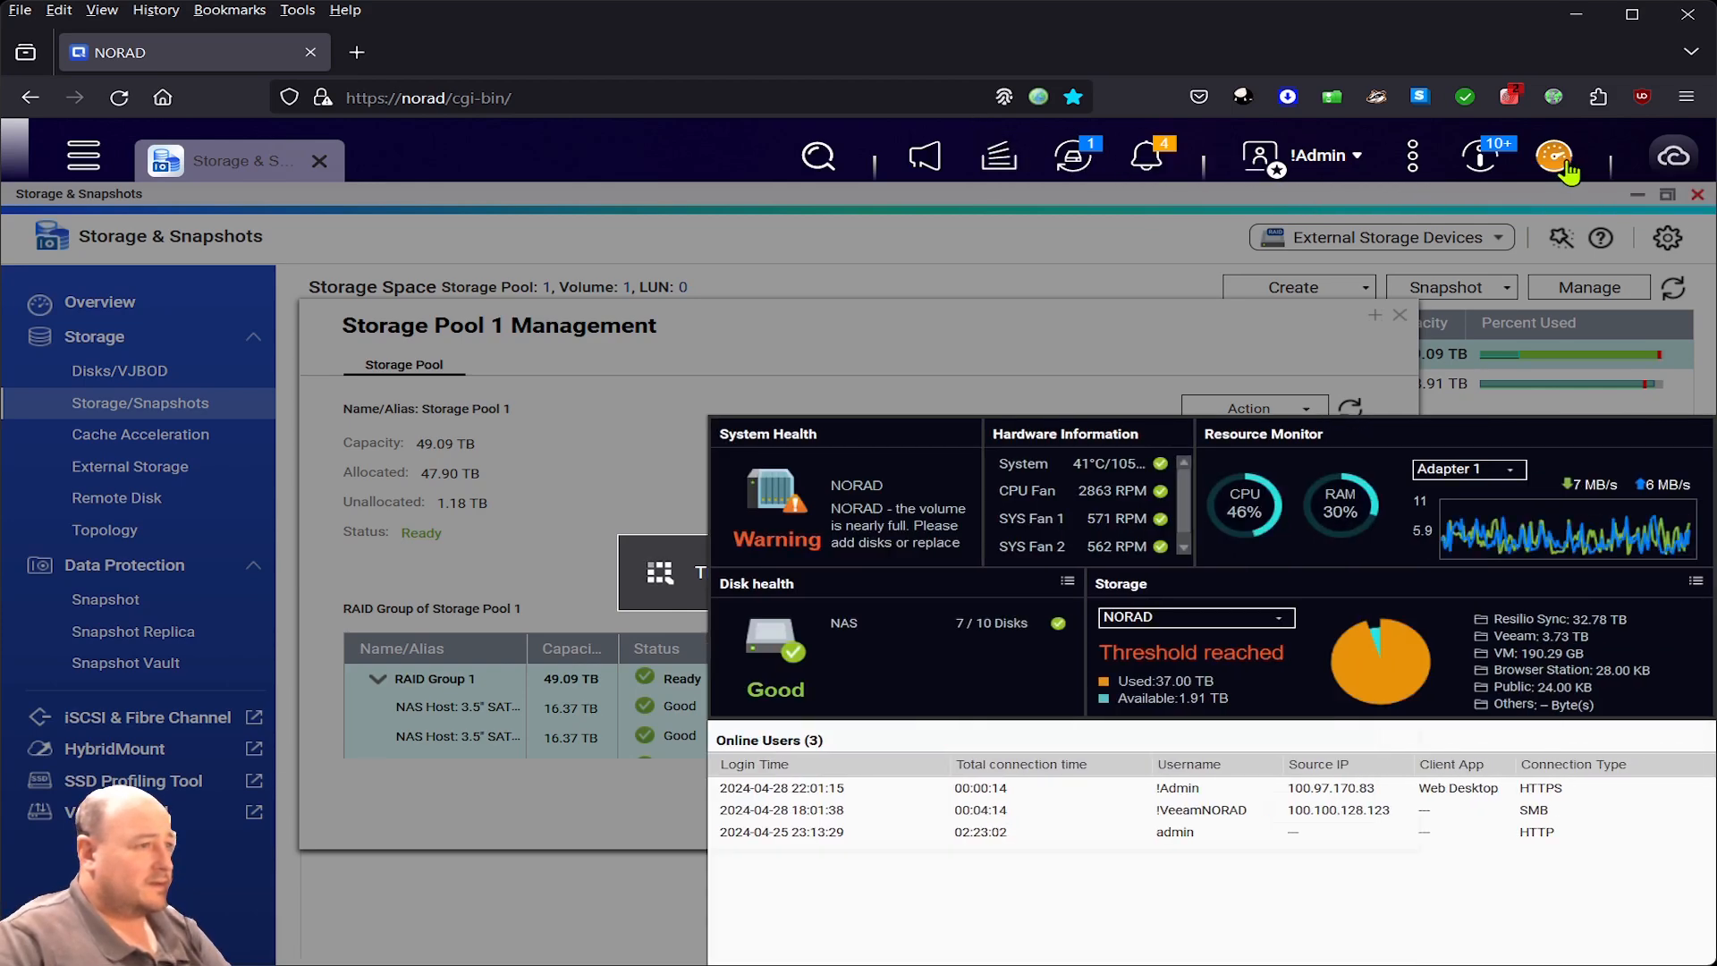
{"action": "left_click", "coordinate": [1514, 474]}
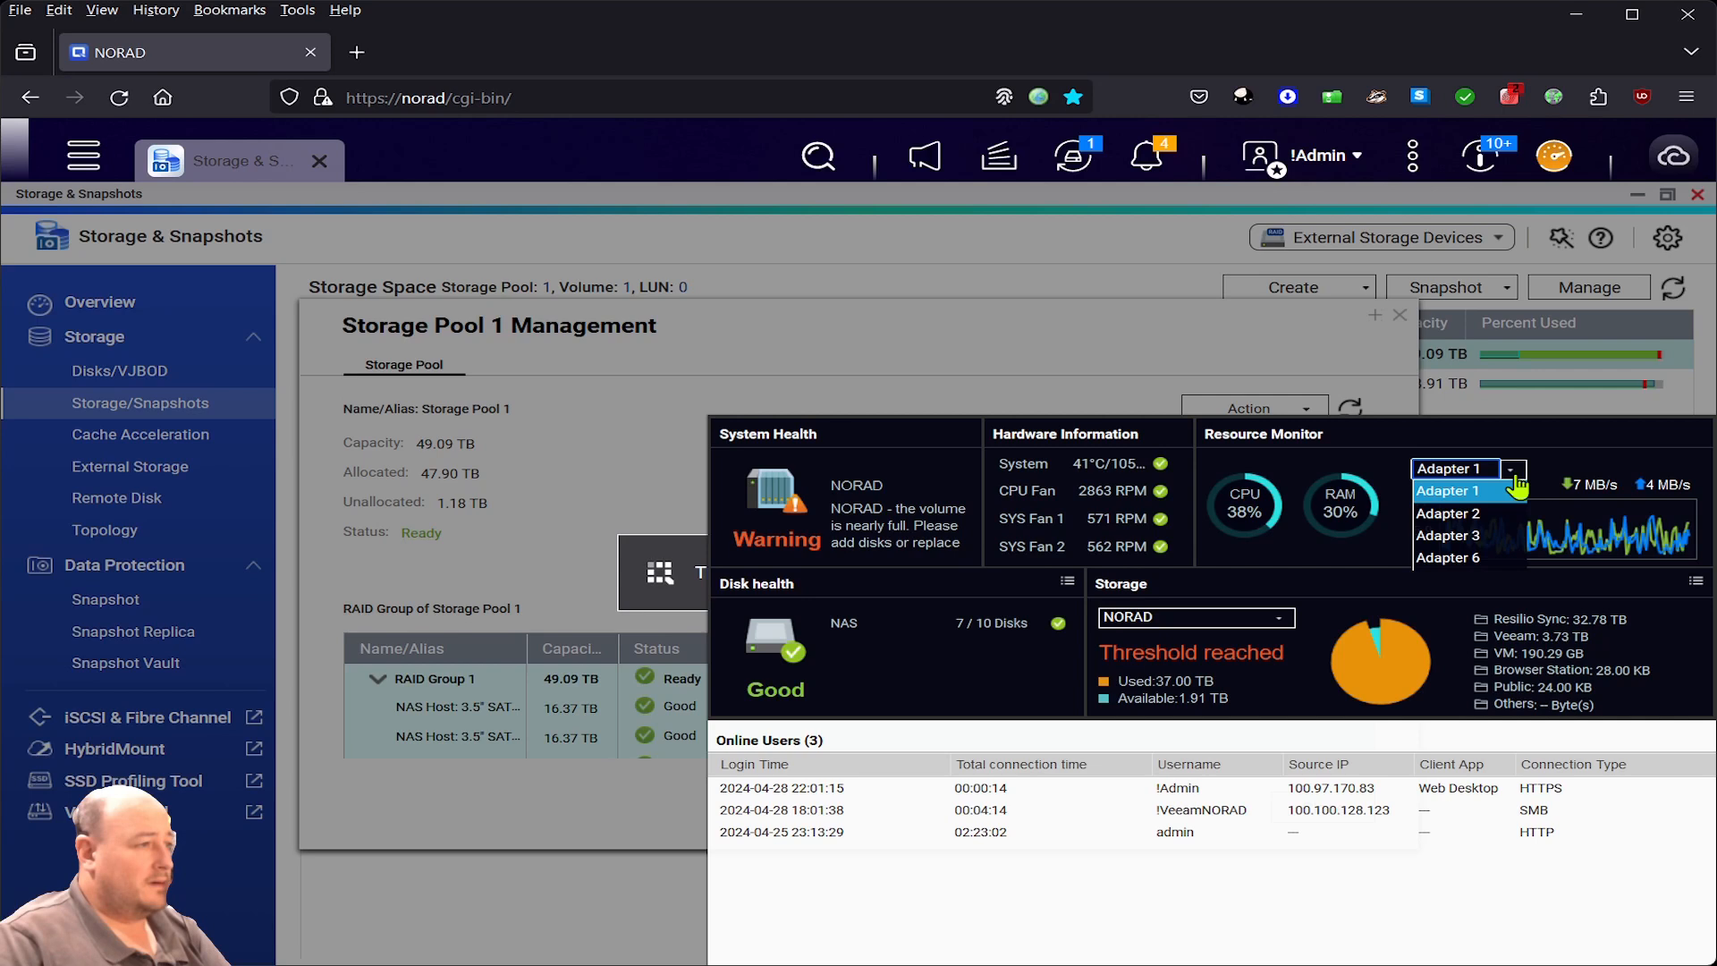
{"action": "left_click", "coordinate": [1516, 479]}
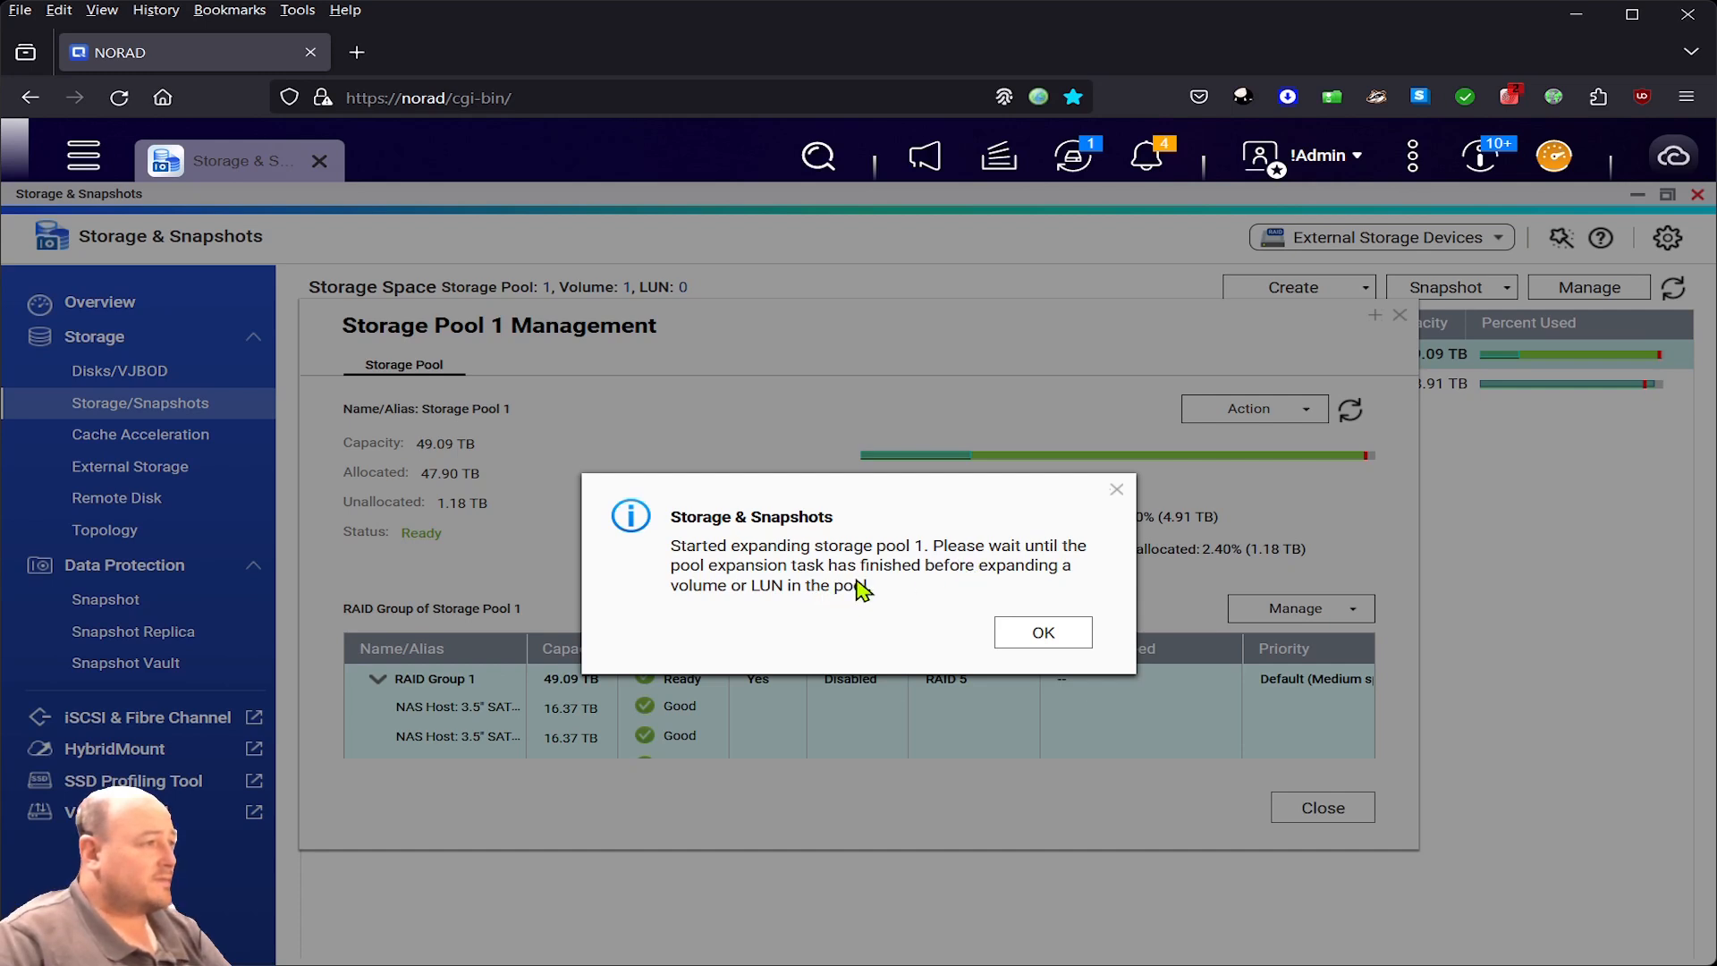
- Acknowledge the expansion-started notice, refresh Storage Pool 1 details, and close its management window
{"action": "left_click", "coordinate": [1047, 637]}
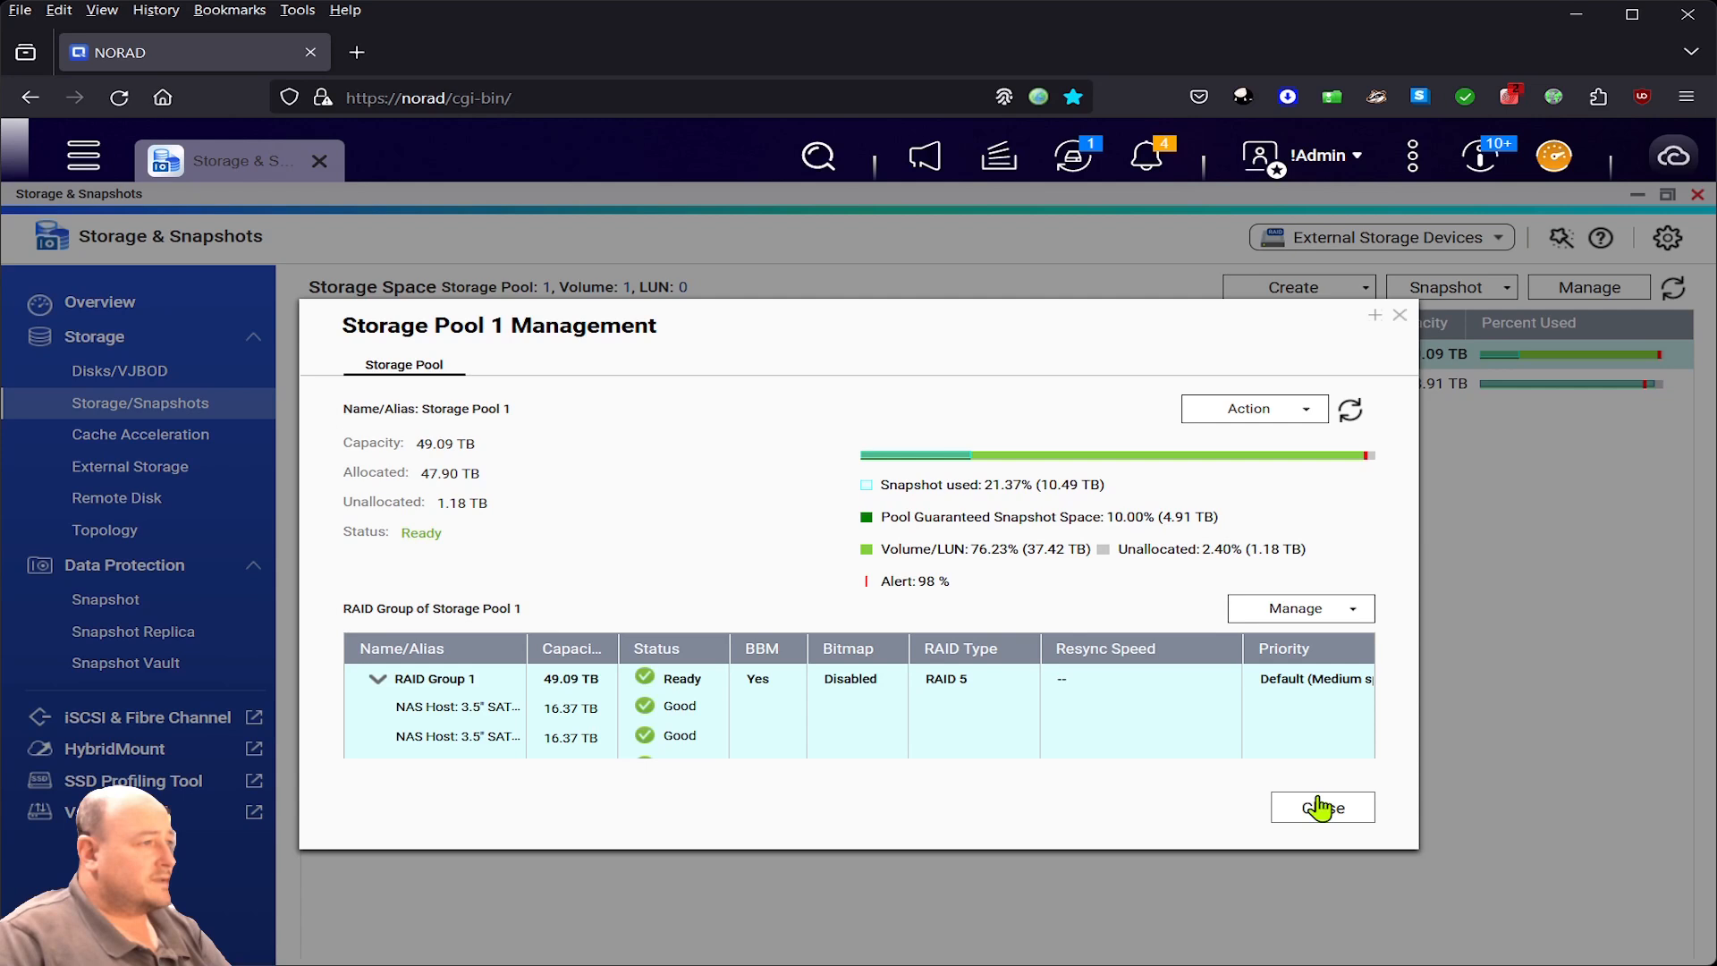
{"action": "left_click", "coordinate": [1351, 409]}
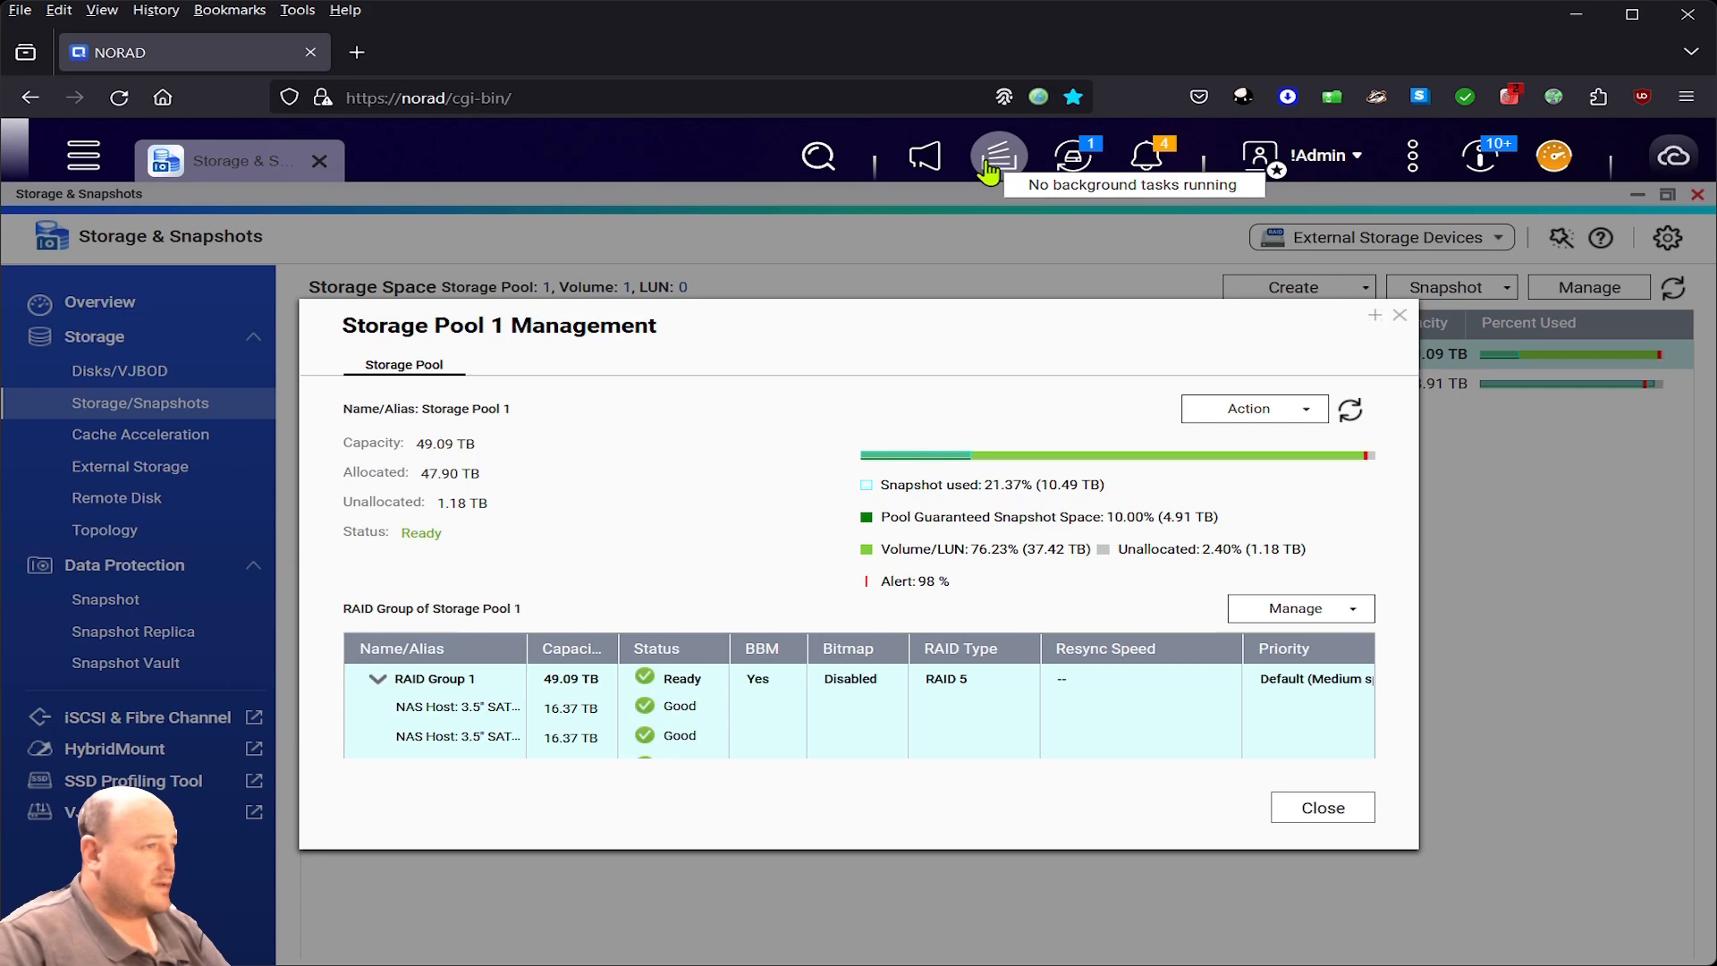
{"action": "left_click", "coordinate": [1323, 810]}
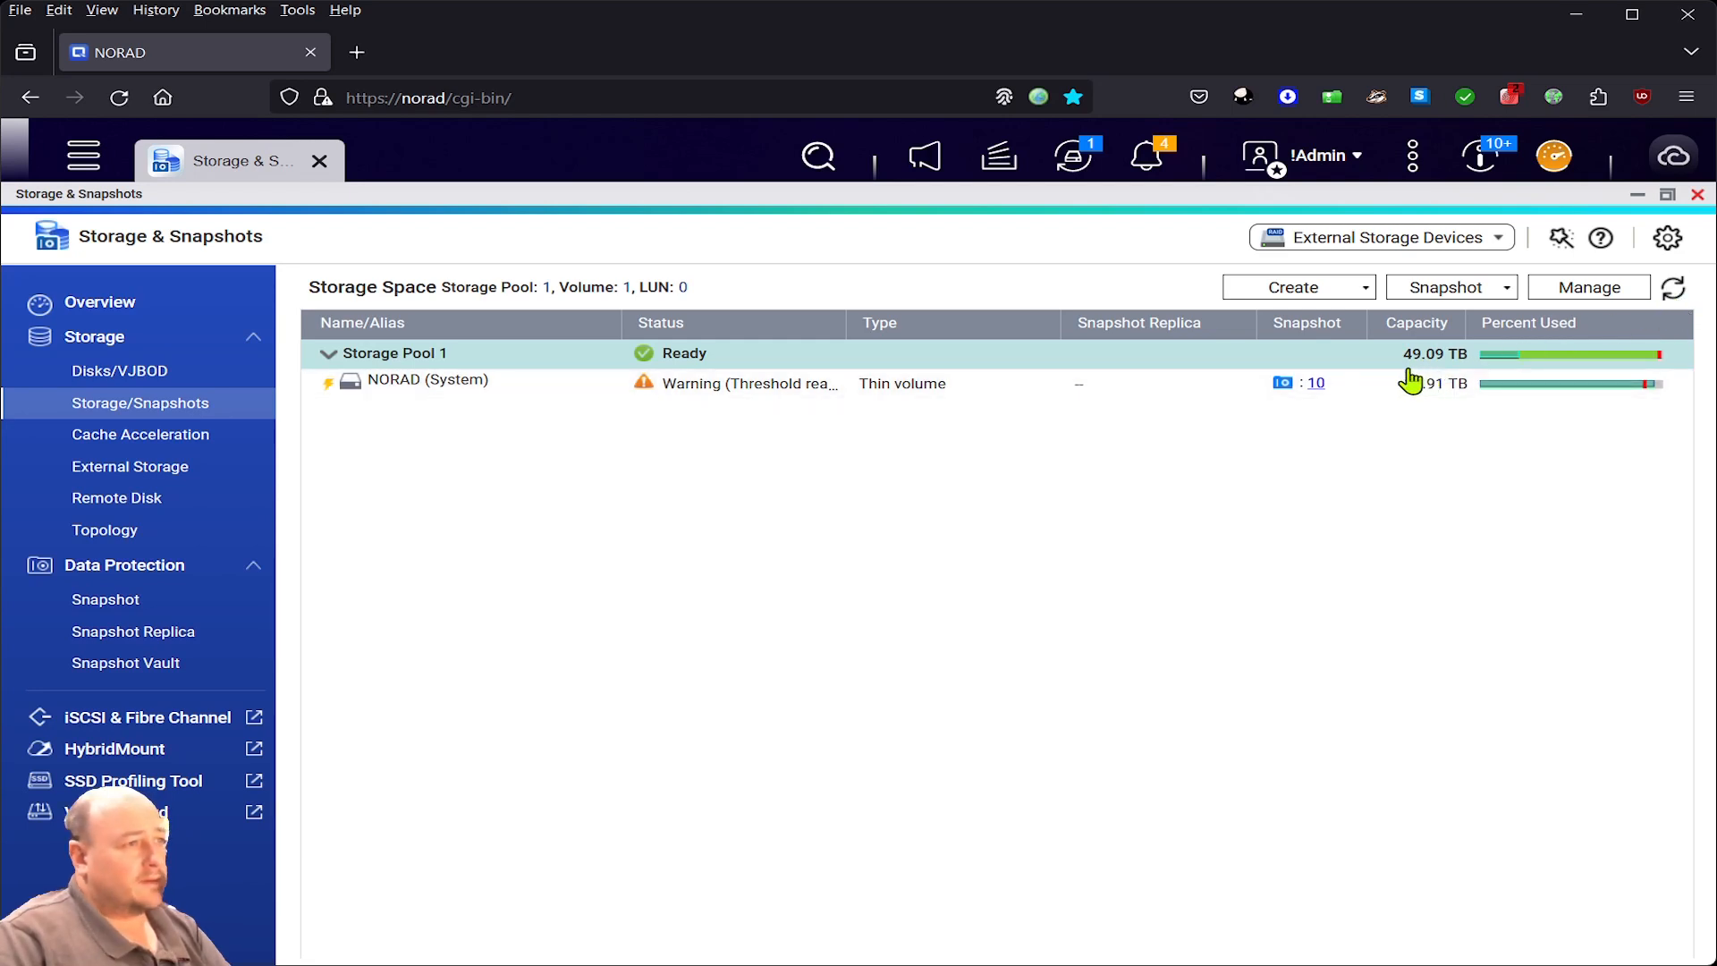
- Refresh the storage list and review the background task showing RAID Group 1 migrating
{"action": "left_click", "coordinate": [1674, 287]}
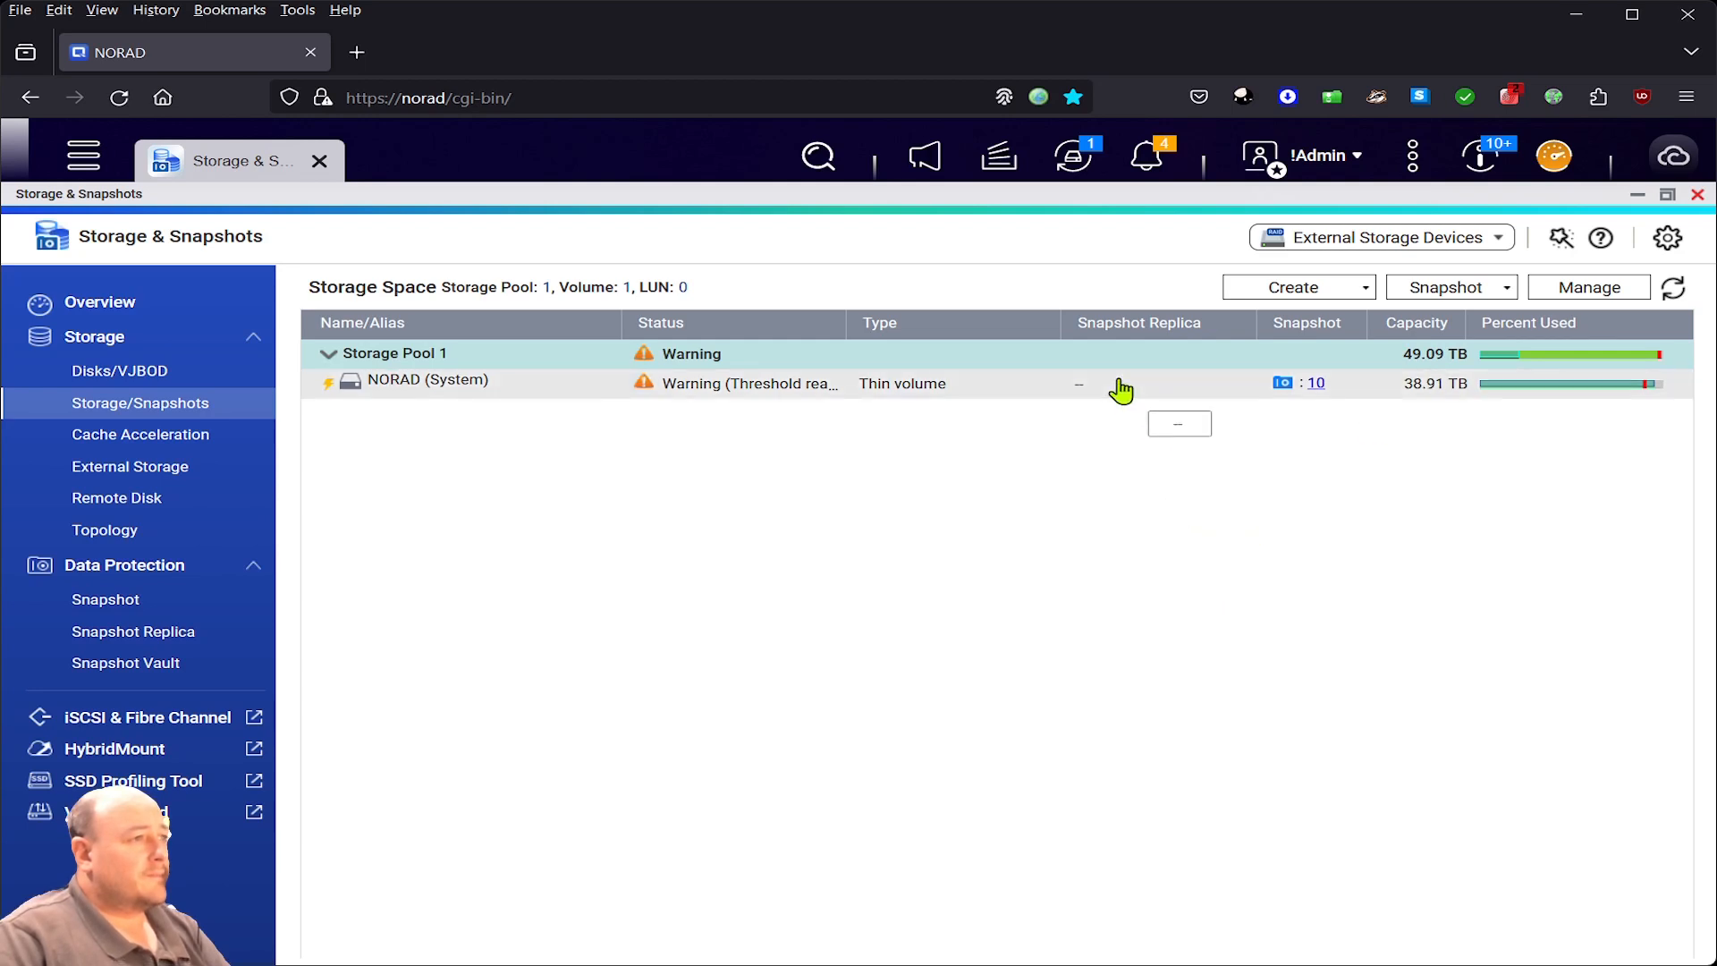
{"action": "left_click", "coordinate": [988, 167]}
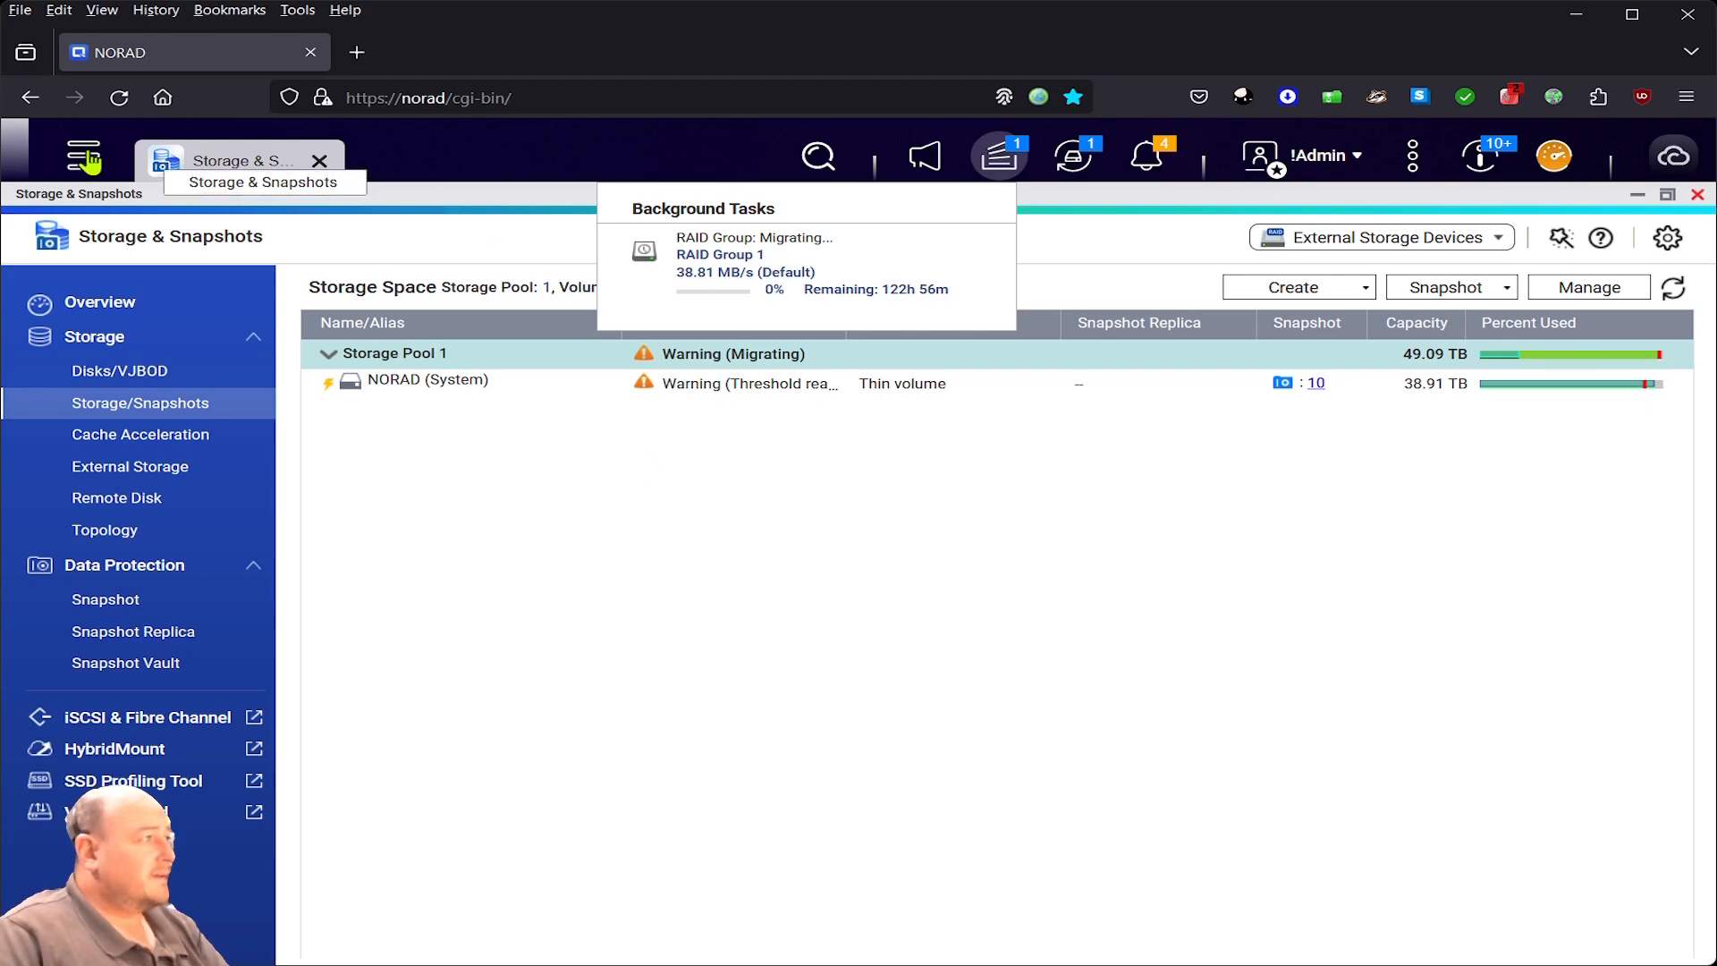
{"action": "left_click", "coordinate": [132, 206]}
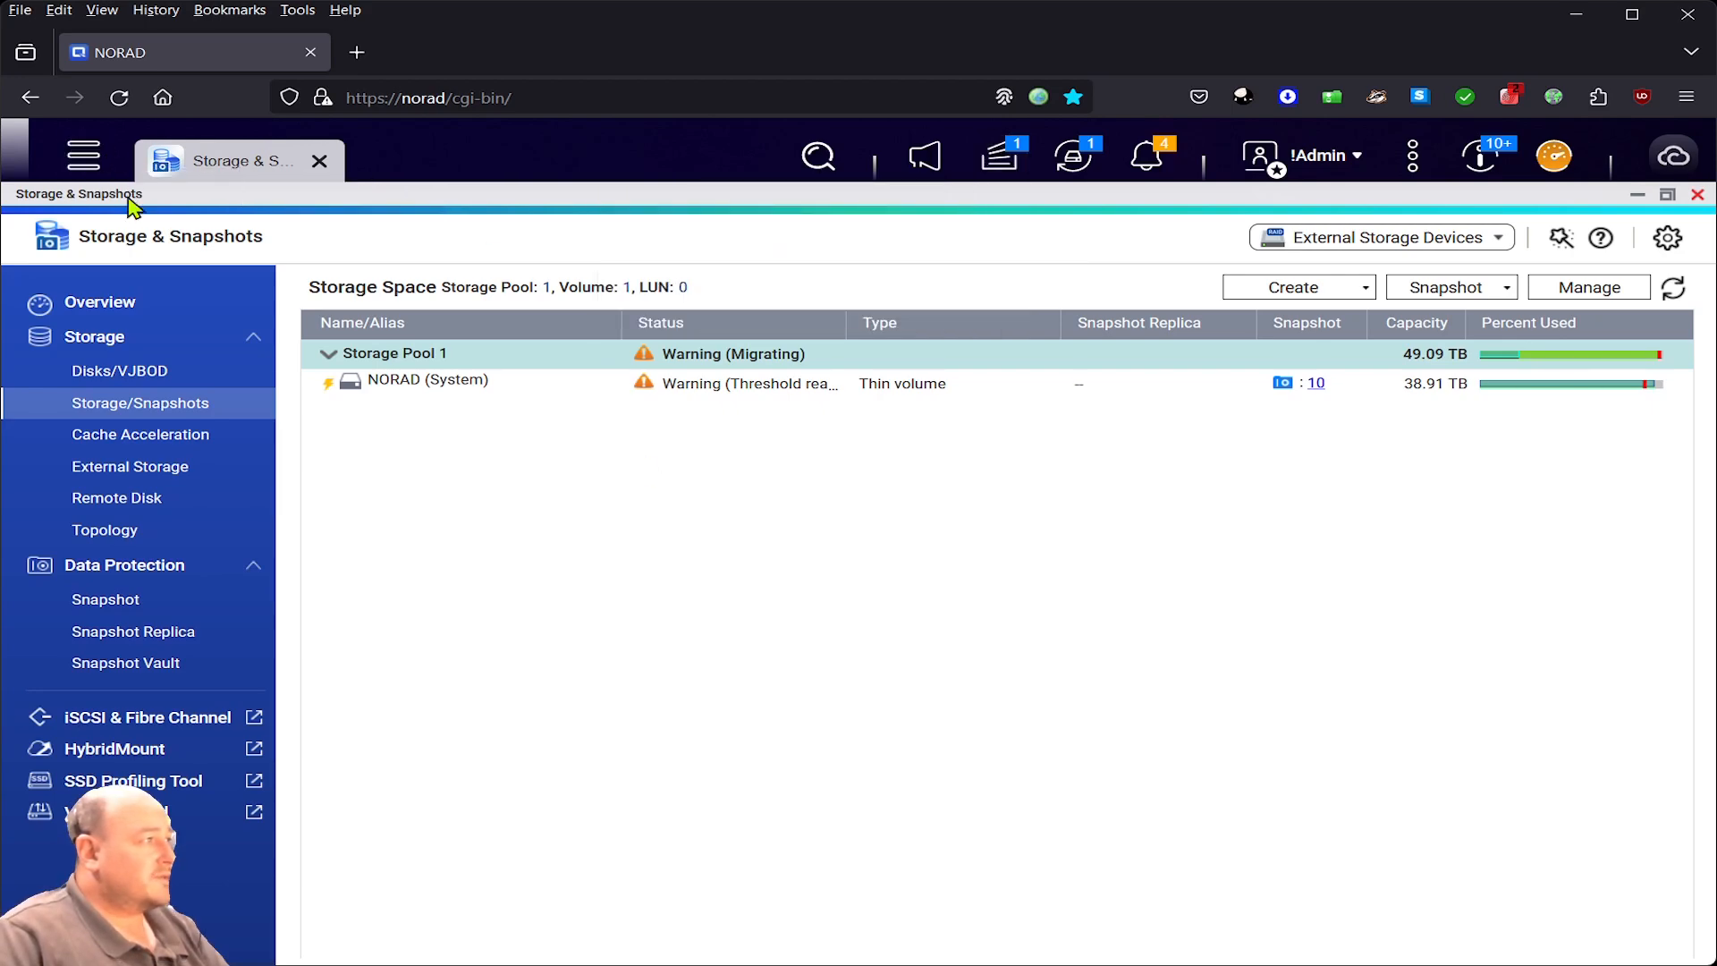
{"action": "left_click", "coordinate": [84, 155]}
- Browse the Resilio Sync share under NORAD in File Station, then close File Station
{"action": "left_click", "coordinate": [465, 386]}
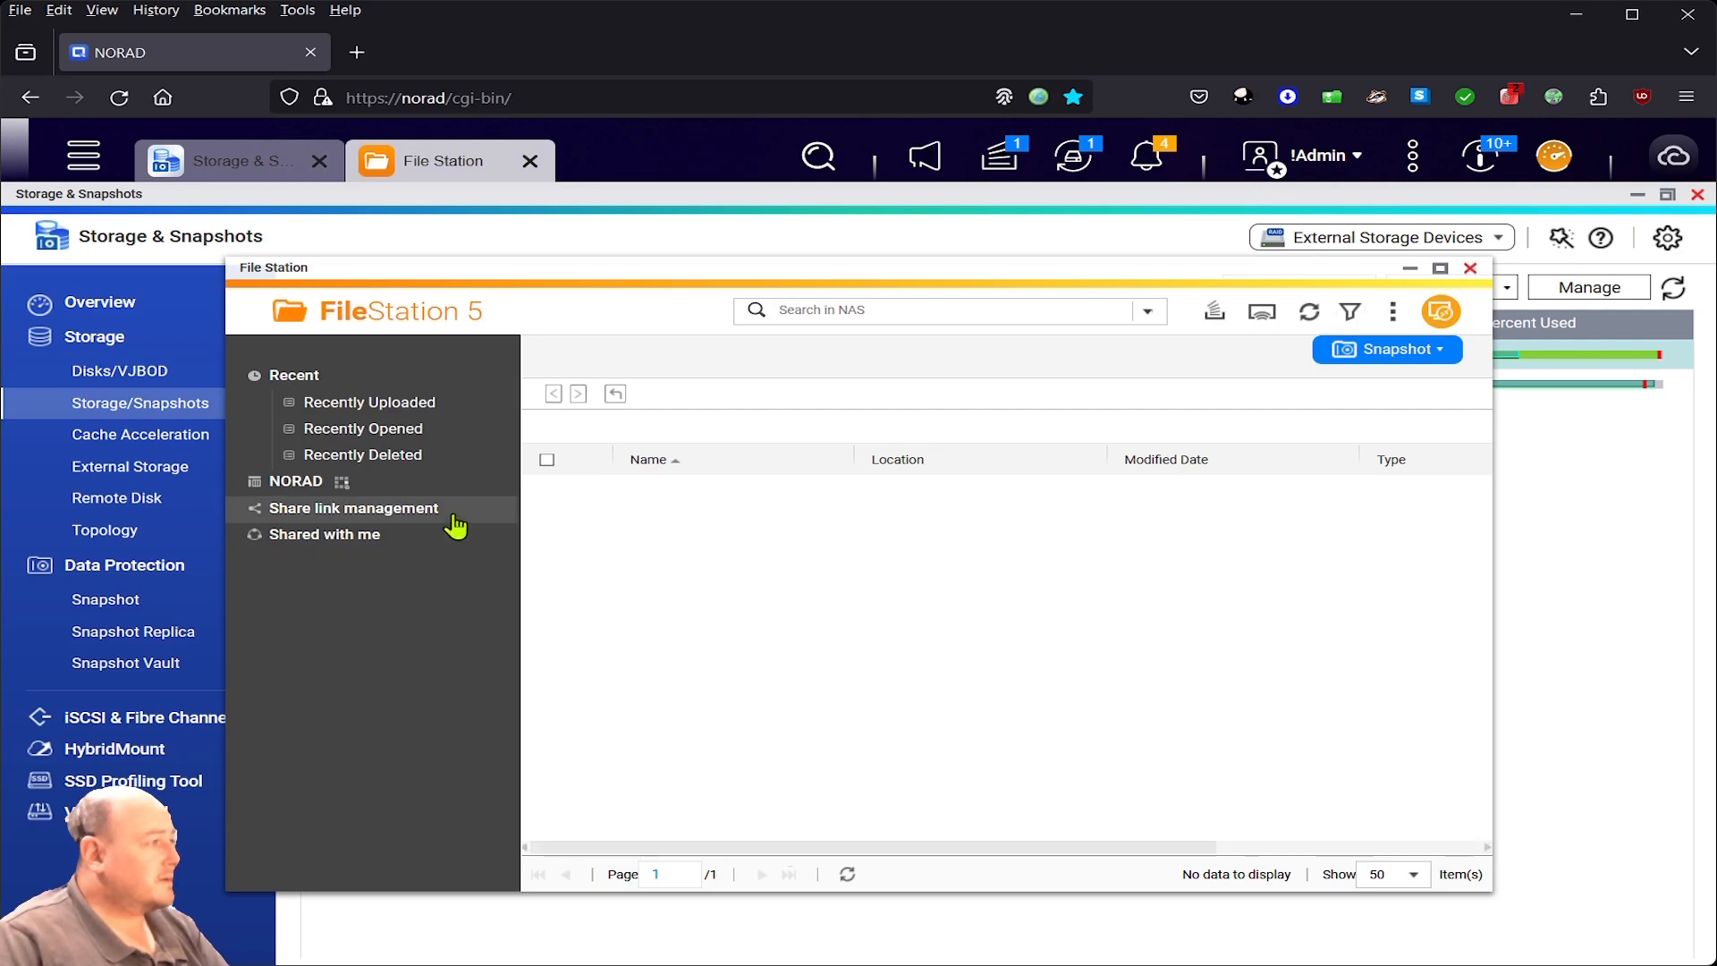
{"action": "left_click", "coordinate": [393, 597]}
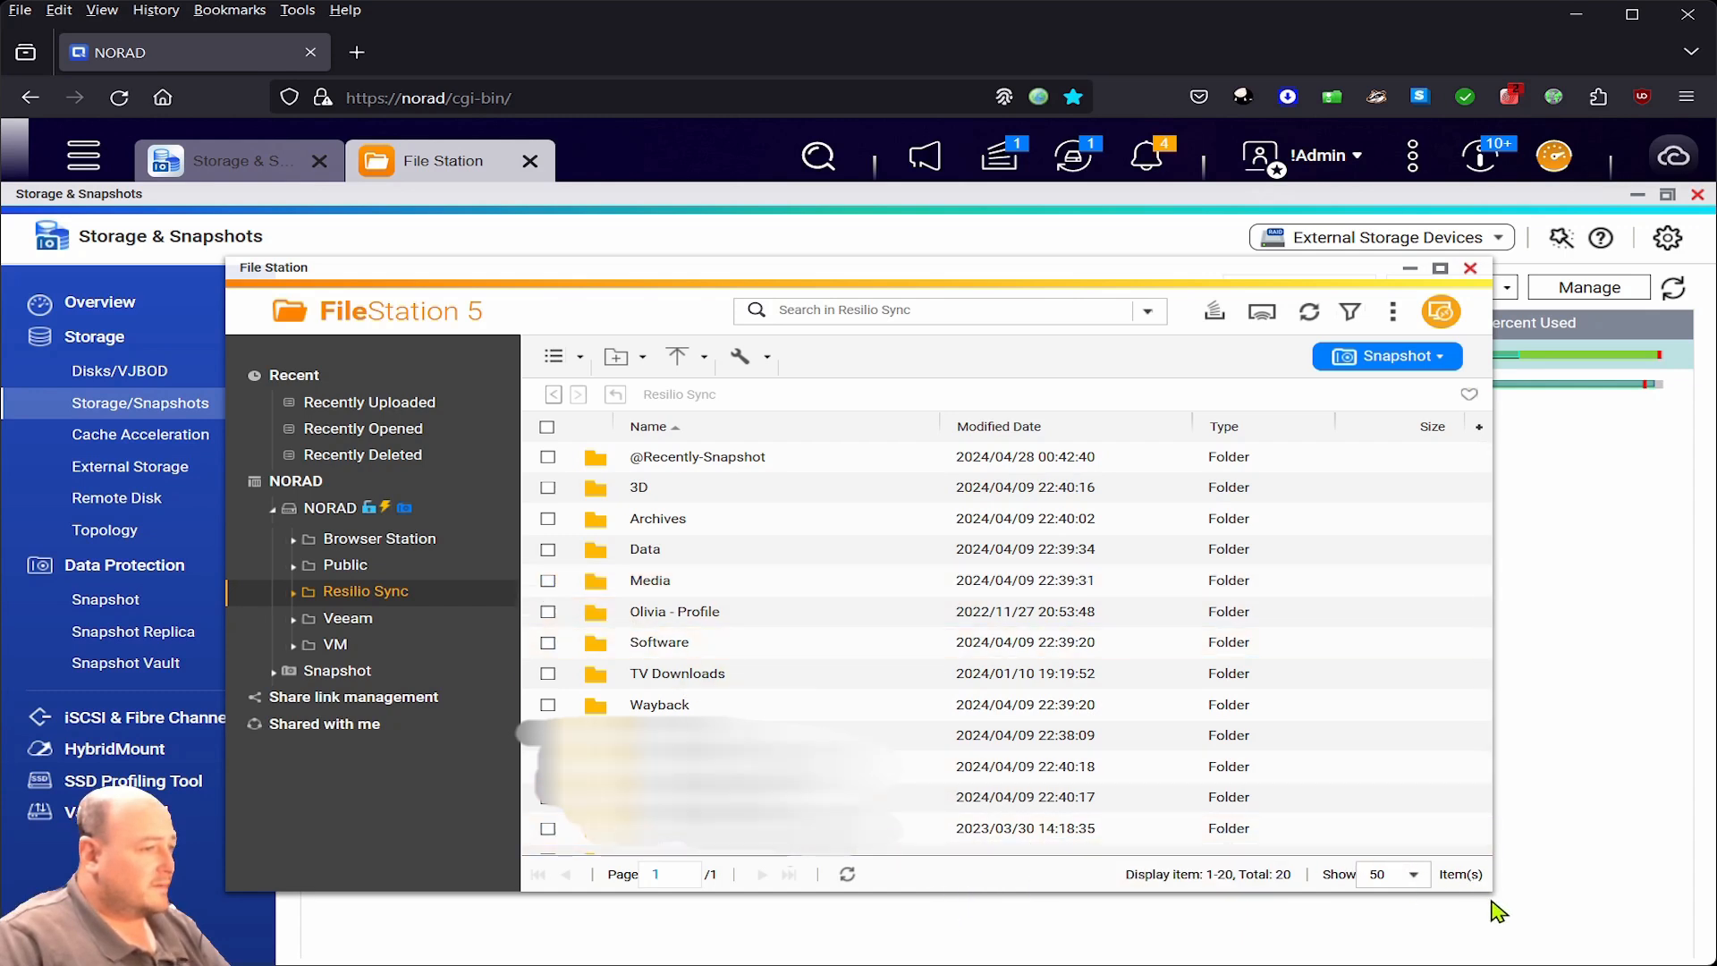
{"action": "left_click_drag", "start_coordinate": [1484, 882], "coordinate": [1468, 720]}
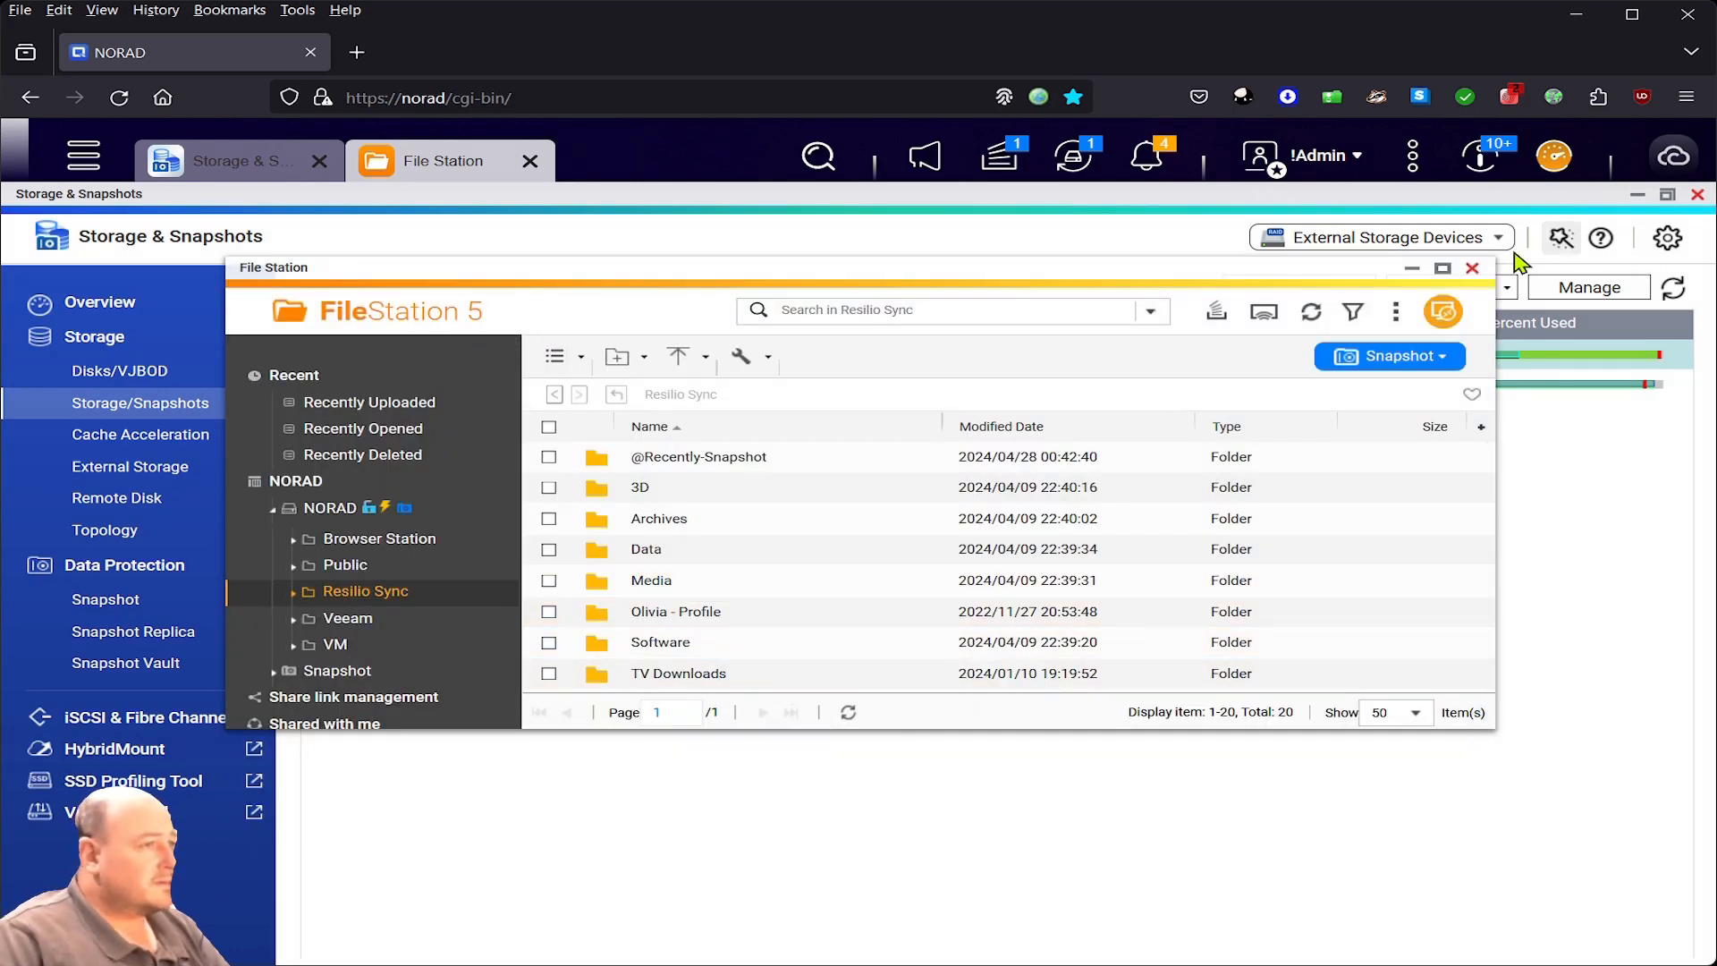
{"action": "left_click", "coordinate": [1472, 268]}
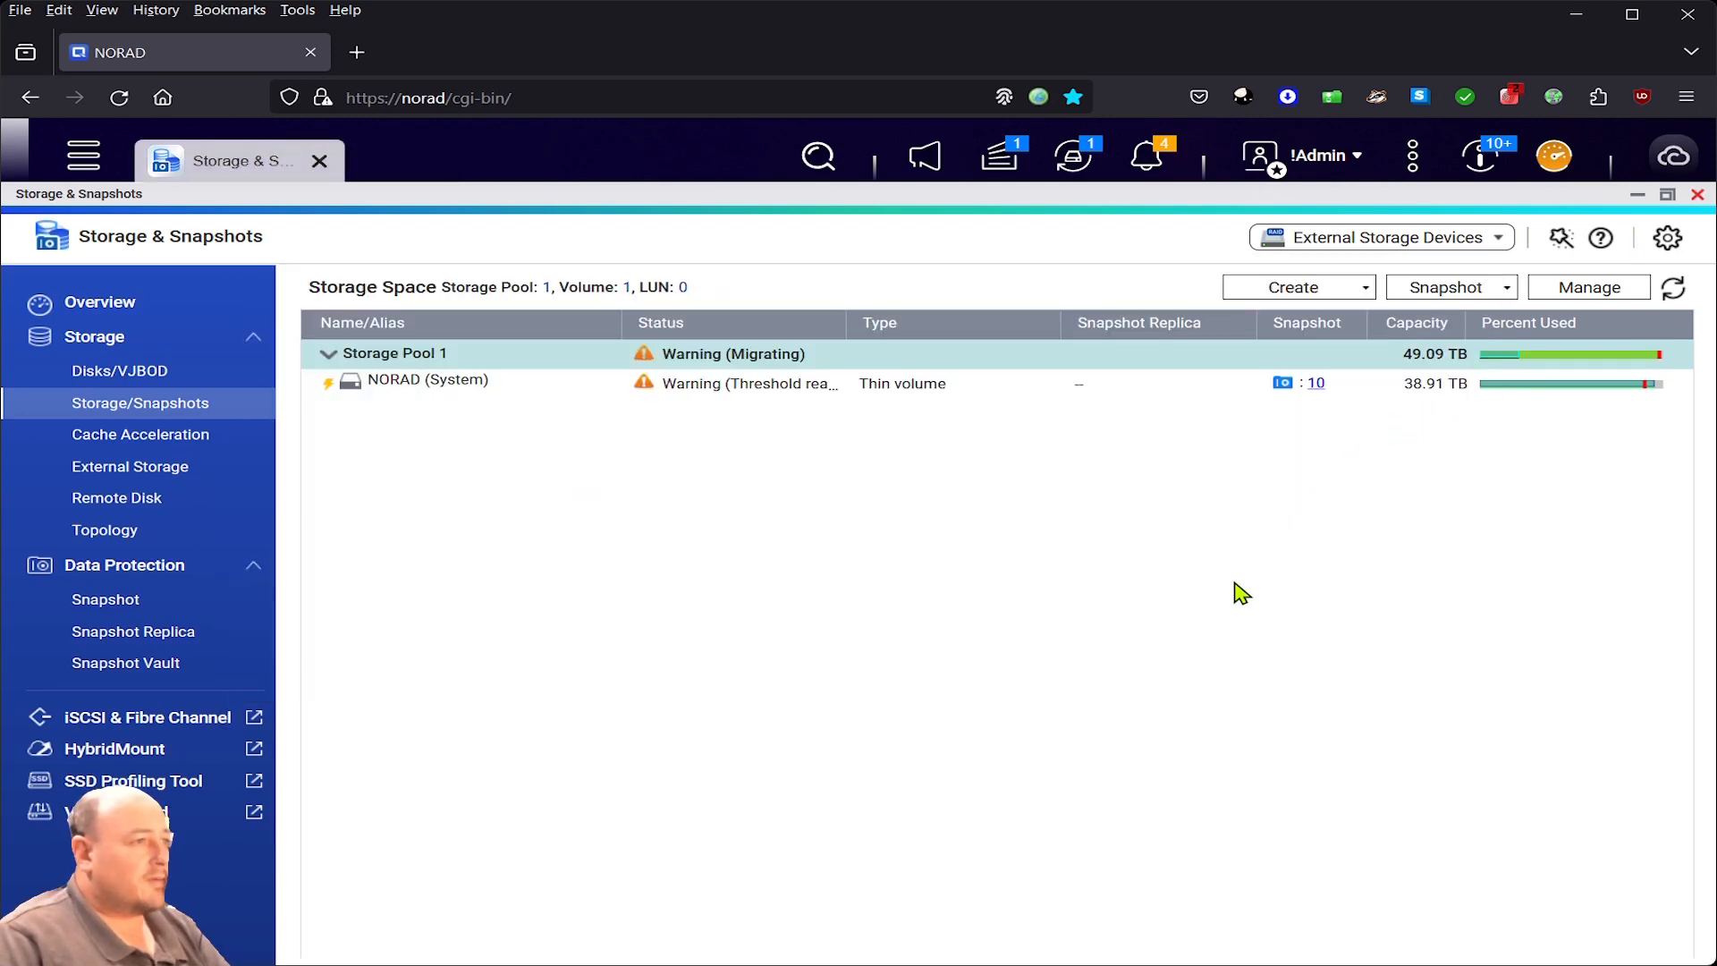
- Check RAID Group 1 migration progress, then open storage Global Settings
{"action": "left_click", "coordinate": [993, 160]}
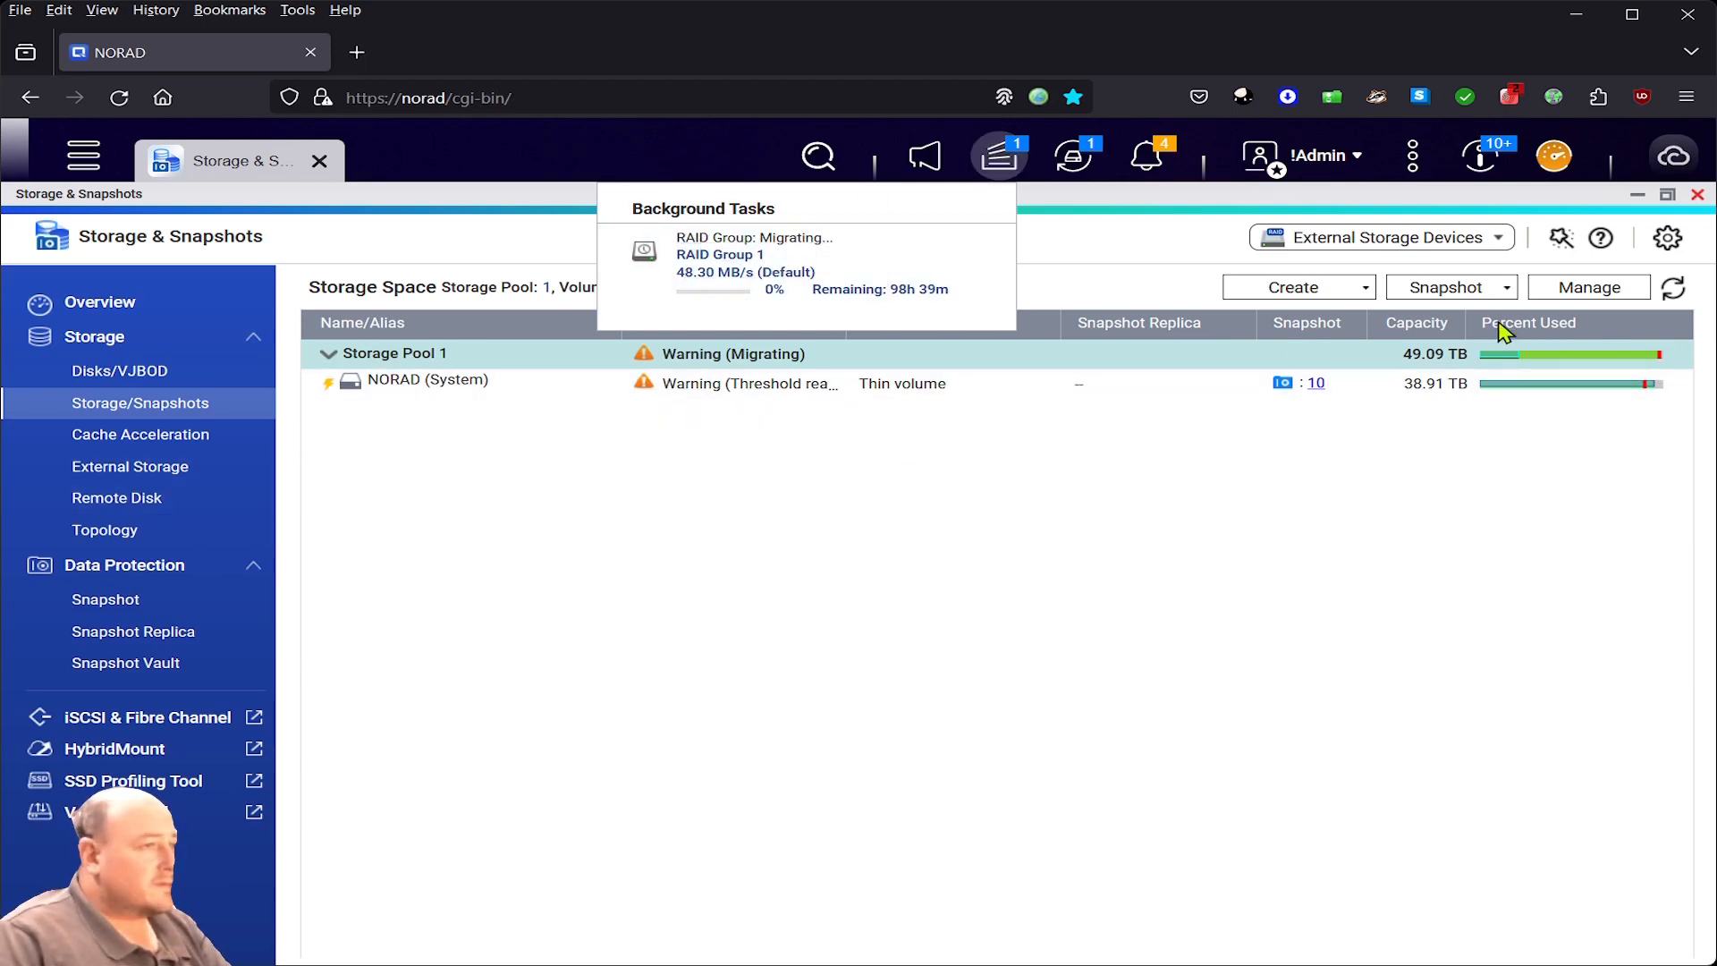
{"action": "left_click", "coordinate": [1667, 238]}
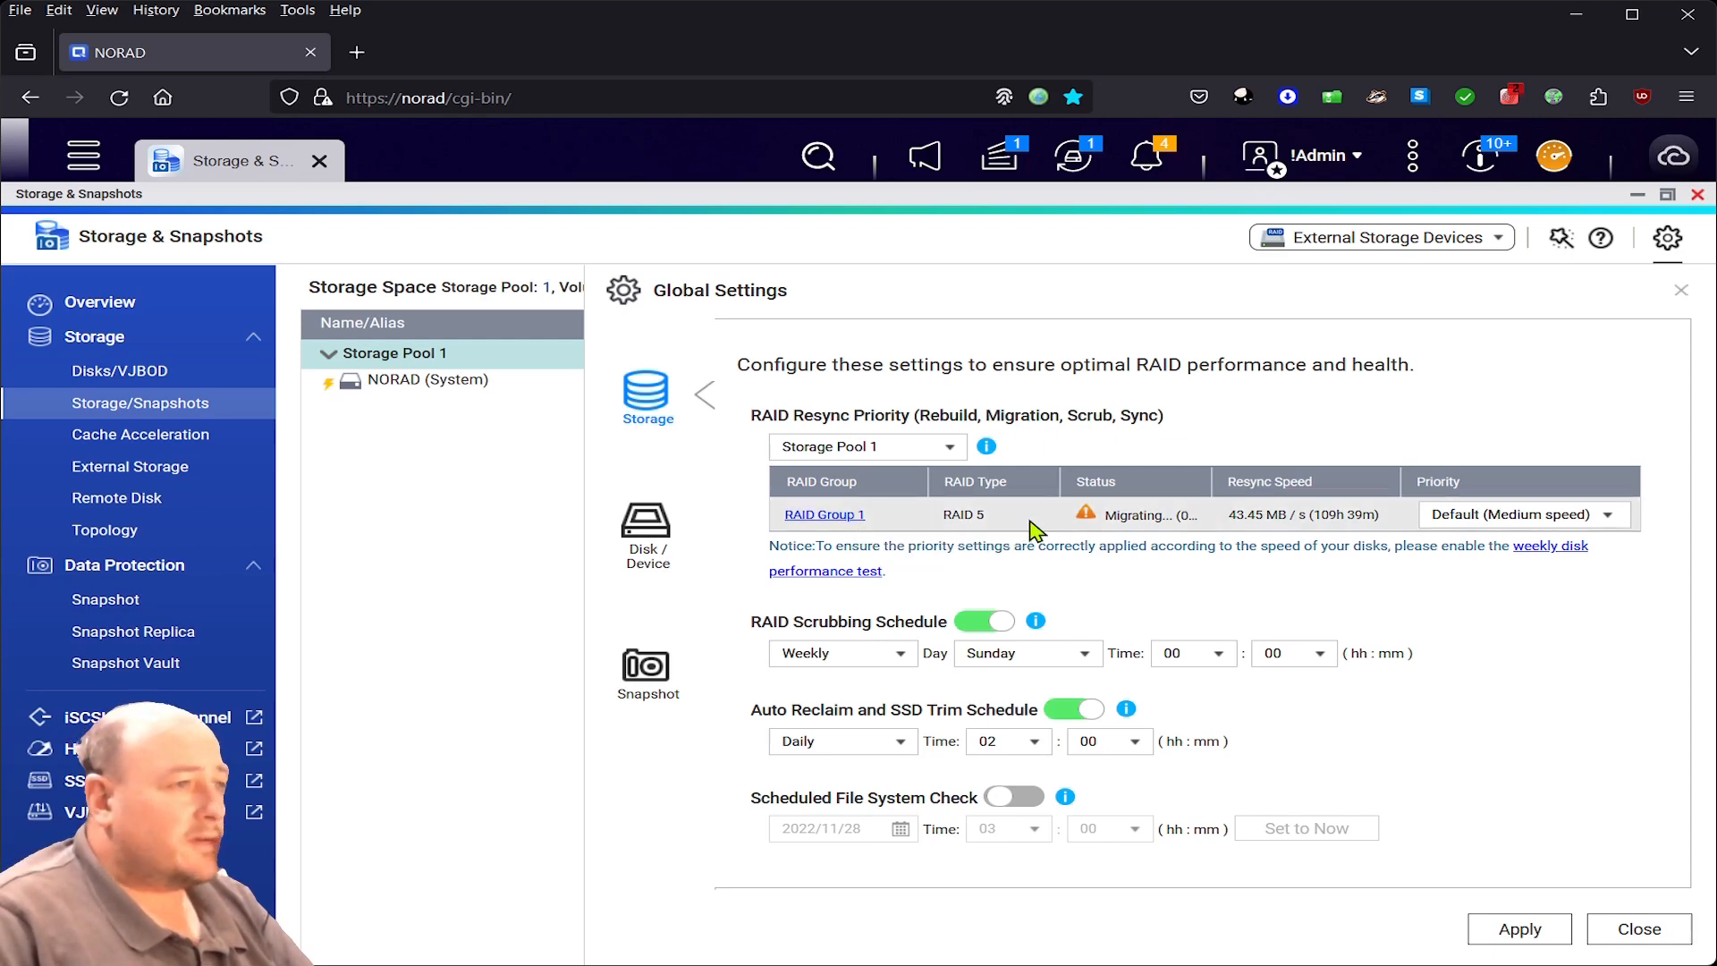
- Set RAID Group 1 resync priority to Resync First (High speed) and apply it
{"action": "left_click", "coordinate": [1512, 516]}
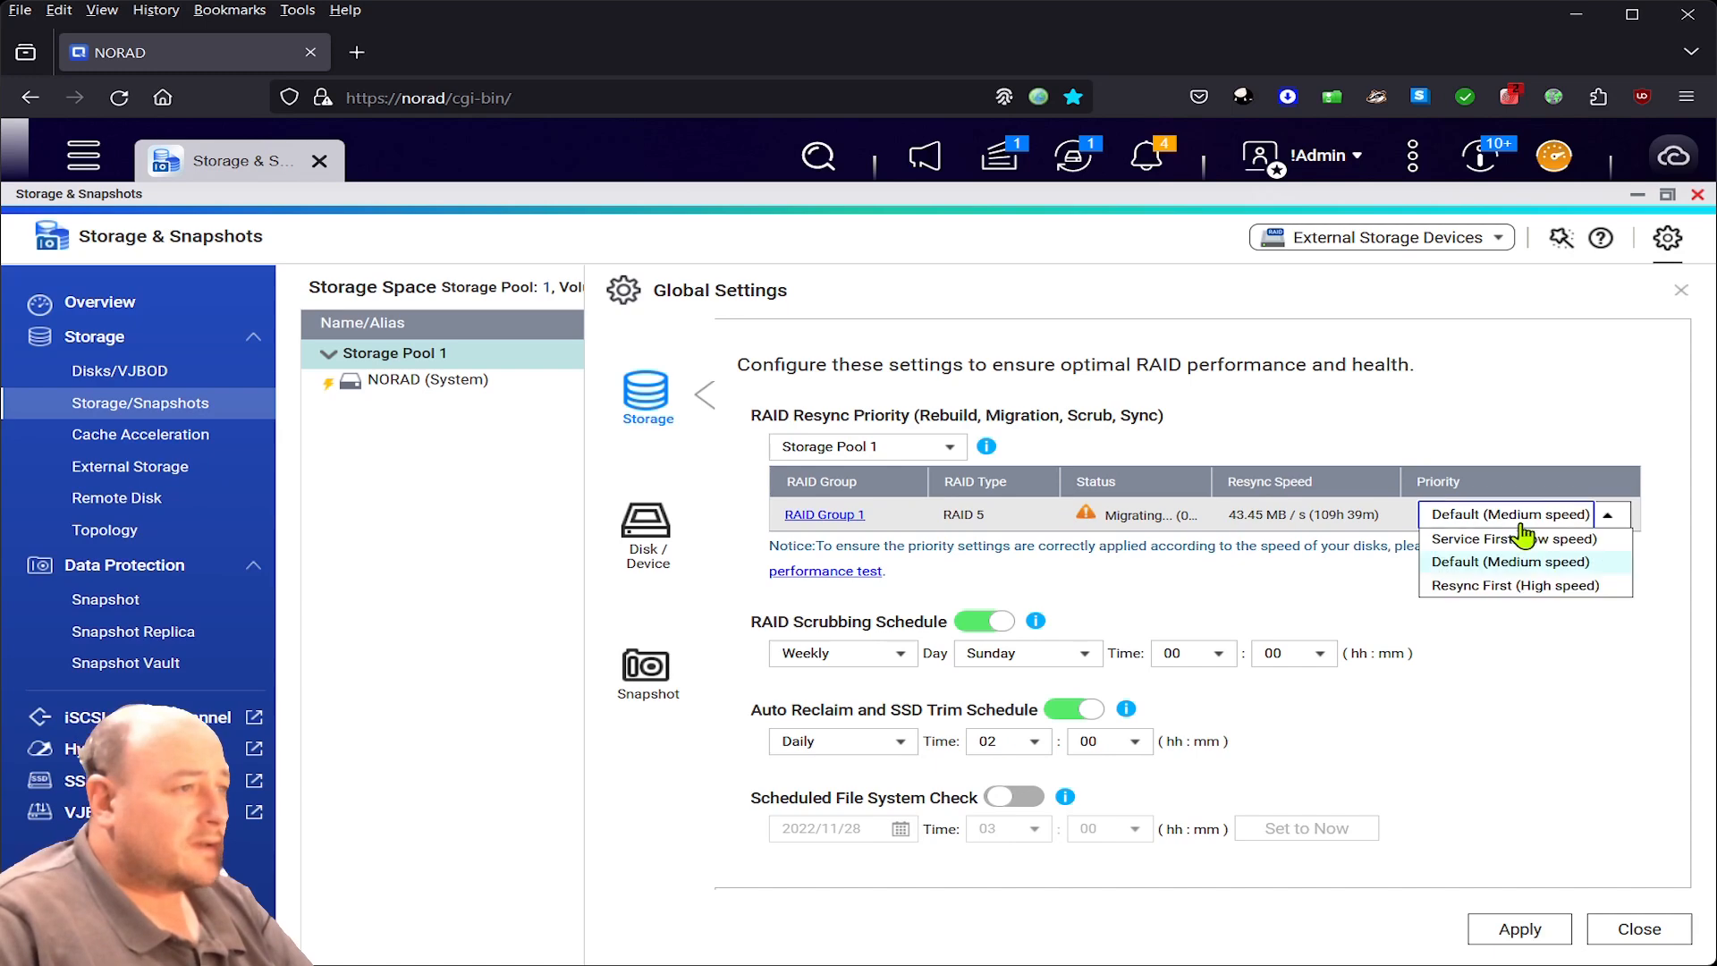
{"action": "left_click", "coordinate": [1606, 586]}
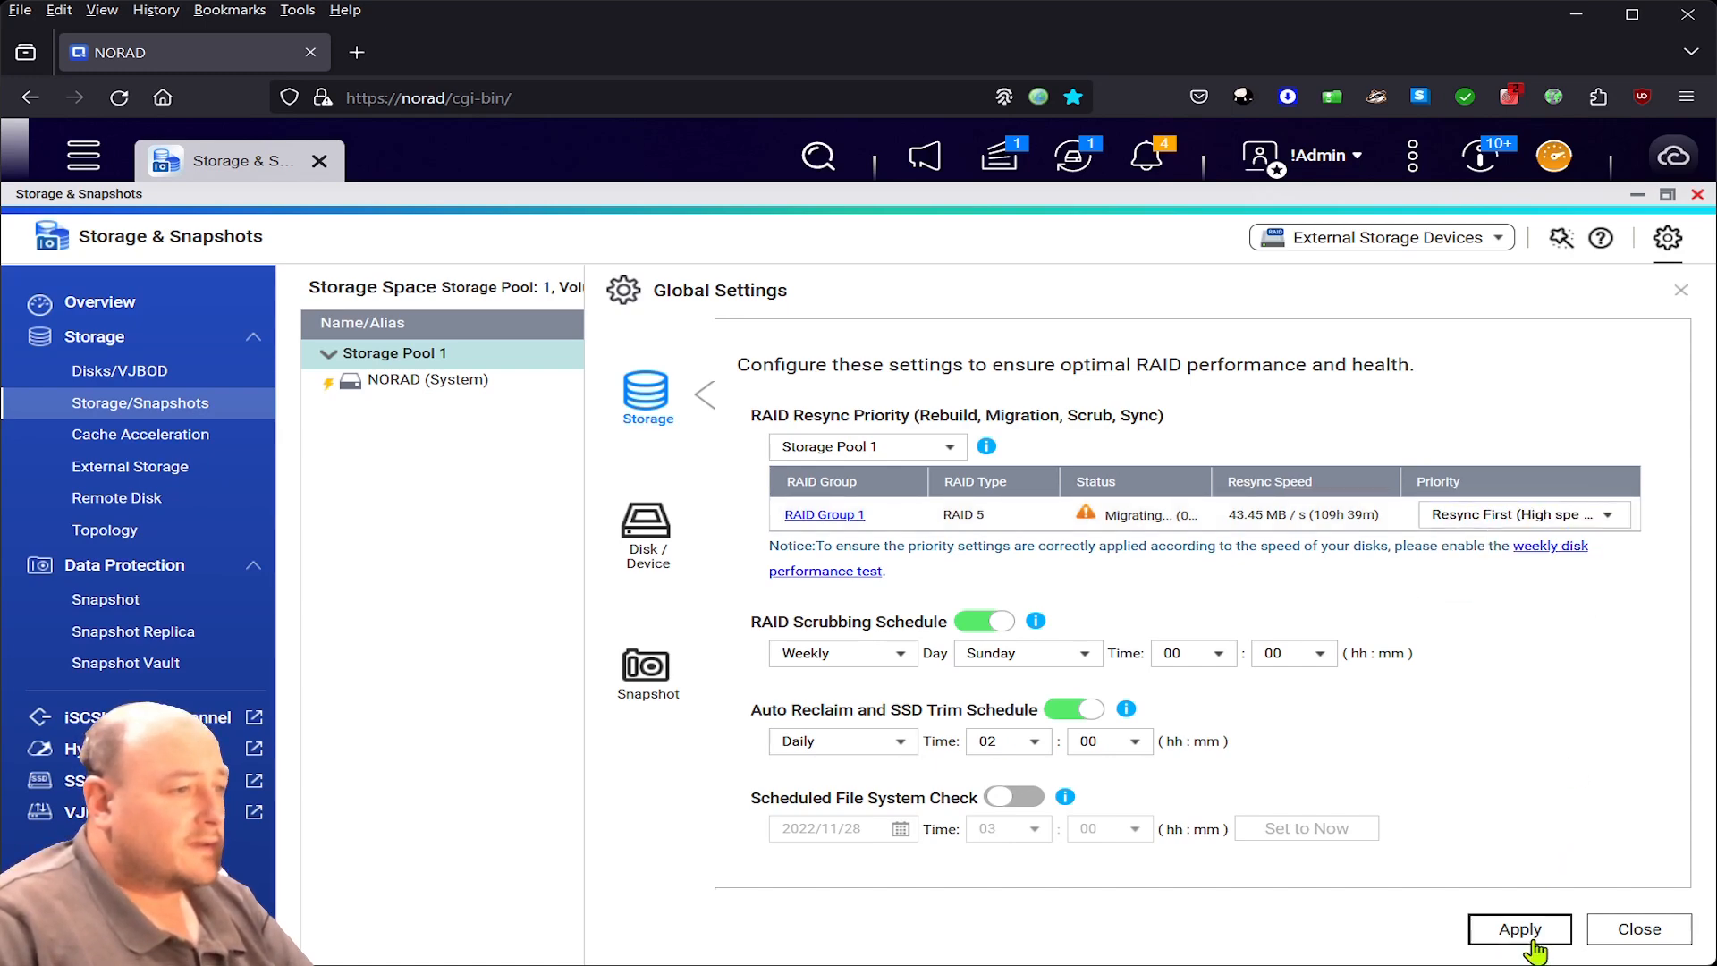
{"action": "left_click", "coordinate": [1521, 930]}
{"action": "left_click", "coordinate": [907, 623]}
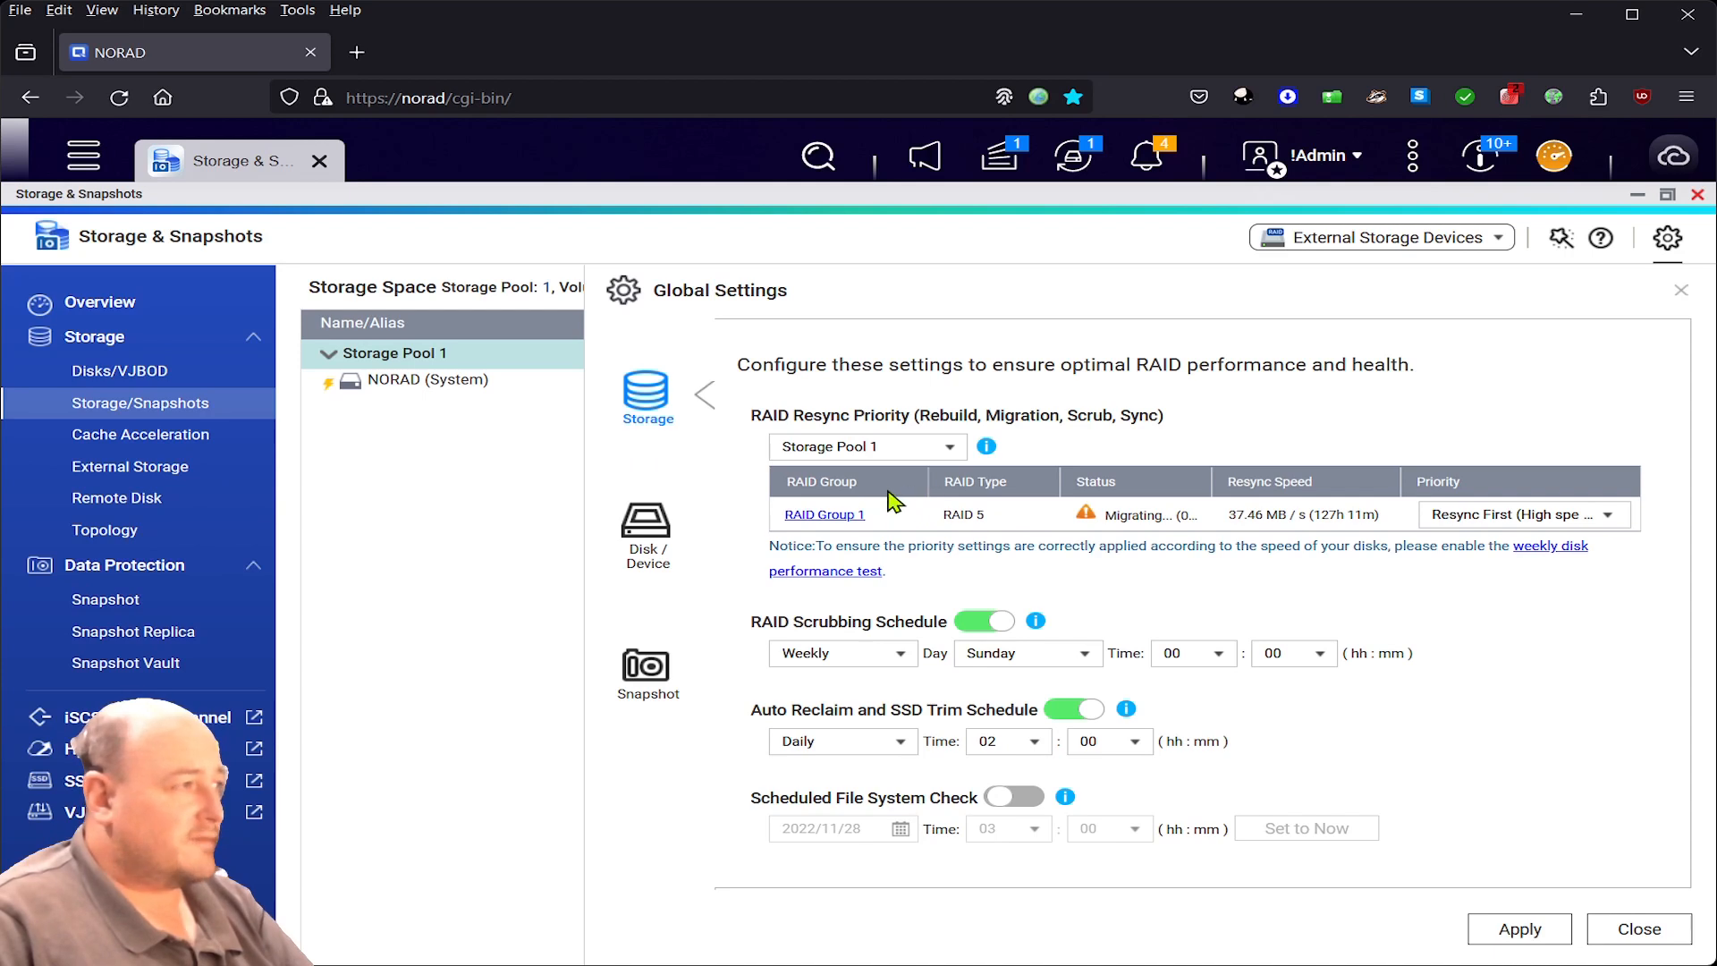
- Check the RAID migration progress in the Background Tasks list
{"action": "left_click", "coordinate": [993, 159]}
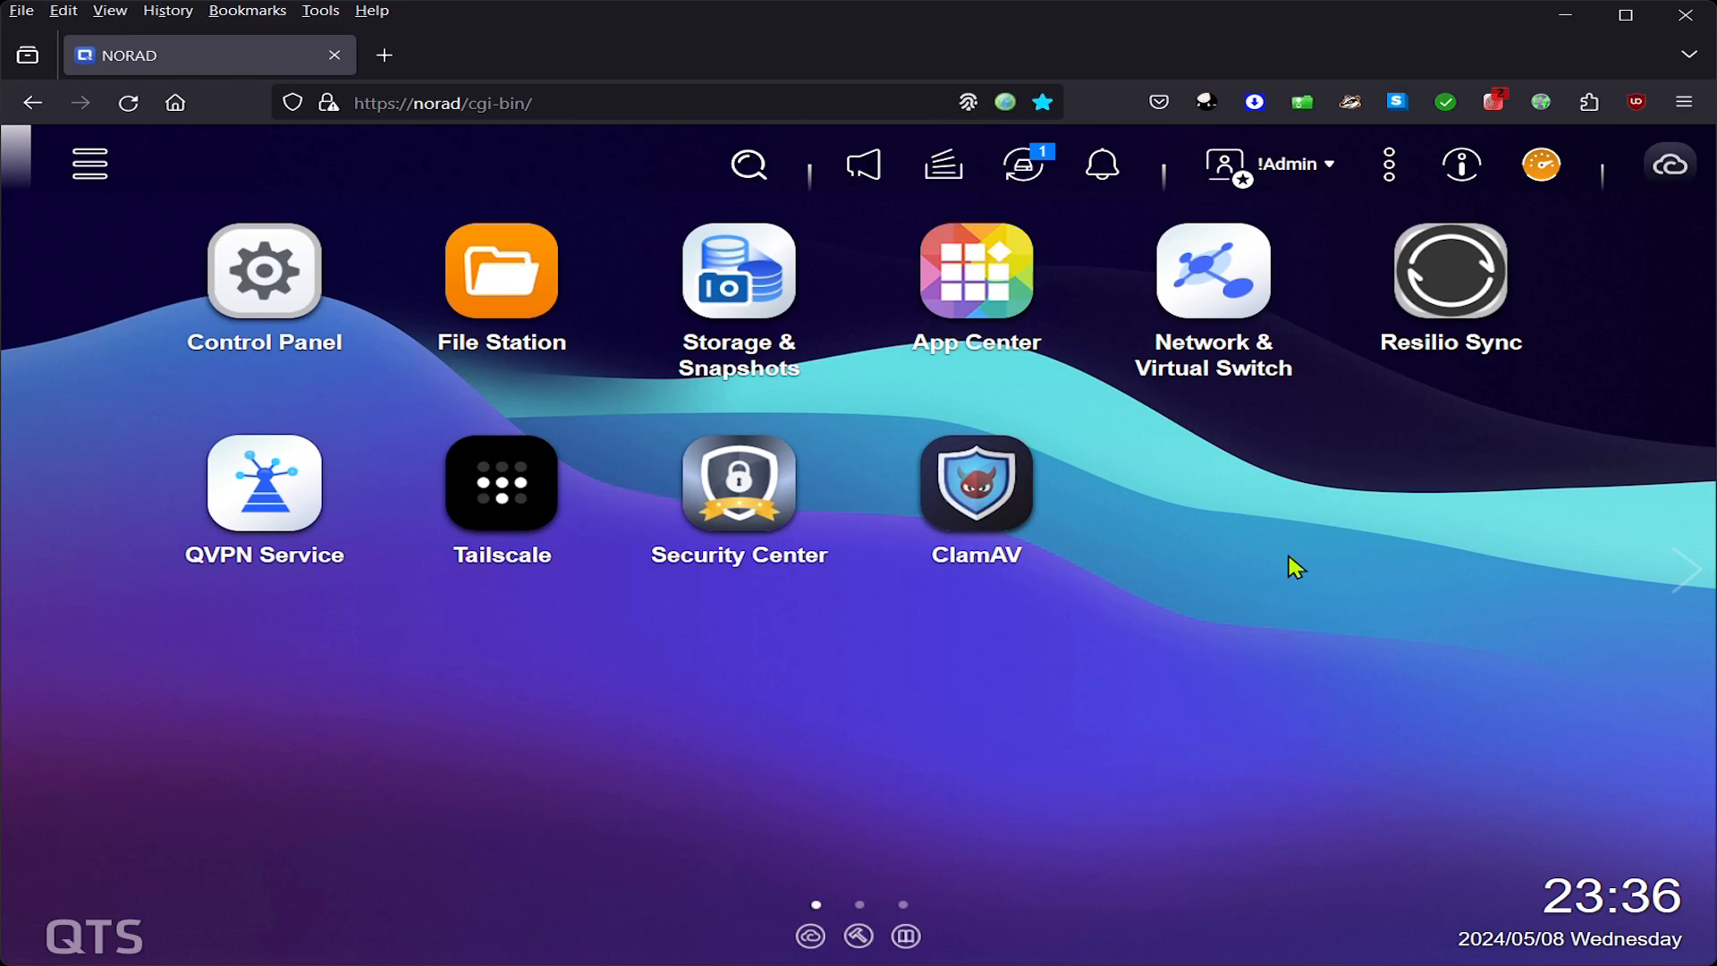
- View the system dashboard, dismiss it, and relaunch Storage & Snapshots
{"action": "left_click", "coordinate": [1540, 165]}
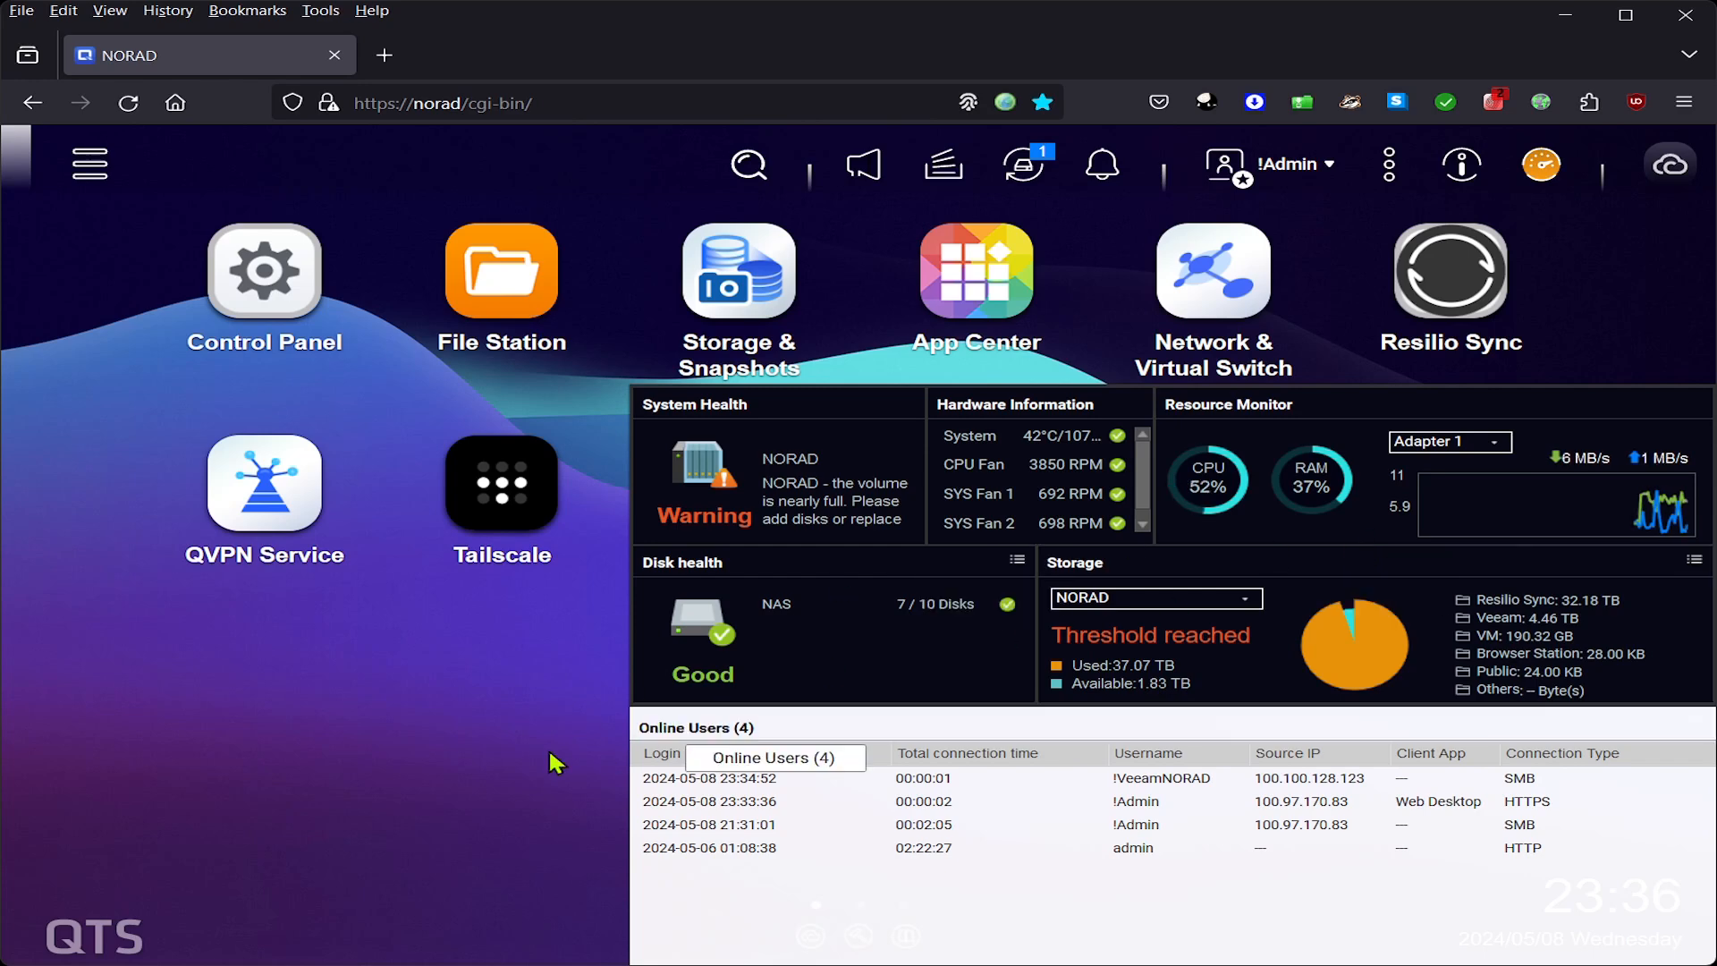
{"action": "left_click", "coordinate": [506, 742]}
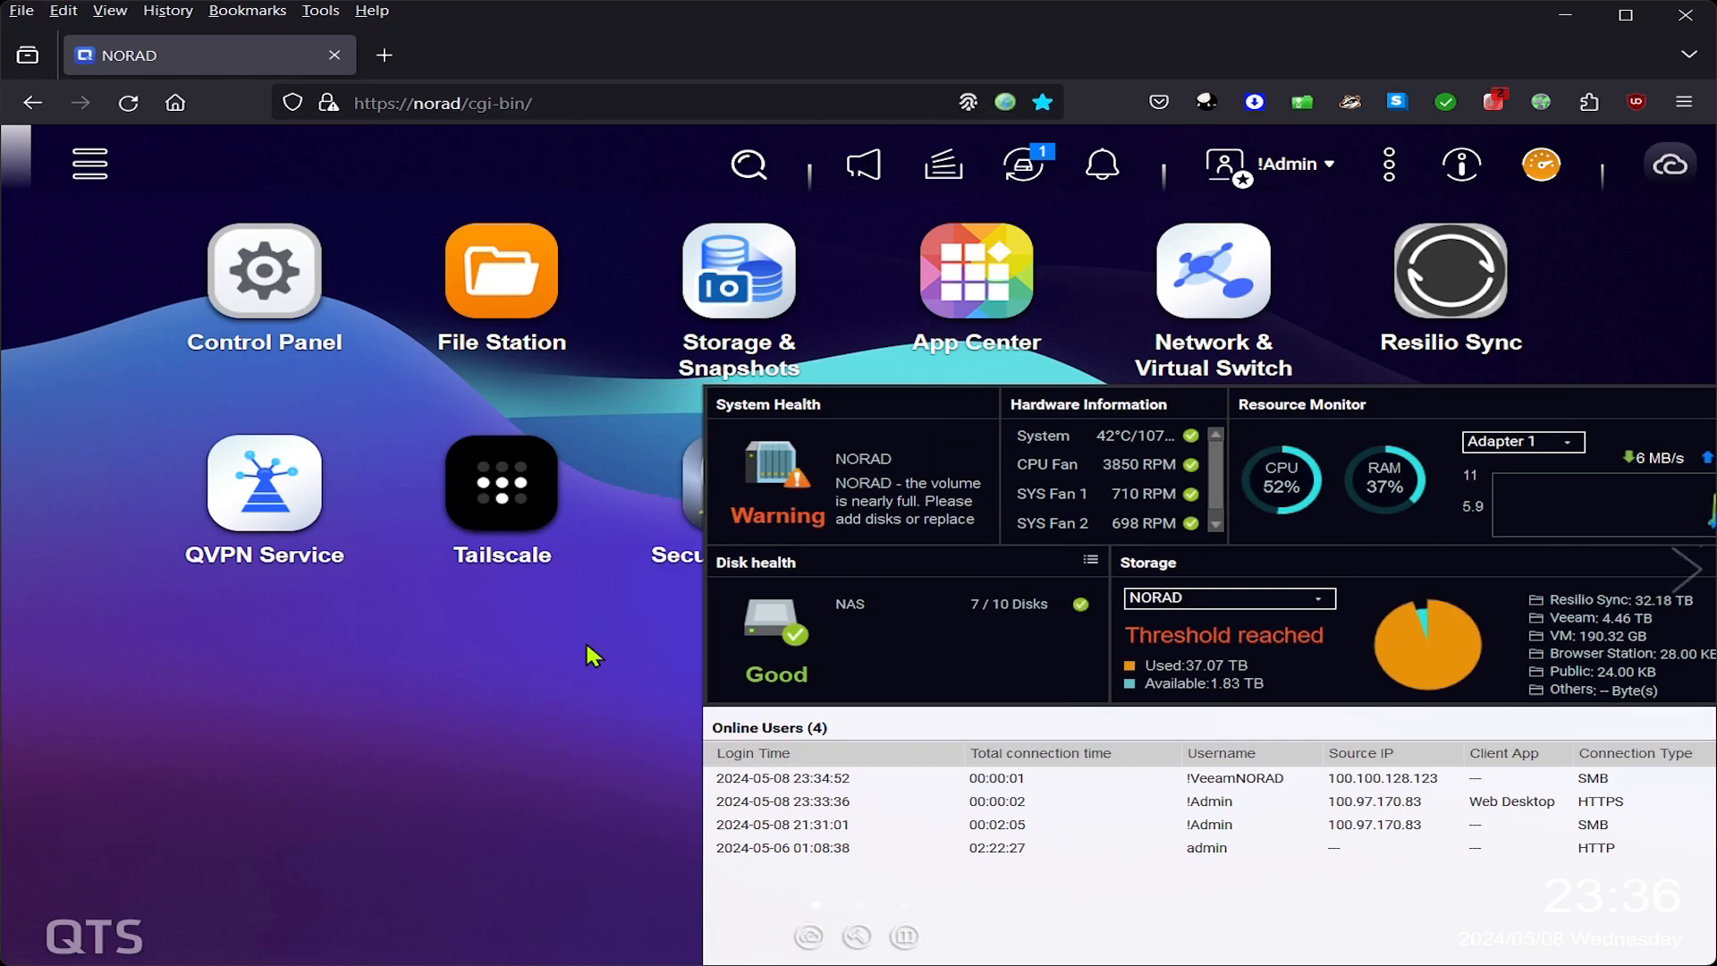
{"action": "left_click", "coordinate": [747, 278]}
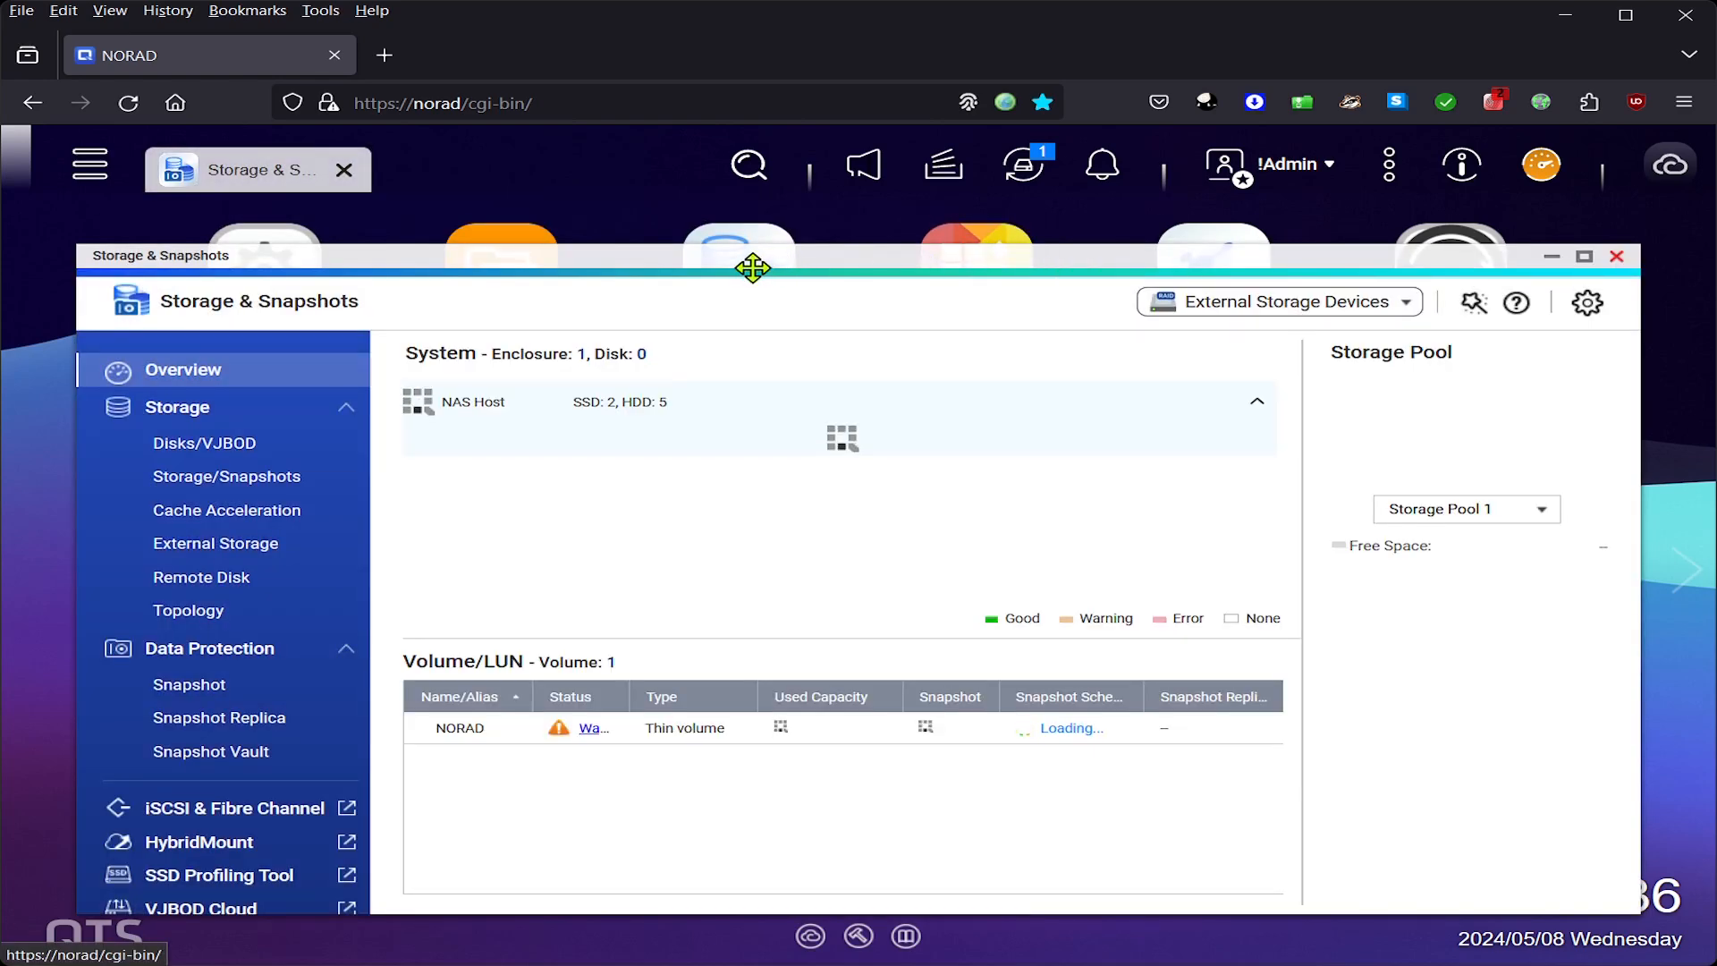
- Maximize Storage & Snapshots and select the NORAD volume in the Storage/Snapshots list
{"action": "double_click", "coordinate": [752, 261]}
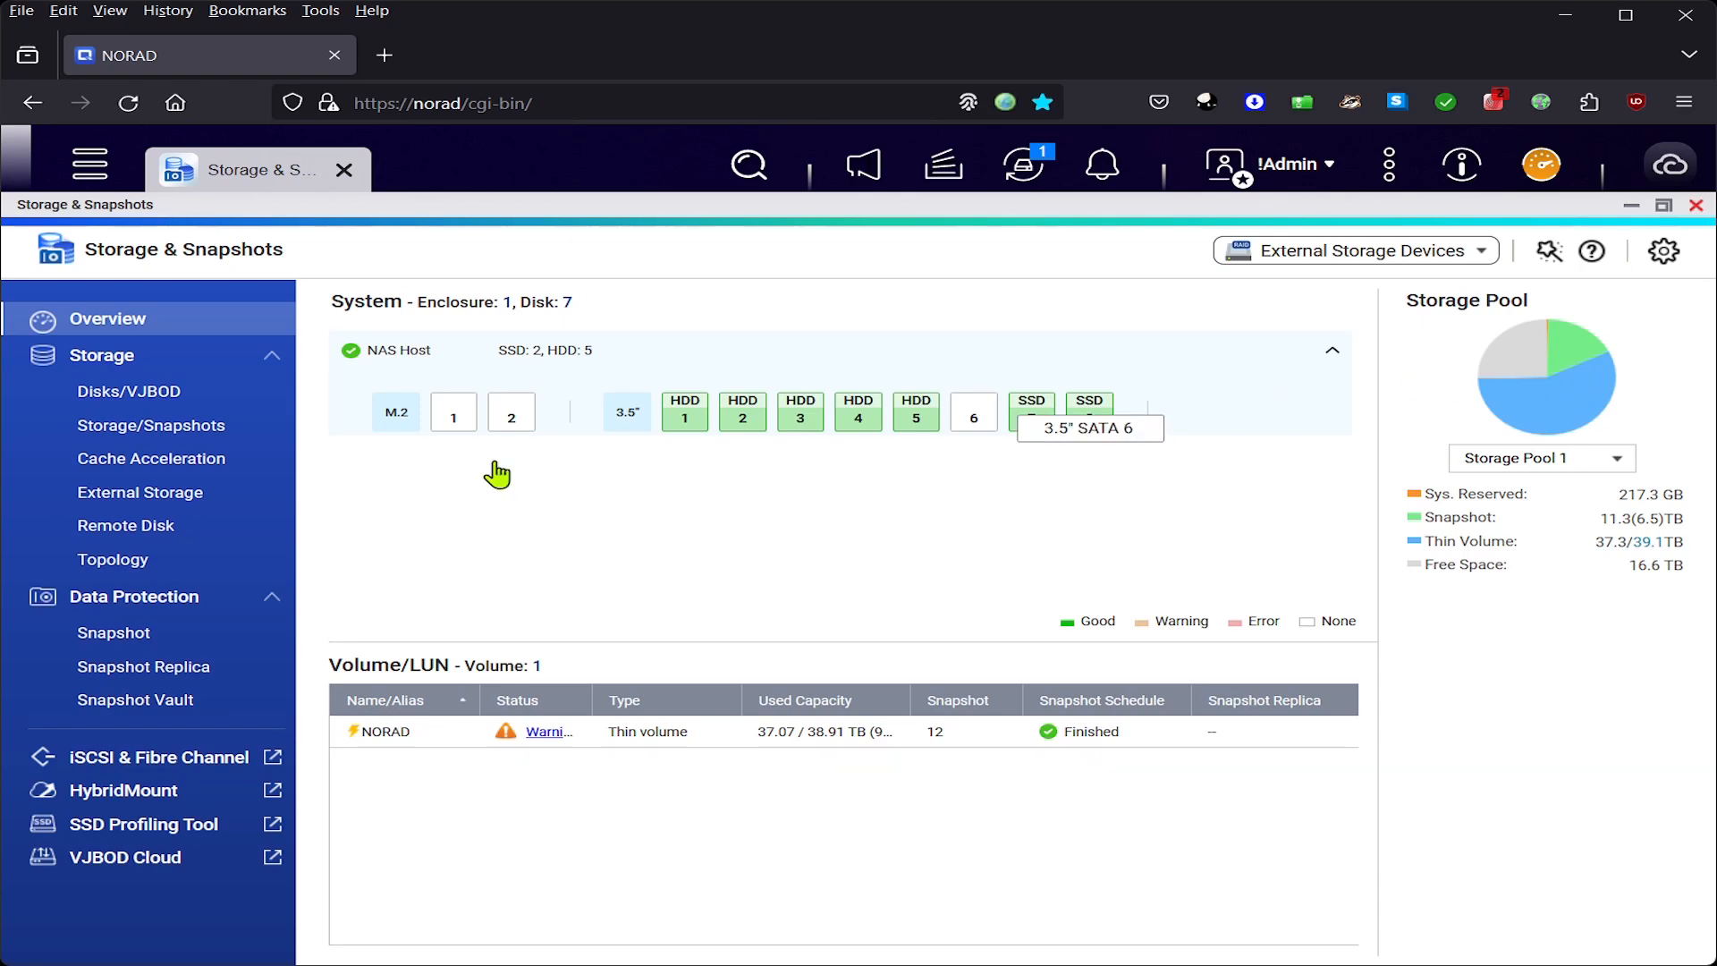
{"action": "left_click", "coordinate": [212, 444]}
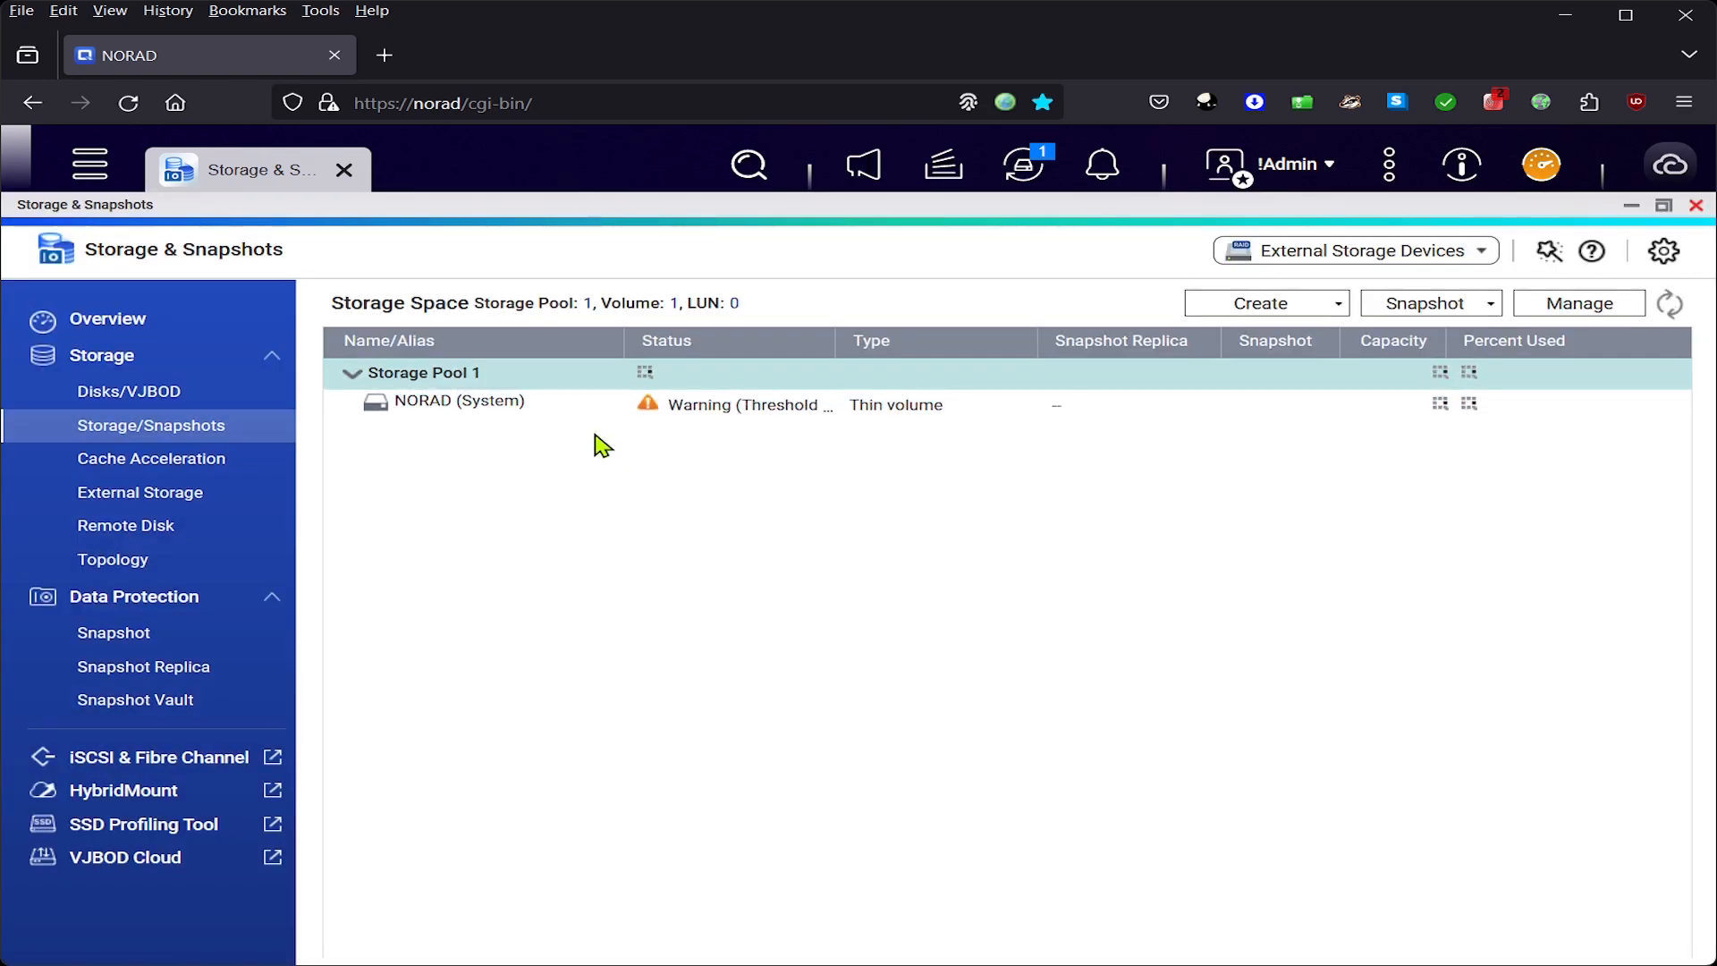
{"action": "left_click", "coordinate": [487, 412]}
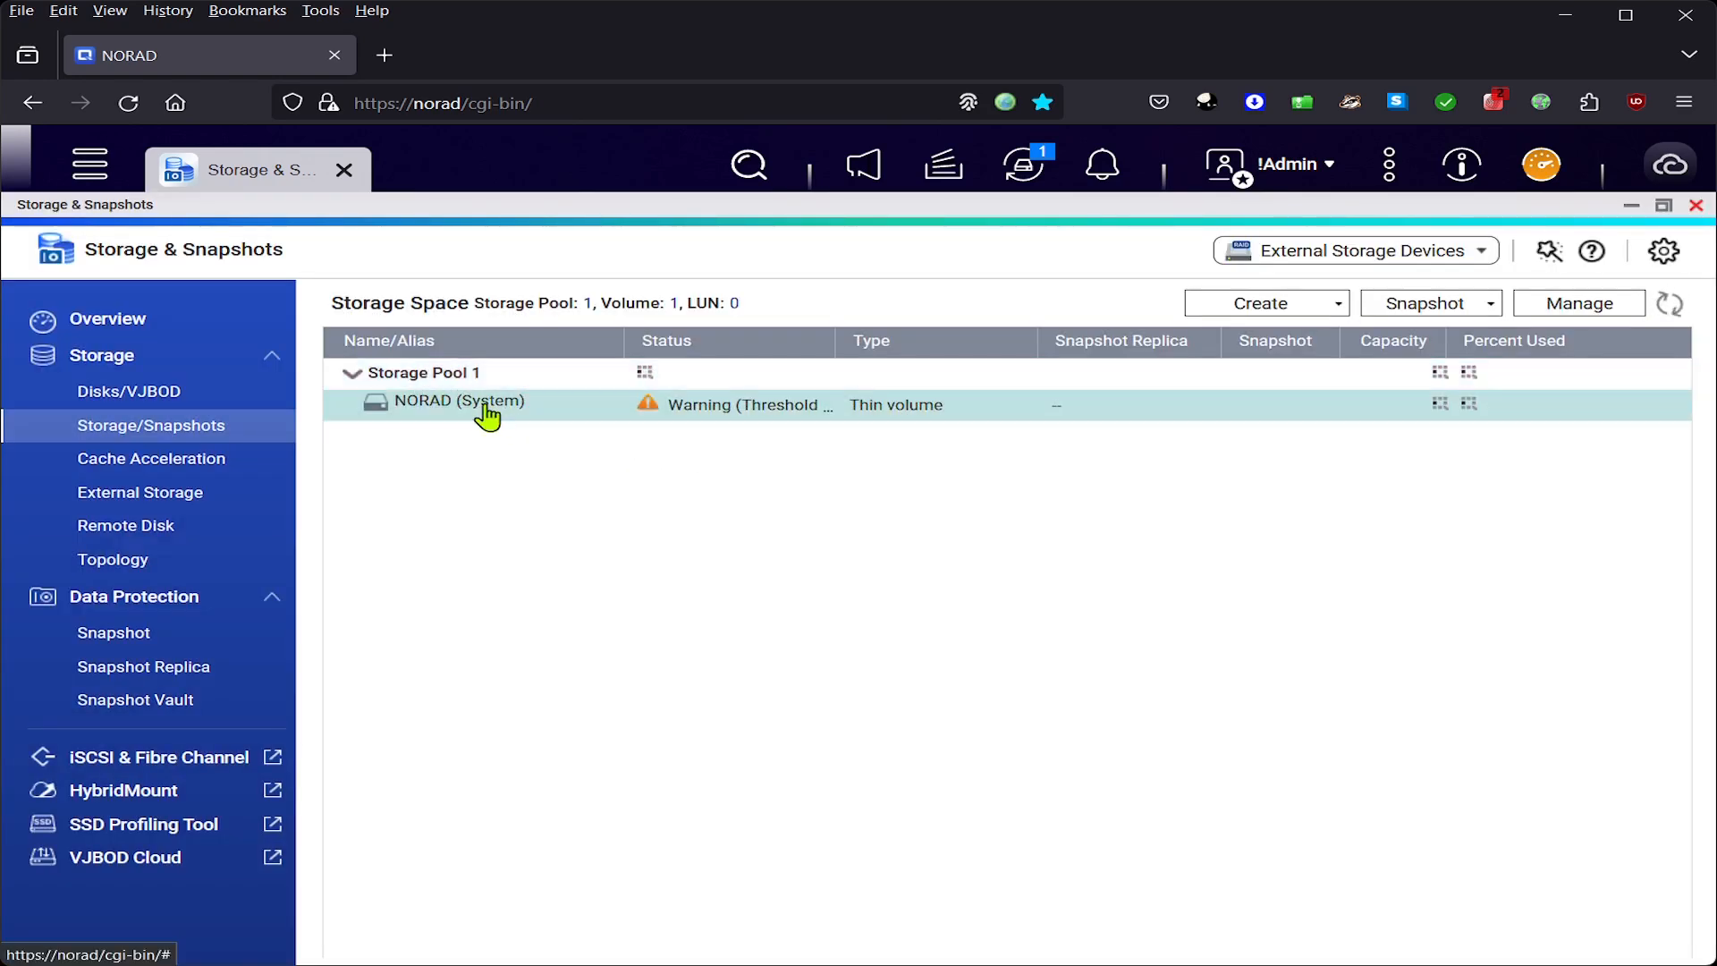
- Open the Manage details for the NORAD volume
{"action": "right_click", "coordinate": [814, 405]}
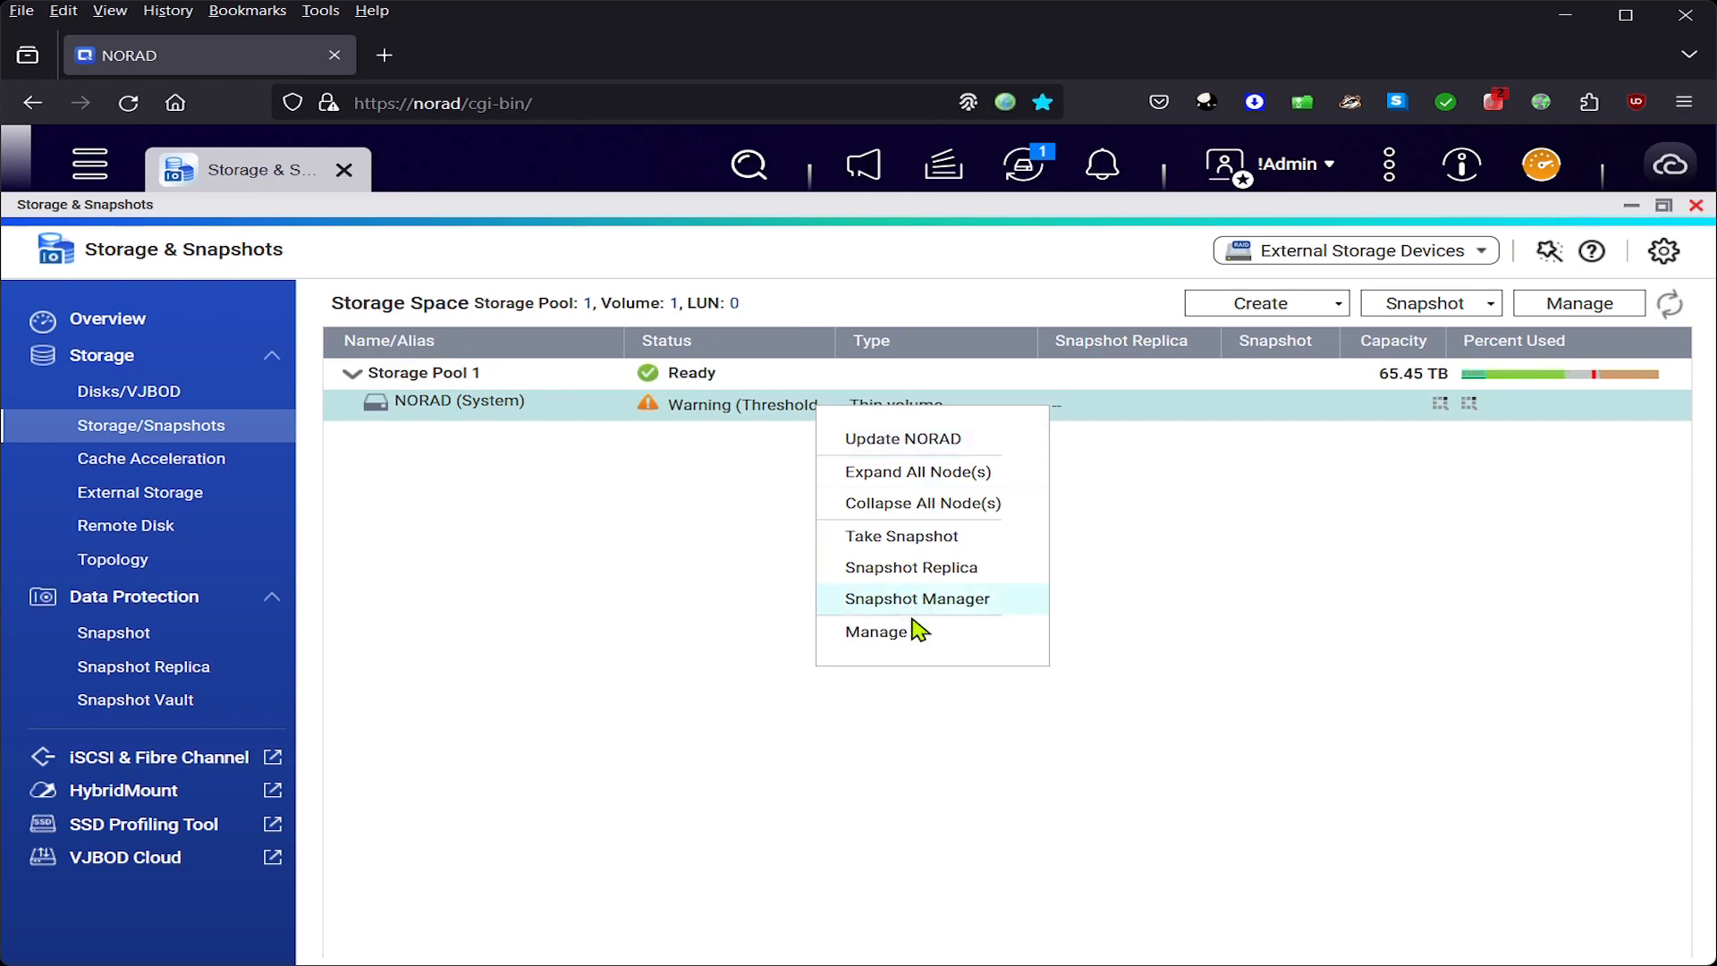
{"action": "left_click", "coordinate": [907, 635]}
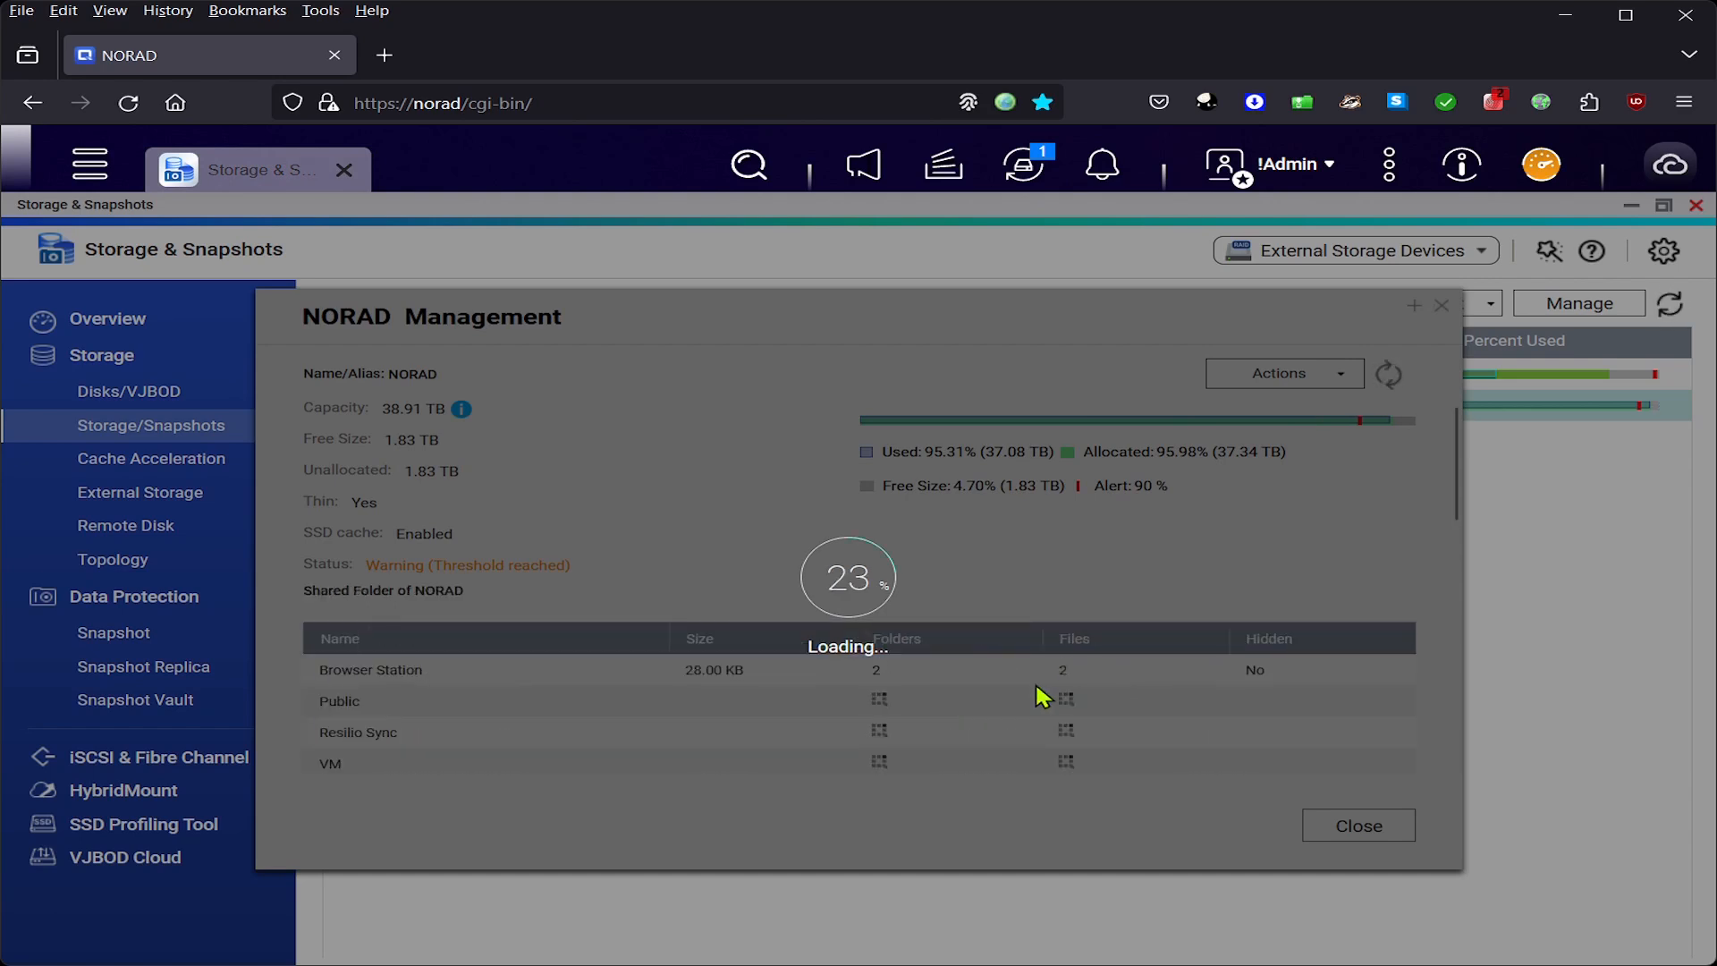
{"action": "scroll", "coordinate": [875, 604], "scroll_direction": "down", "scroll_amount": 5}
{"action": "scroll", "coordinate": [874, 603], "scroll_direction": "down", "scroll_amount": 3}
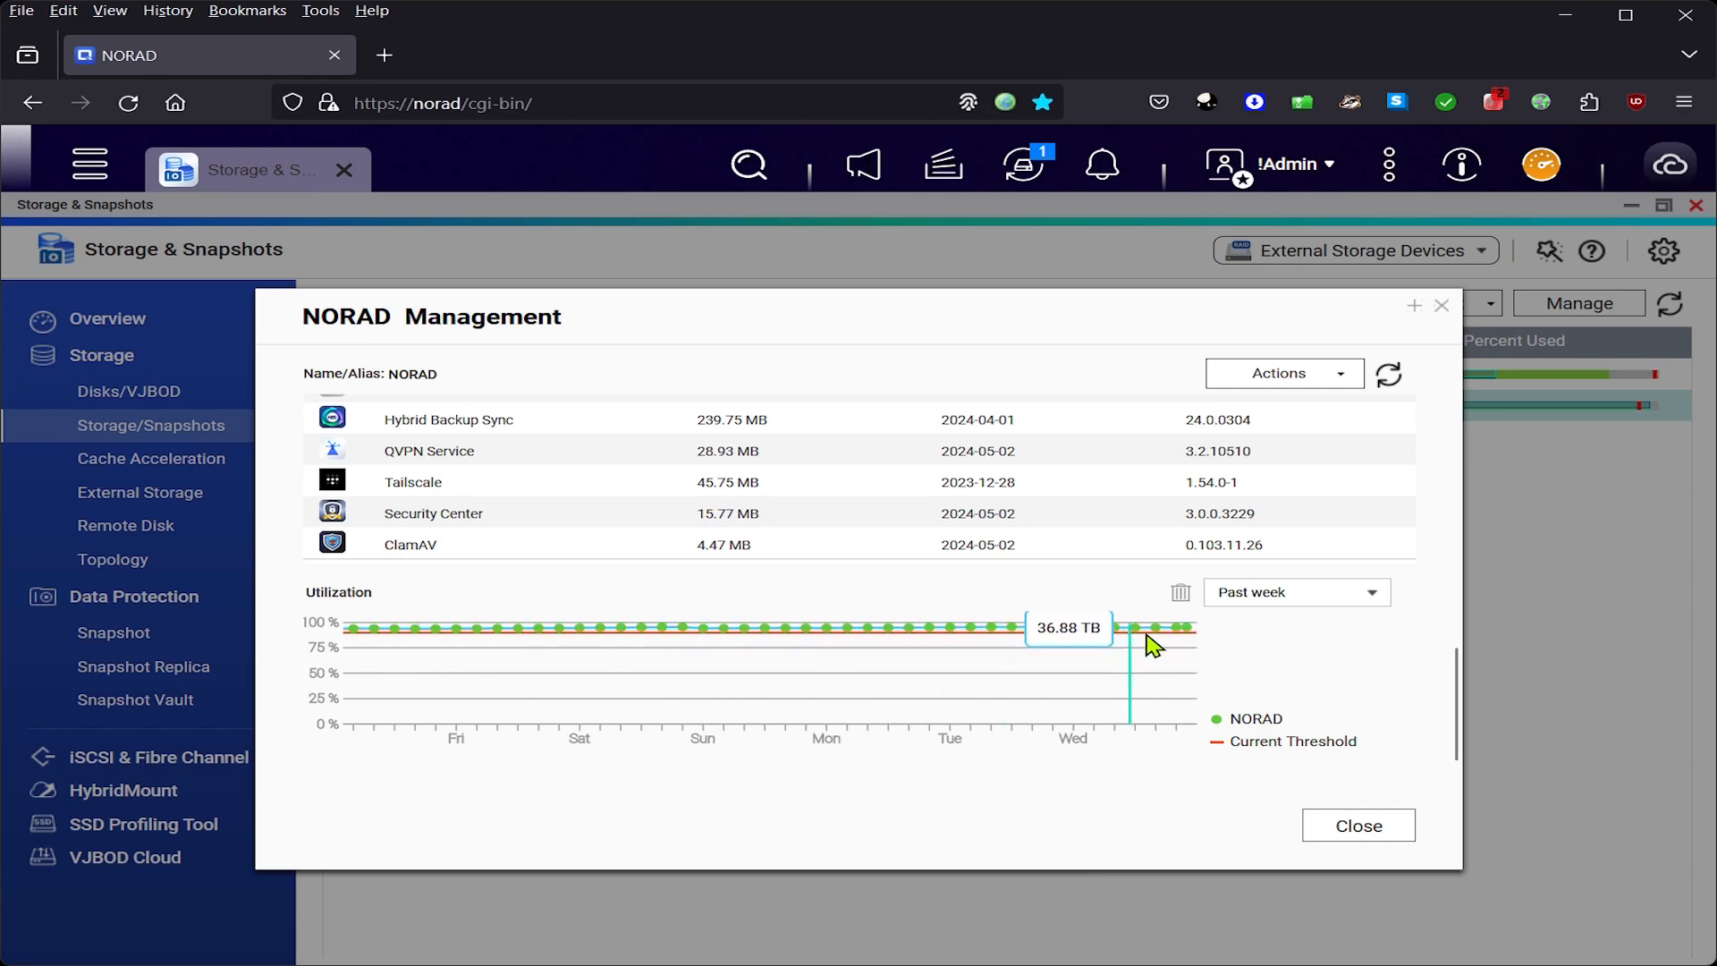
- Set NORAD's utilization chart range to Past year
{"action": "left_click", "coordinate": [1286, 594]}
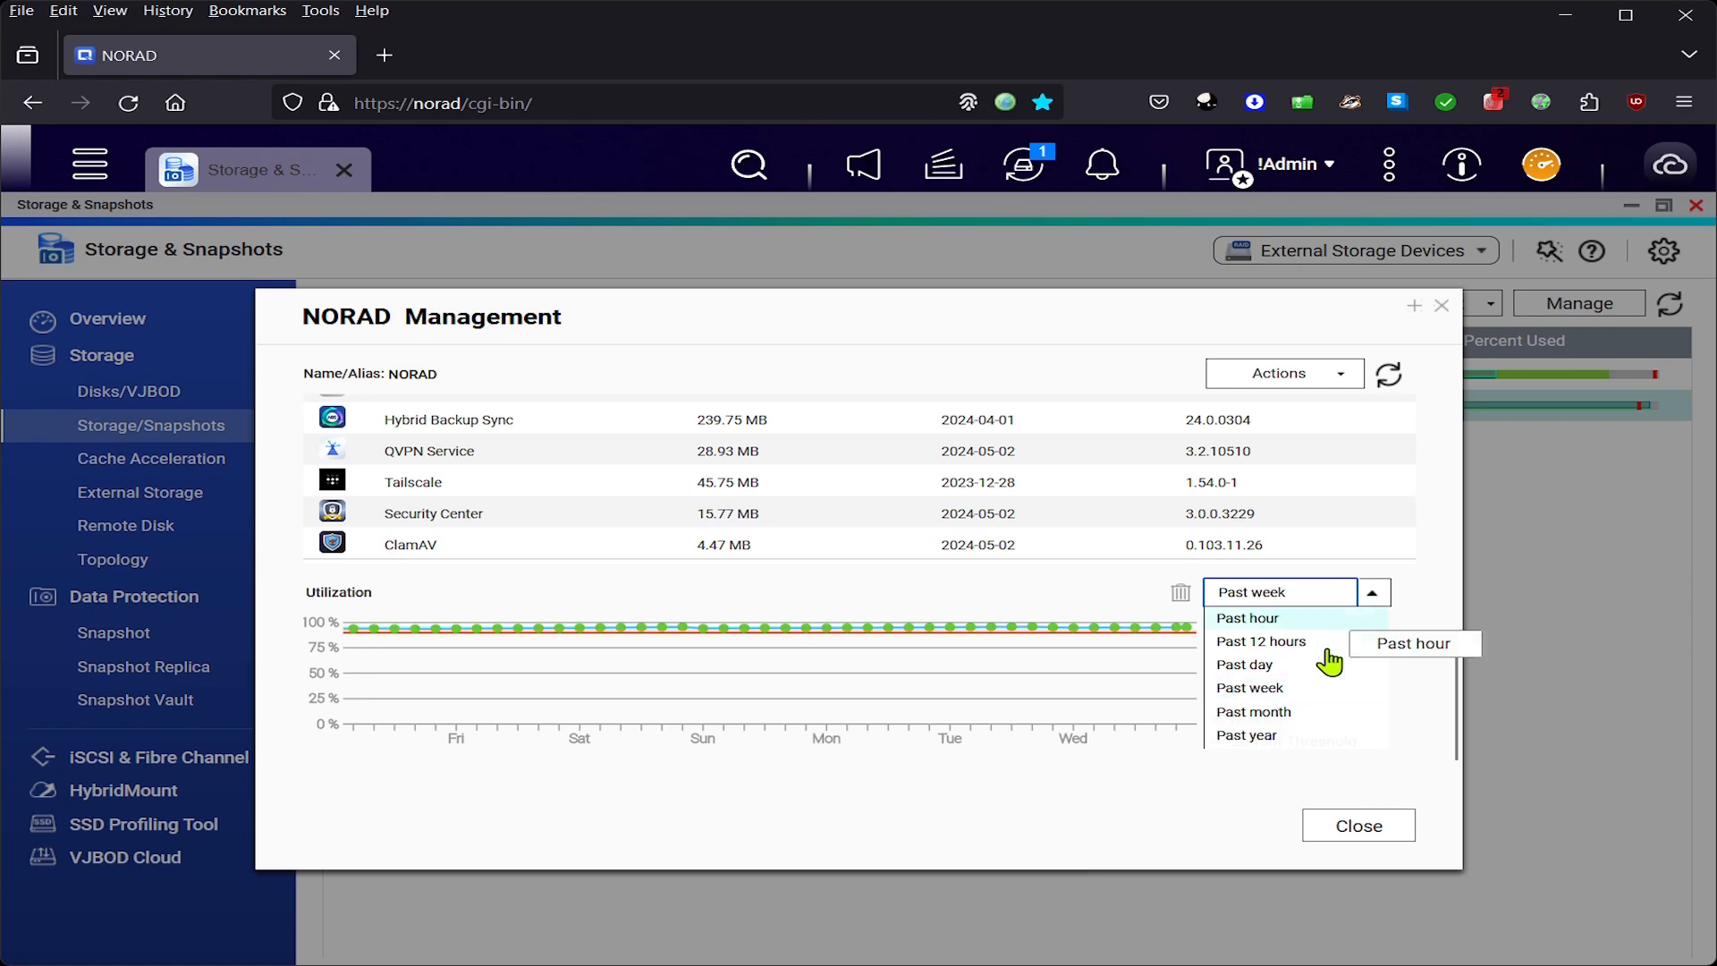
{"action": "left_click", "coordinate": [1275, 737]}
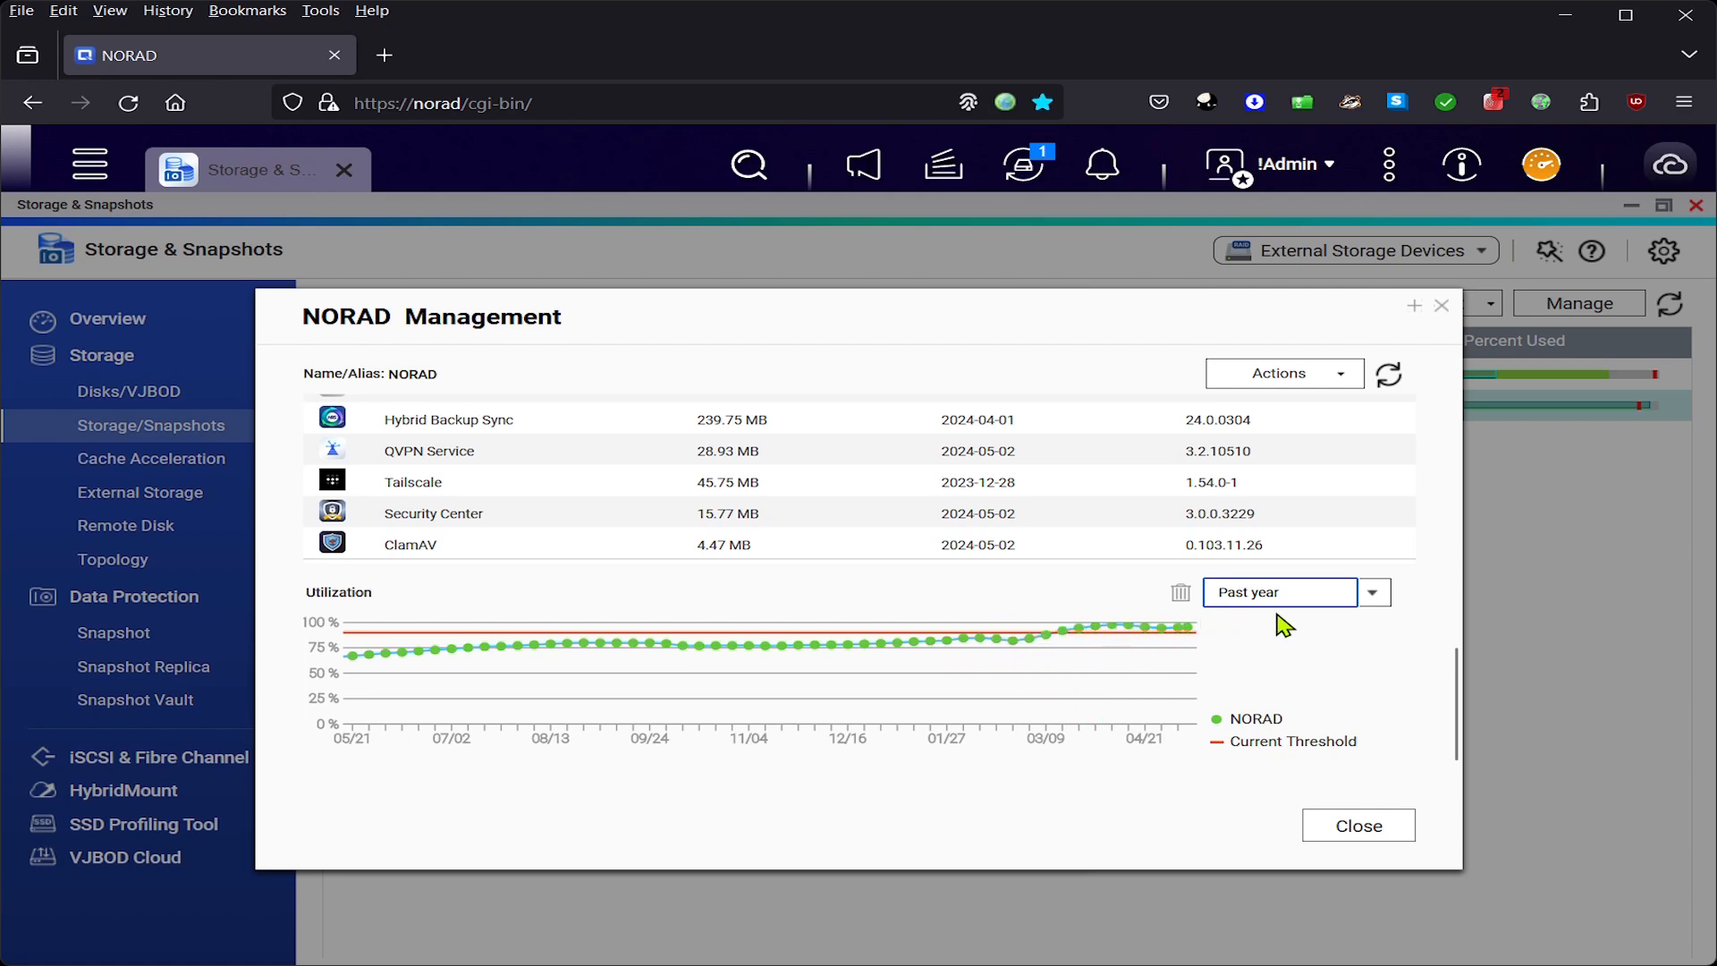
{"action": "left_click", "coordinate": [1373, 594]}
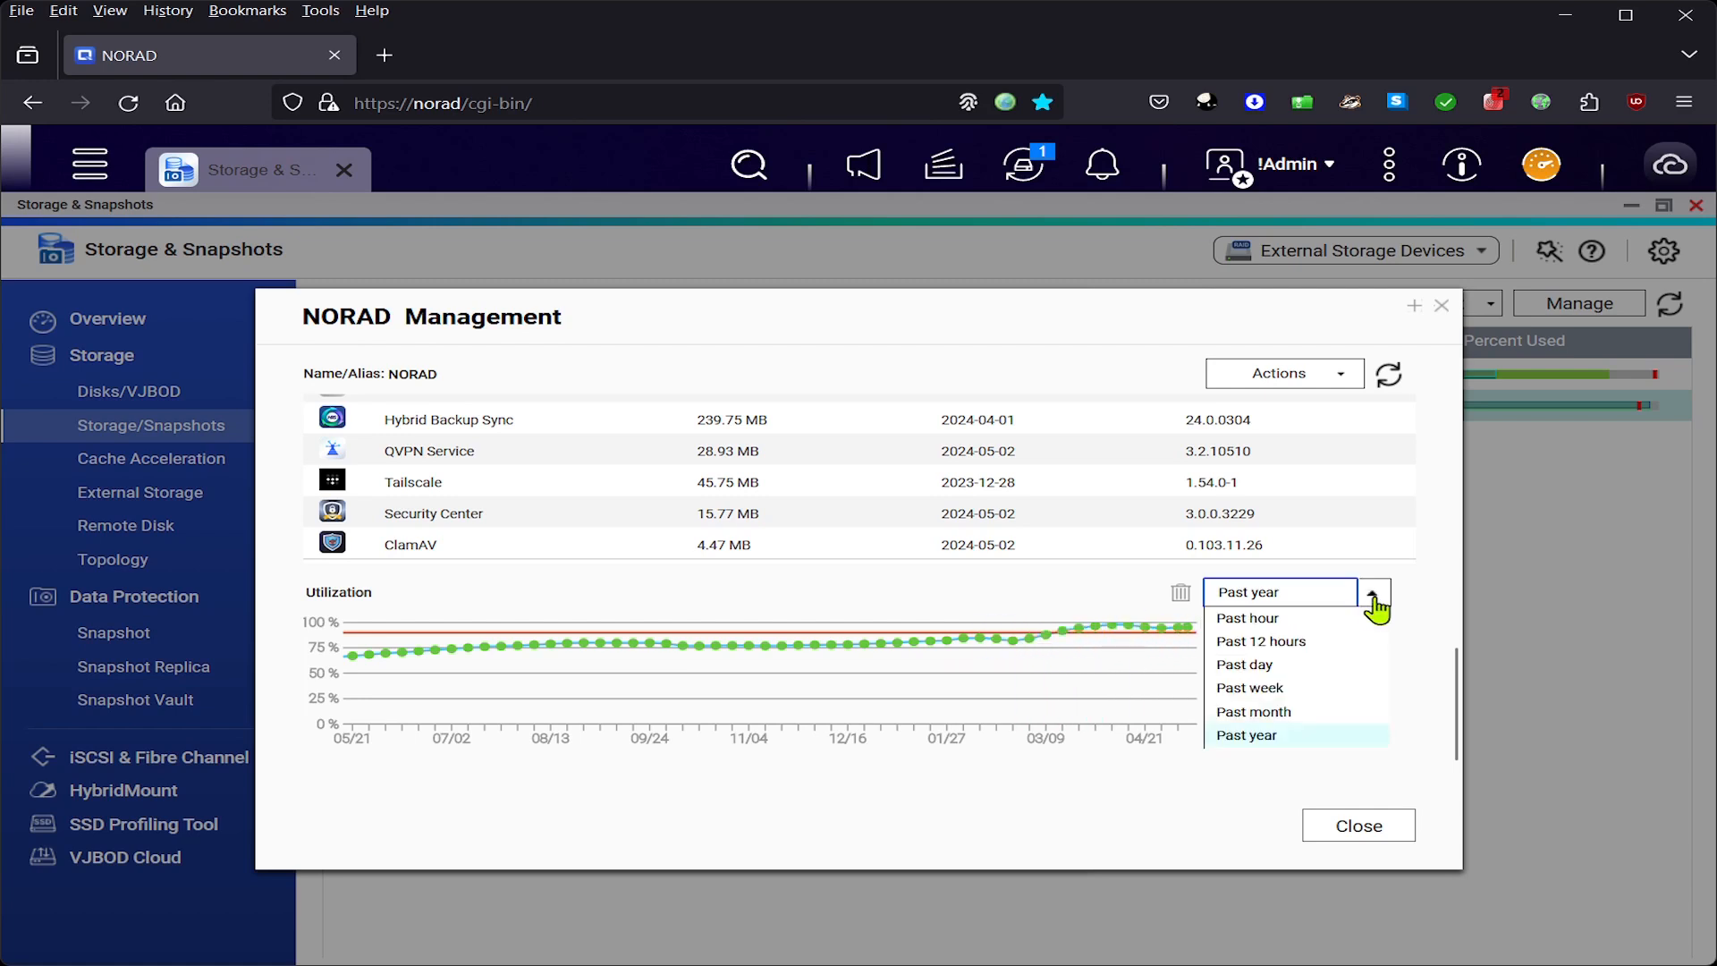
{"action": "left_click", "coordinate": [1259, 739]}
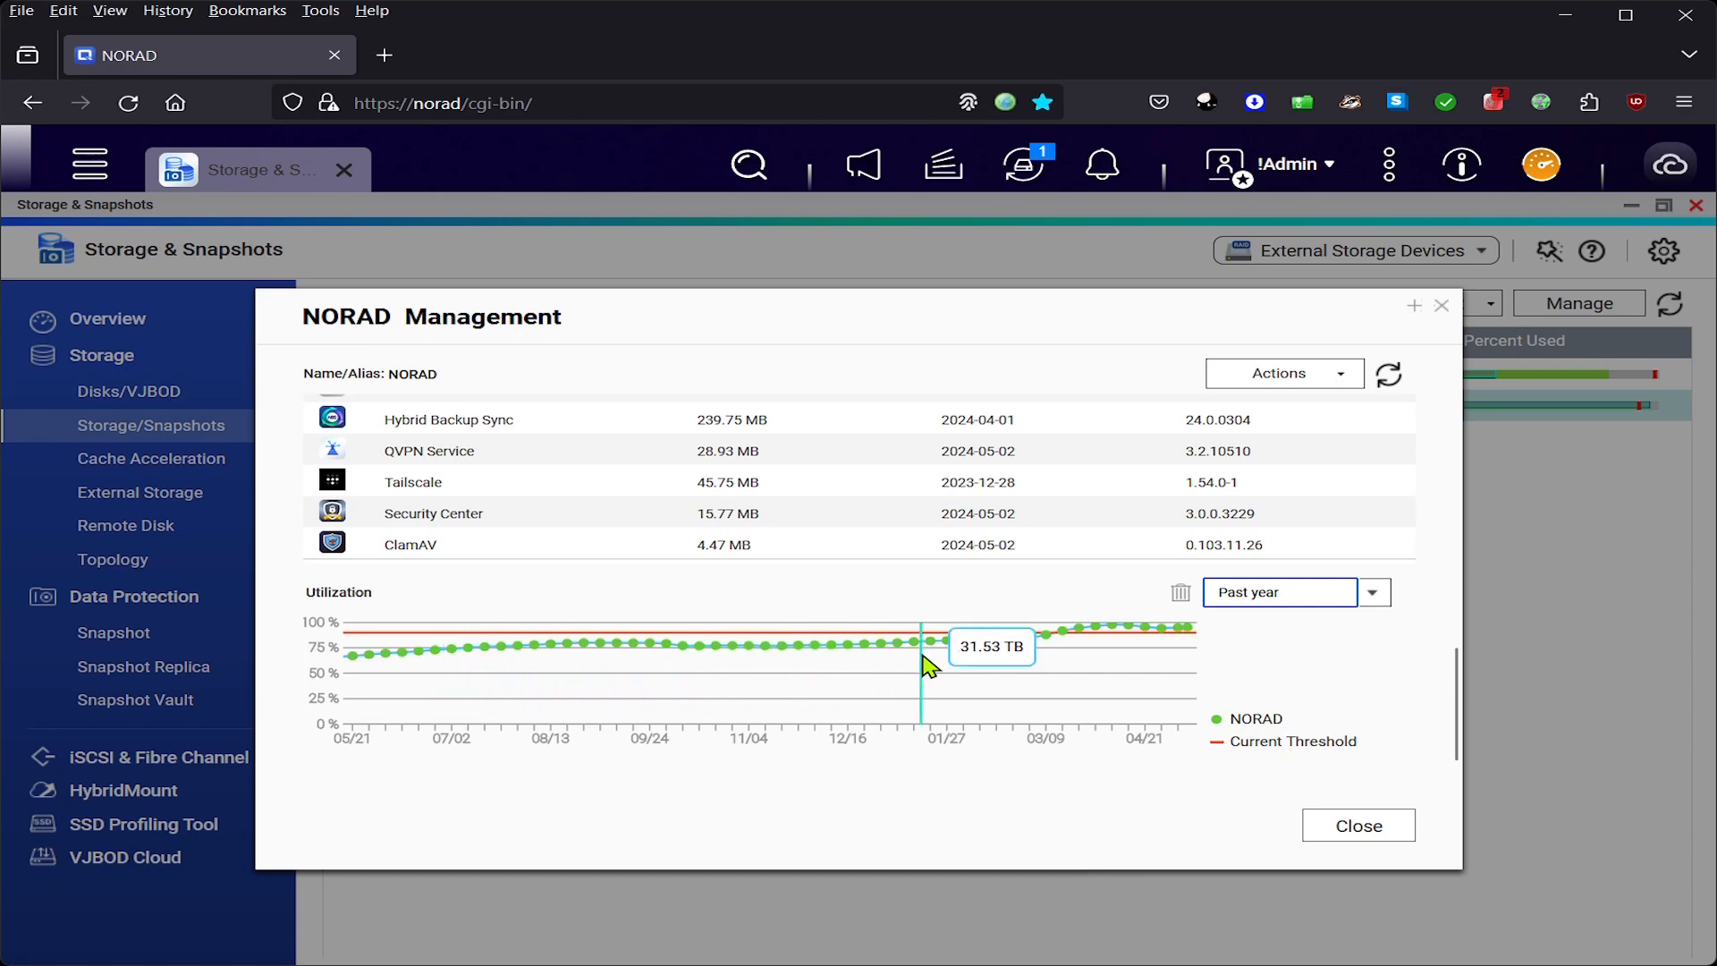
{"action": "scroll", "coordinate": [1227, 685], "scroll_direction": "up", "scroll_amount": 2}
{"action": "scroll", "coordinate": [1227, 685], "scroll_direction": "up", "scroll_amount": 5}
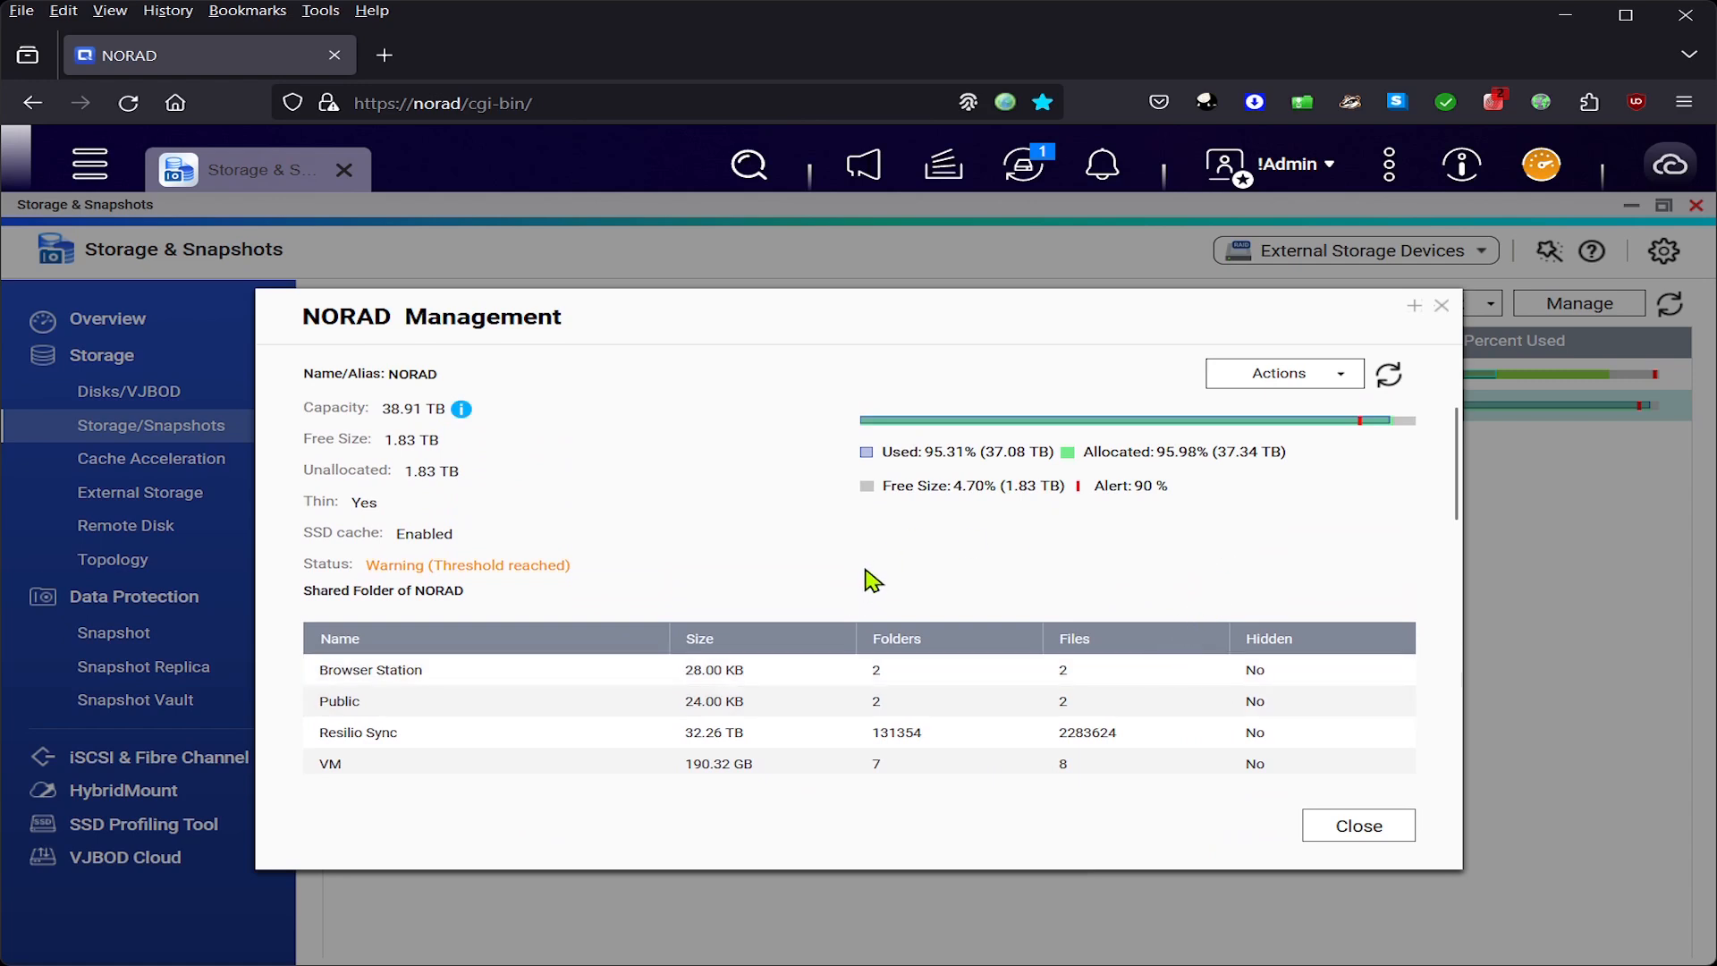
{"action": "left_click", "coordinate": [1322, 379]}
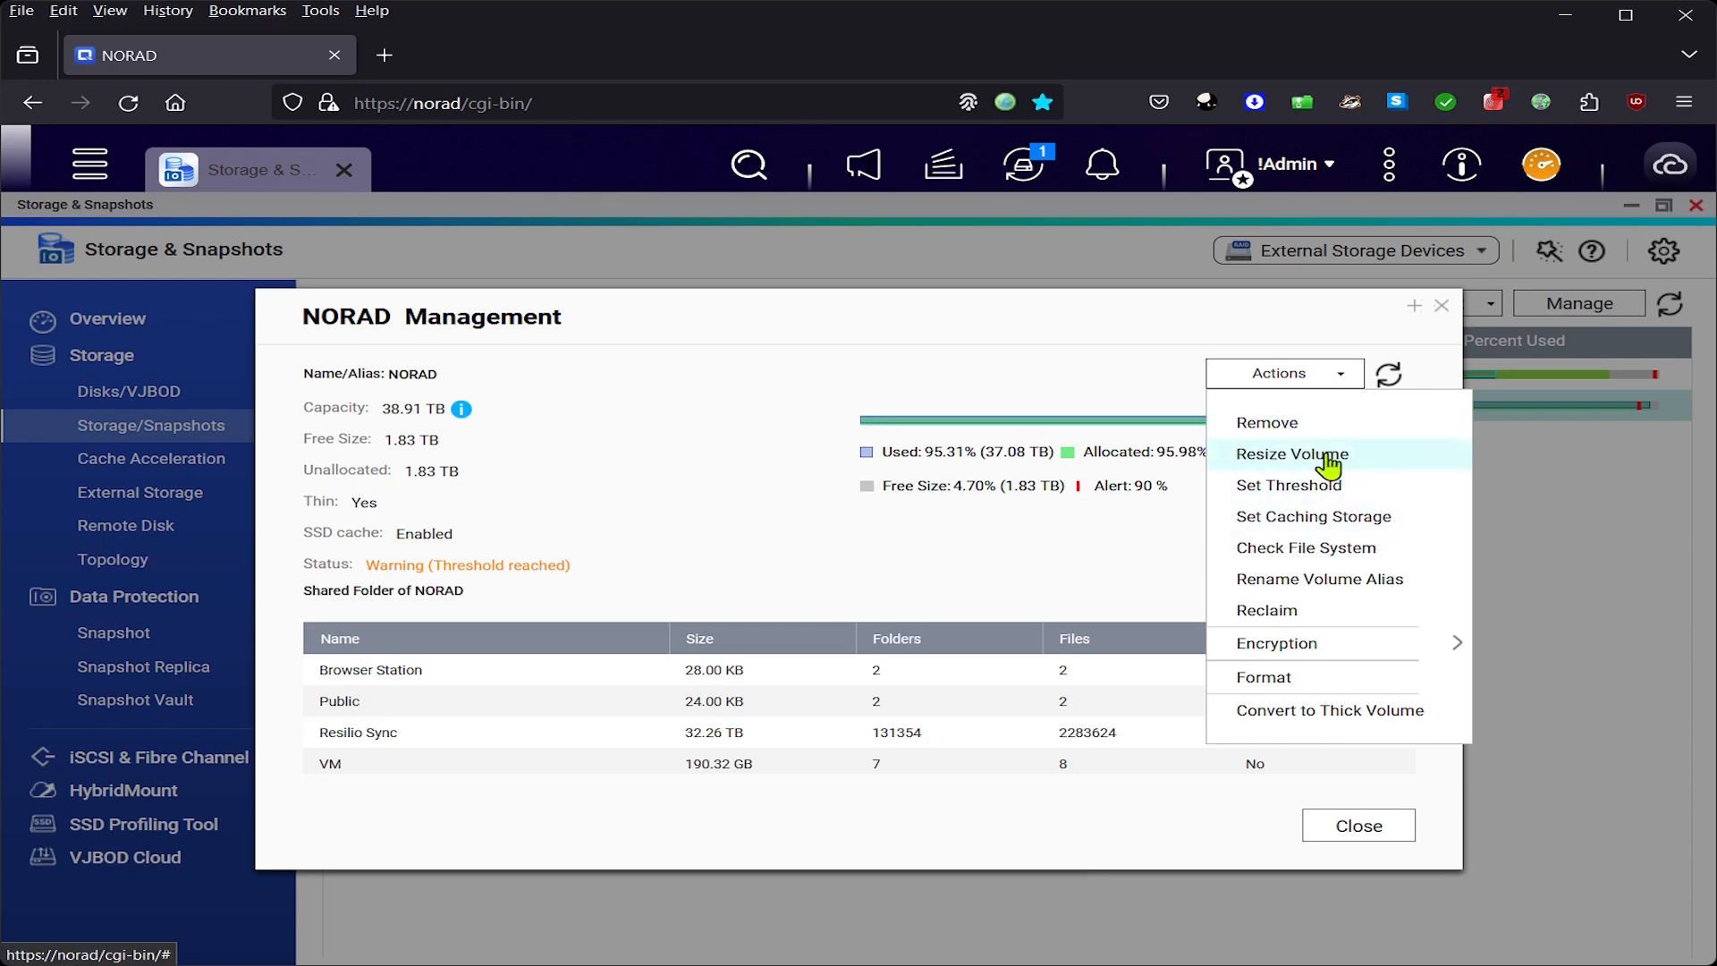
- Resize NORAD to a new capacity of 50 TB and apply the change
{"action": "left_click", "coordinate": [1372, 459]}
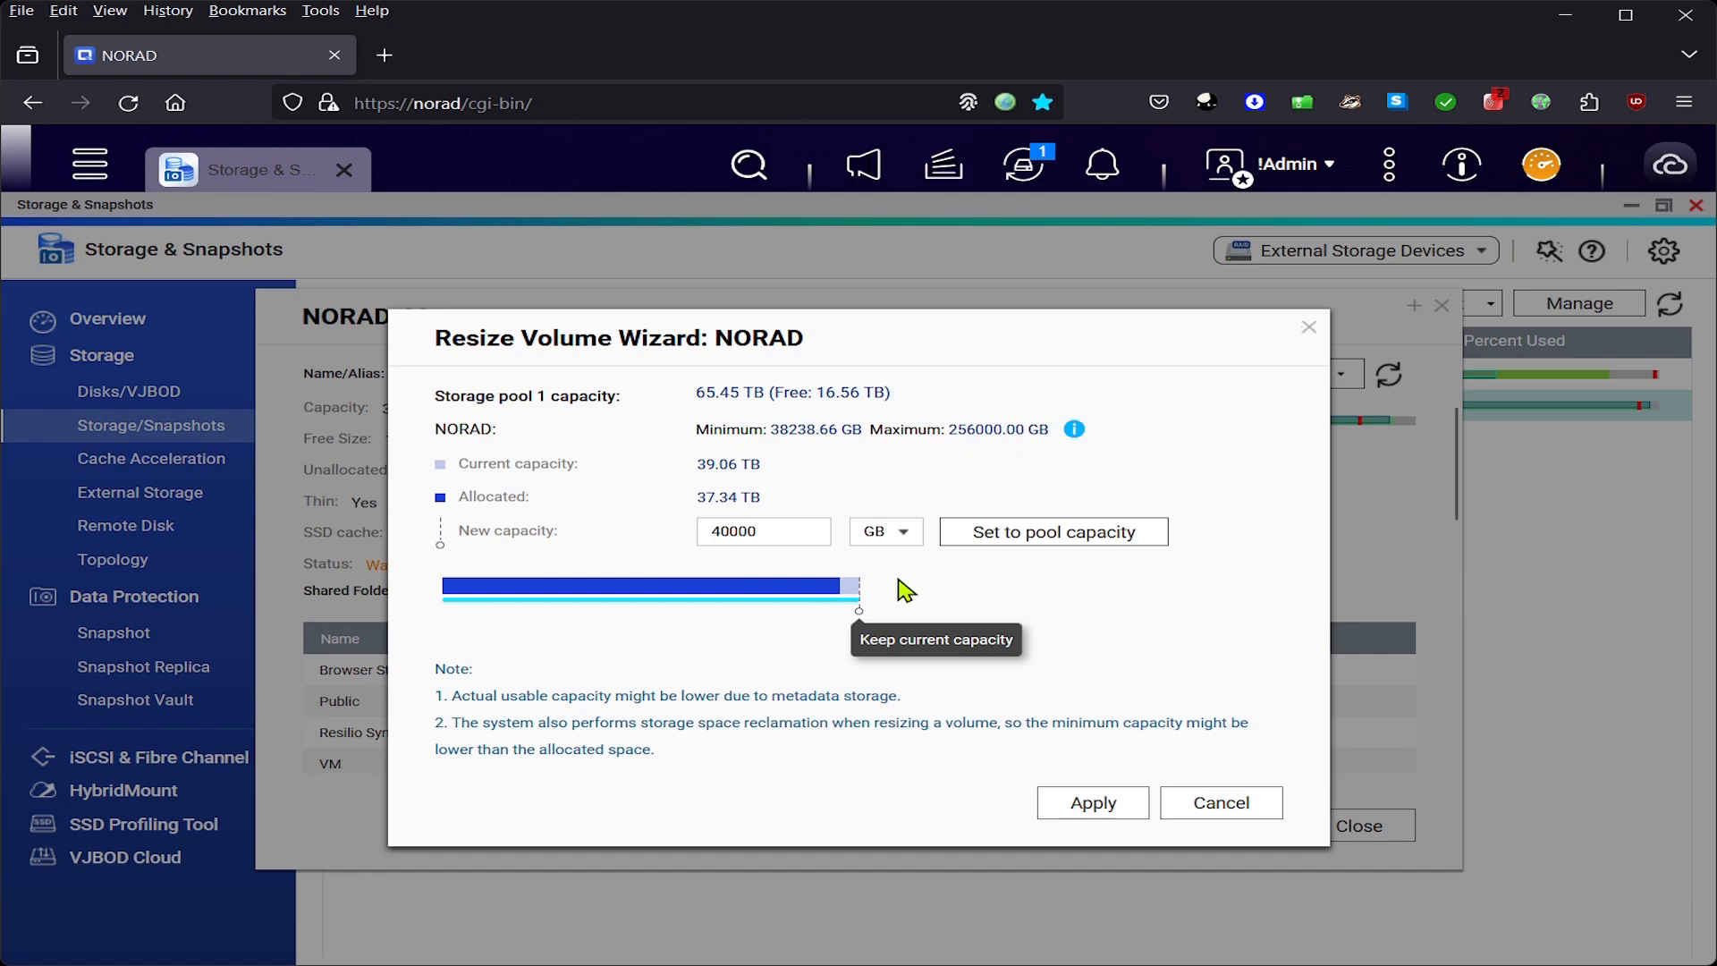
{"action": "left_click", "coordinate": [723, 534]}
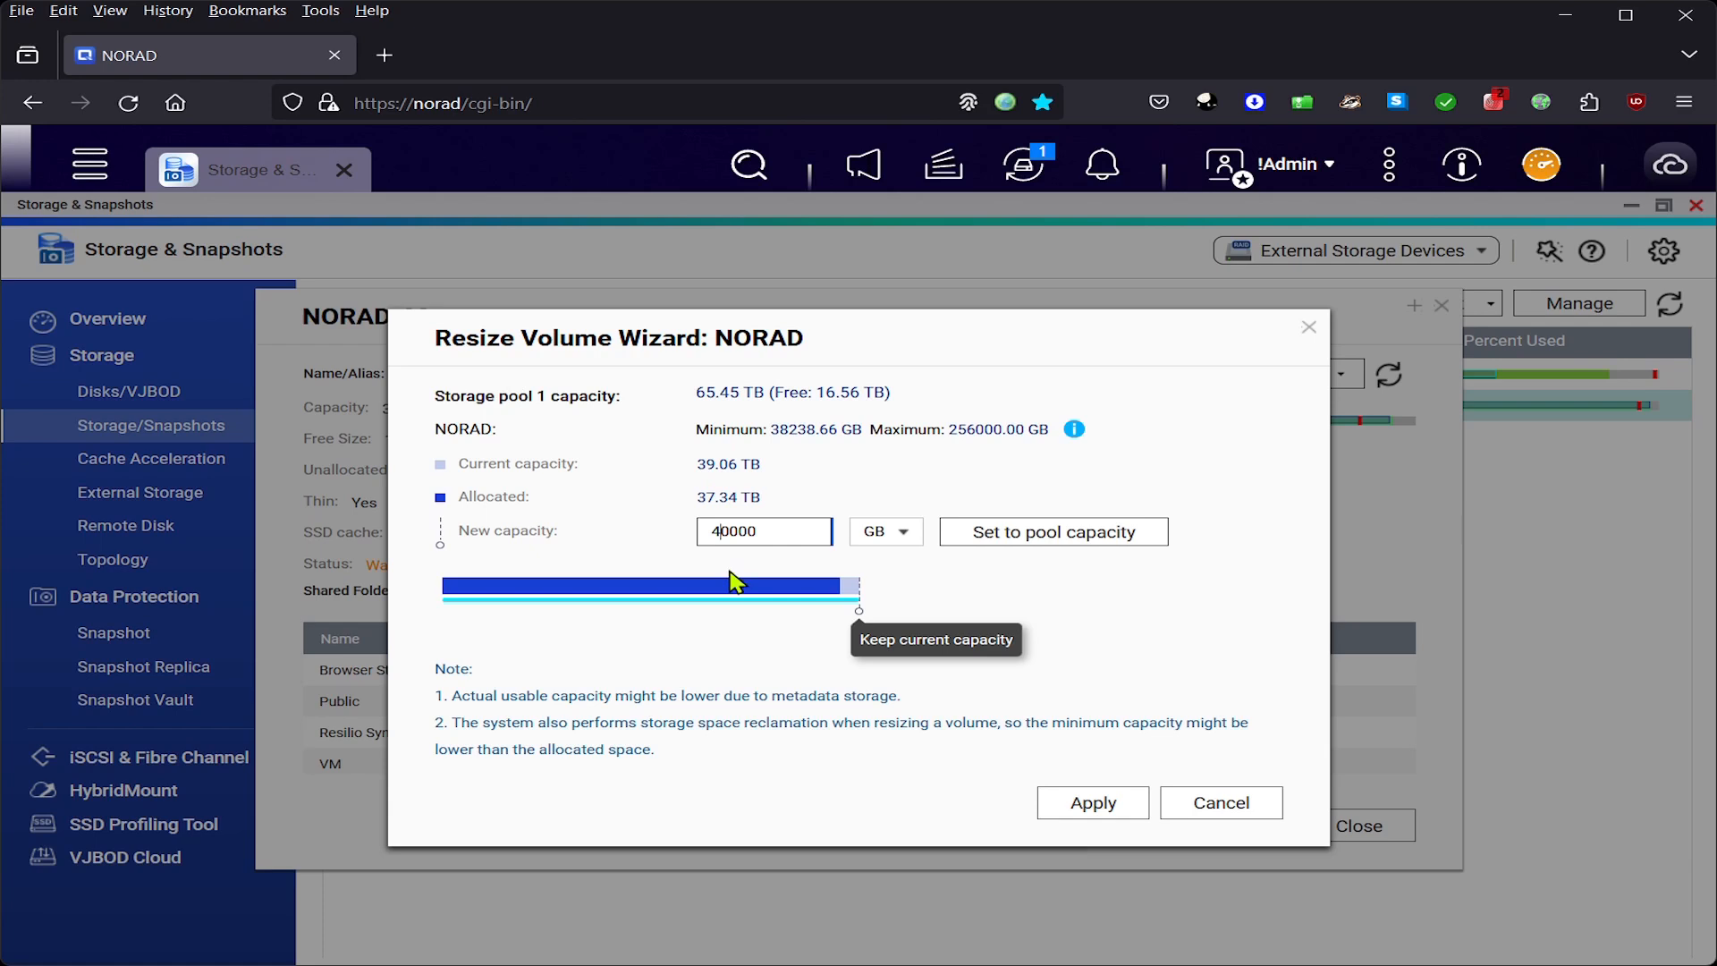
{"action": "left_click", "coordinate": [993, 536]}
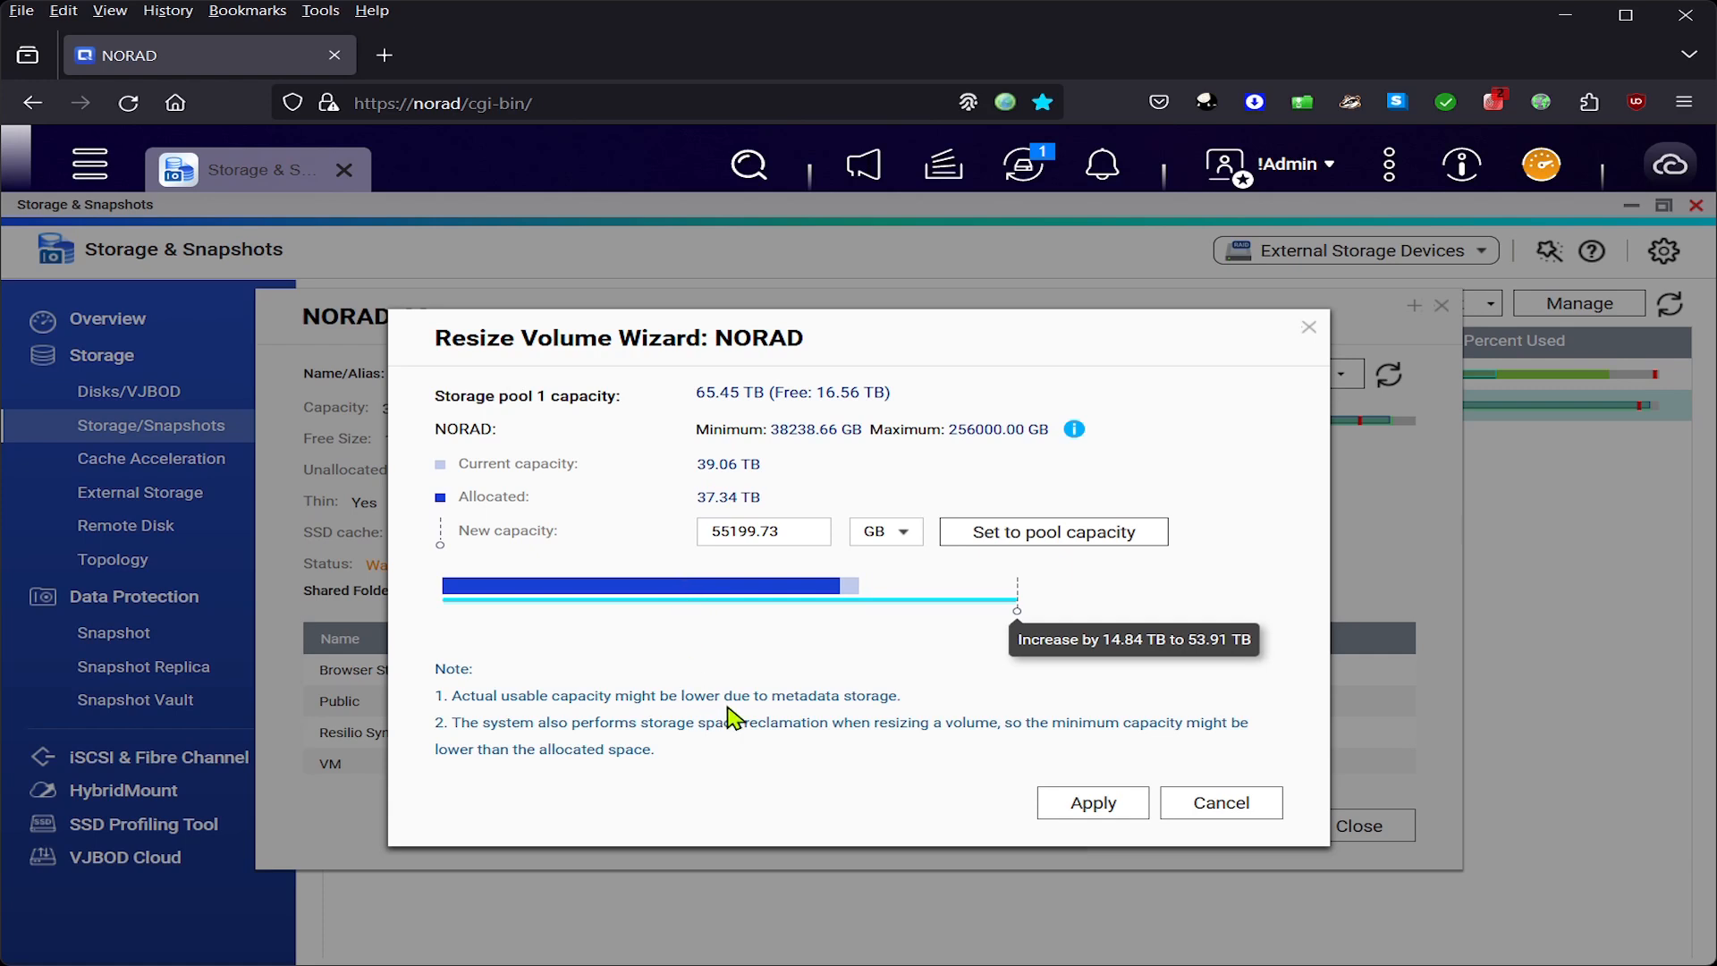
{"action": "left_click", "coordinate": [732, 533]}
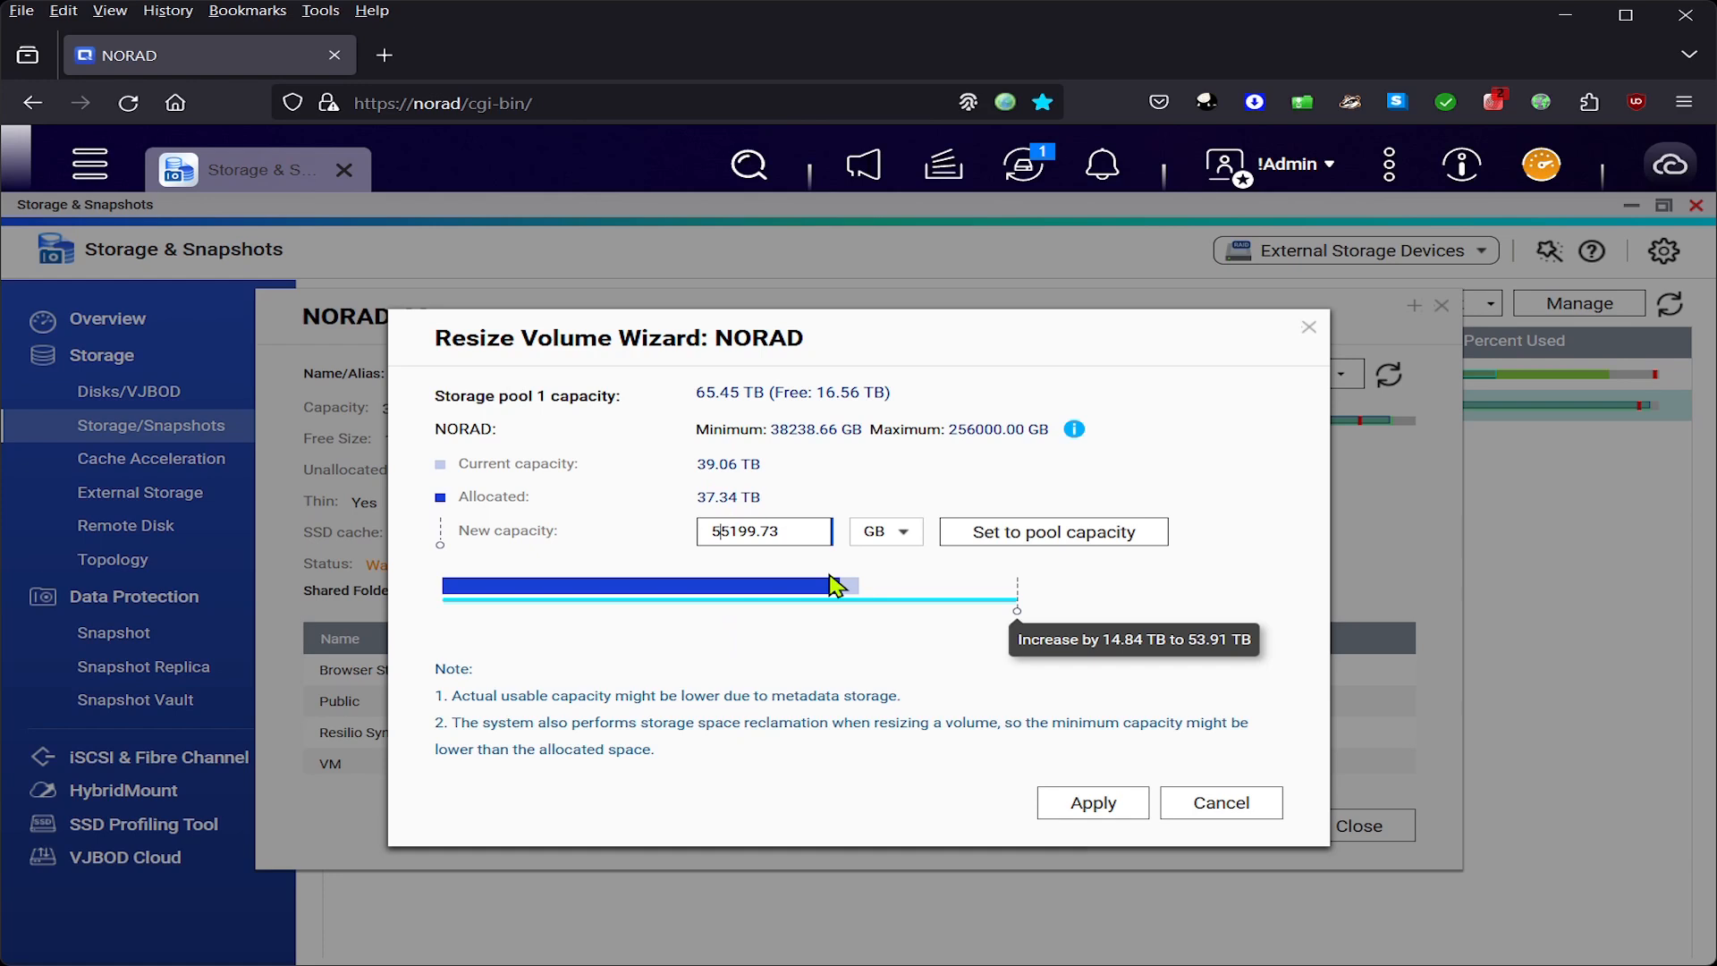
{"action": "type", "text": "0000"}
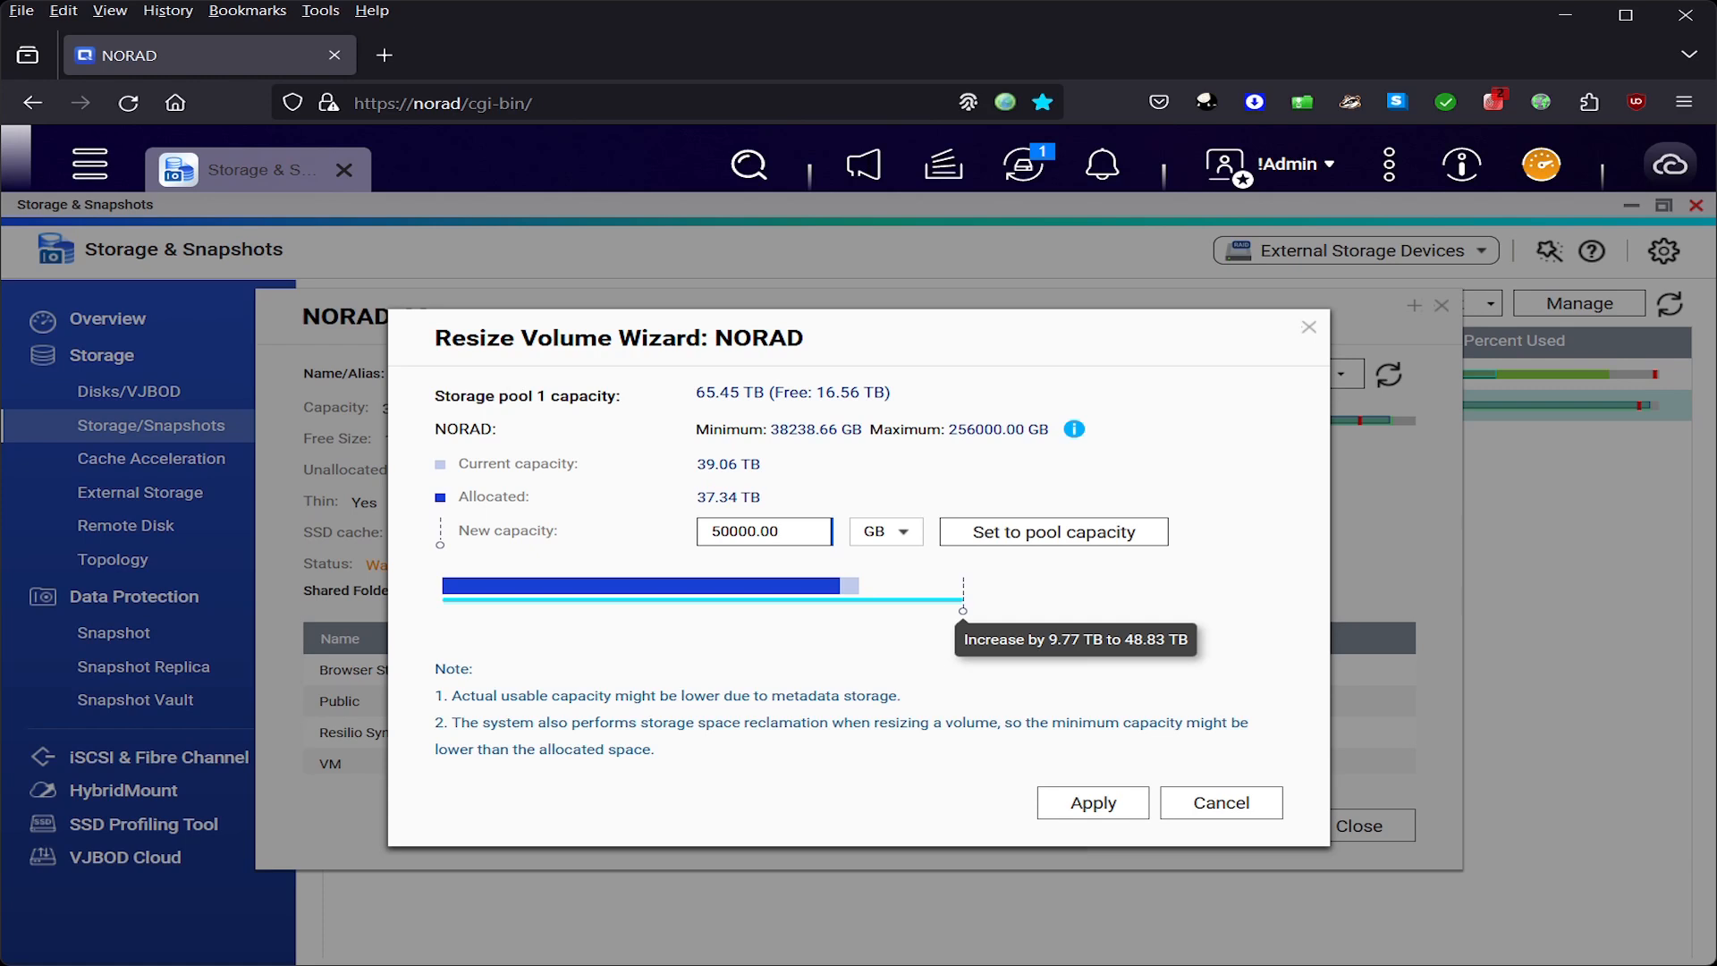
{"action": "left_click", "coordinate": [726, 532]}
{"action": "left_click", "coordinate": [906, 535]}
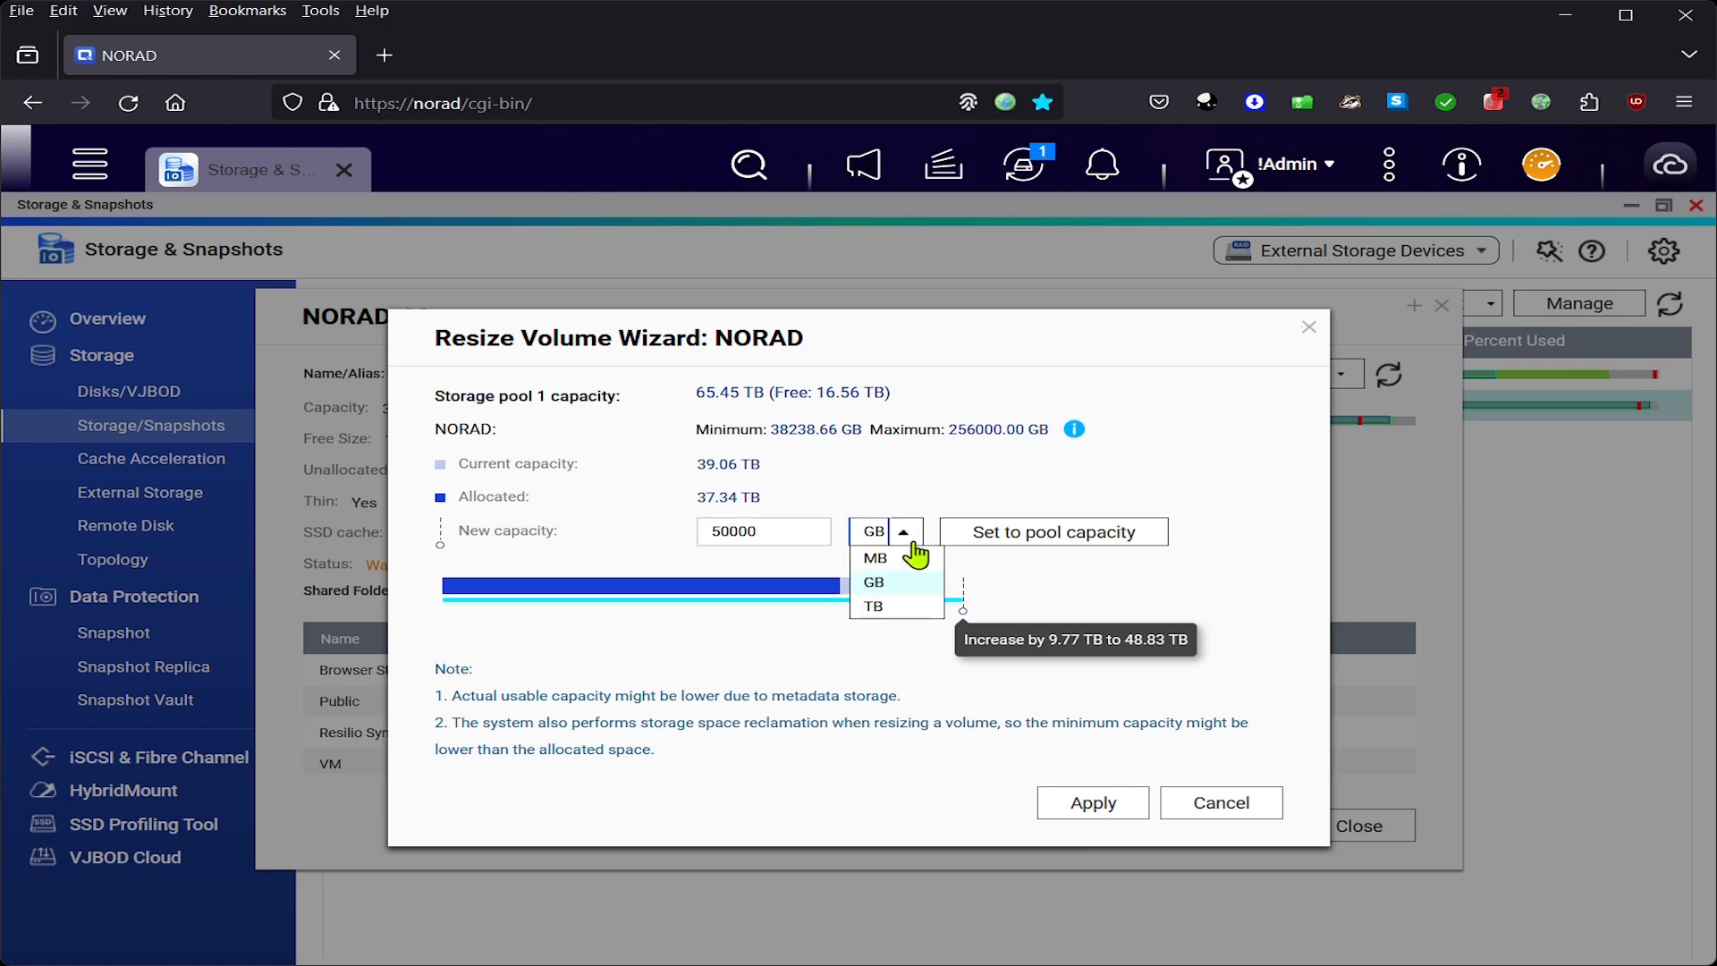
{"action": "left_click", "coordinate": [885, 601]}
{"action": "left_click_drag", "start_coordinate": [765, 533], "coordinate": [735, 531]}
{"action": "key", "text": "BackSpace"}
{"action": "left_click", "coordinate": [1167, 594]}
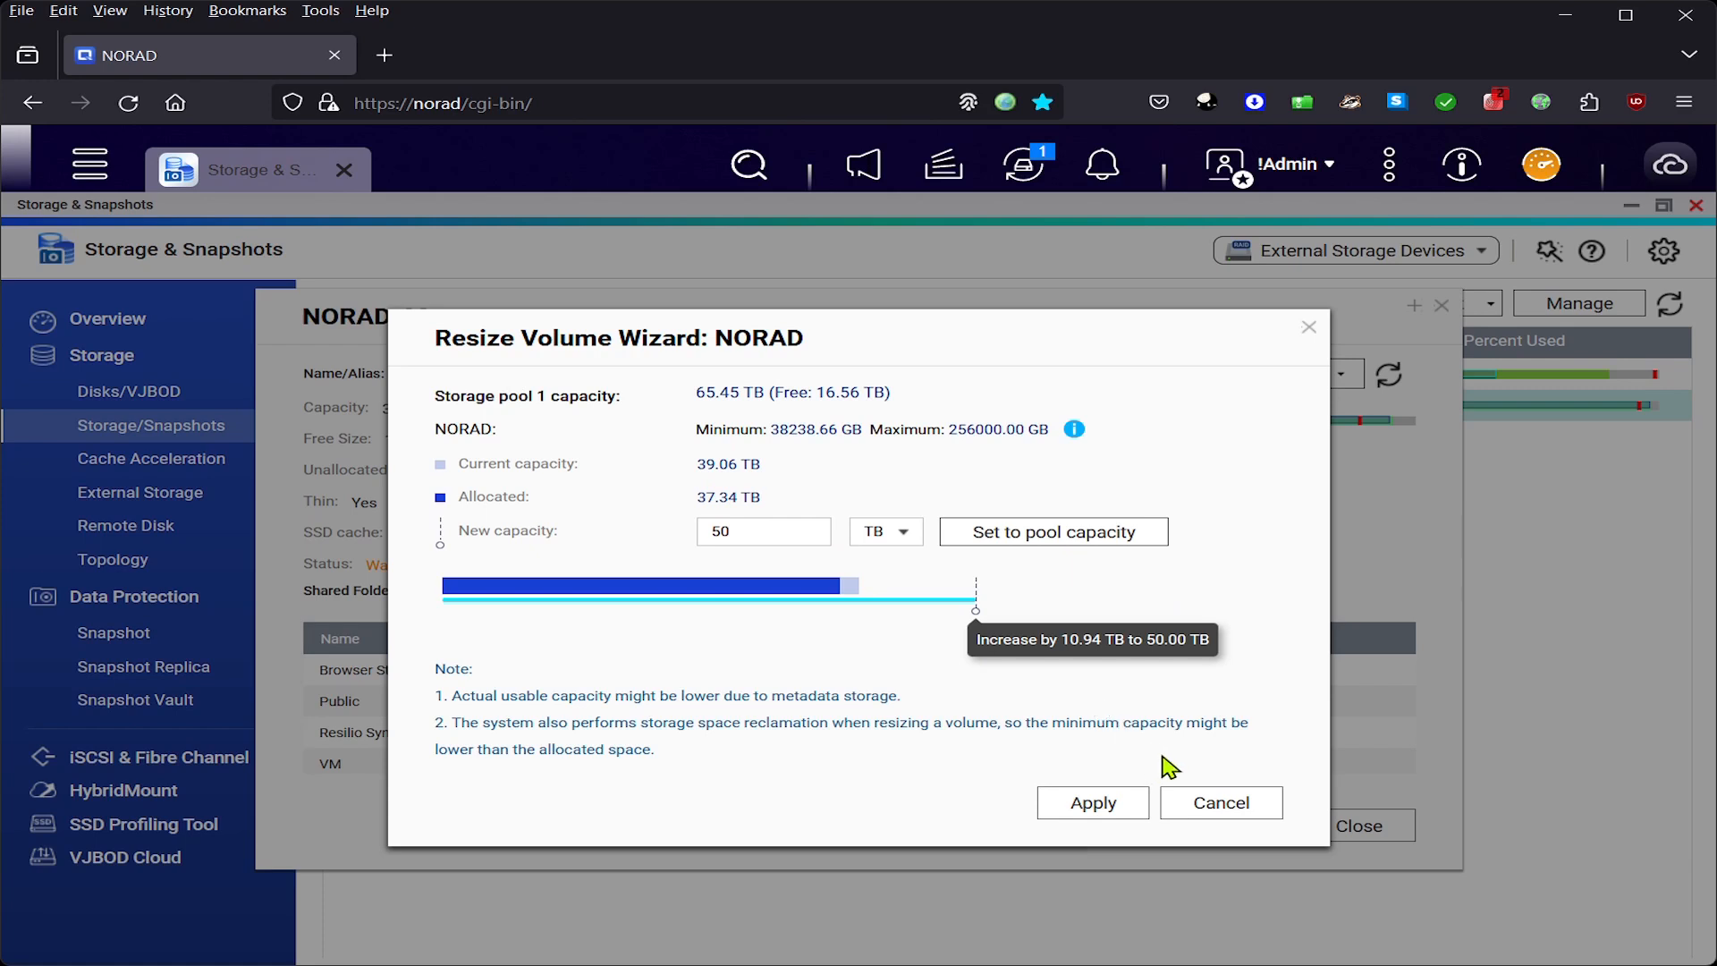
{"action": "left_click", "coordinate": [1099, 805]}
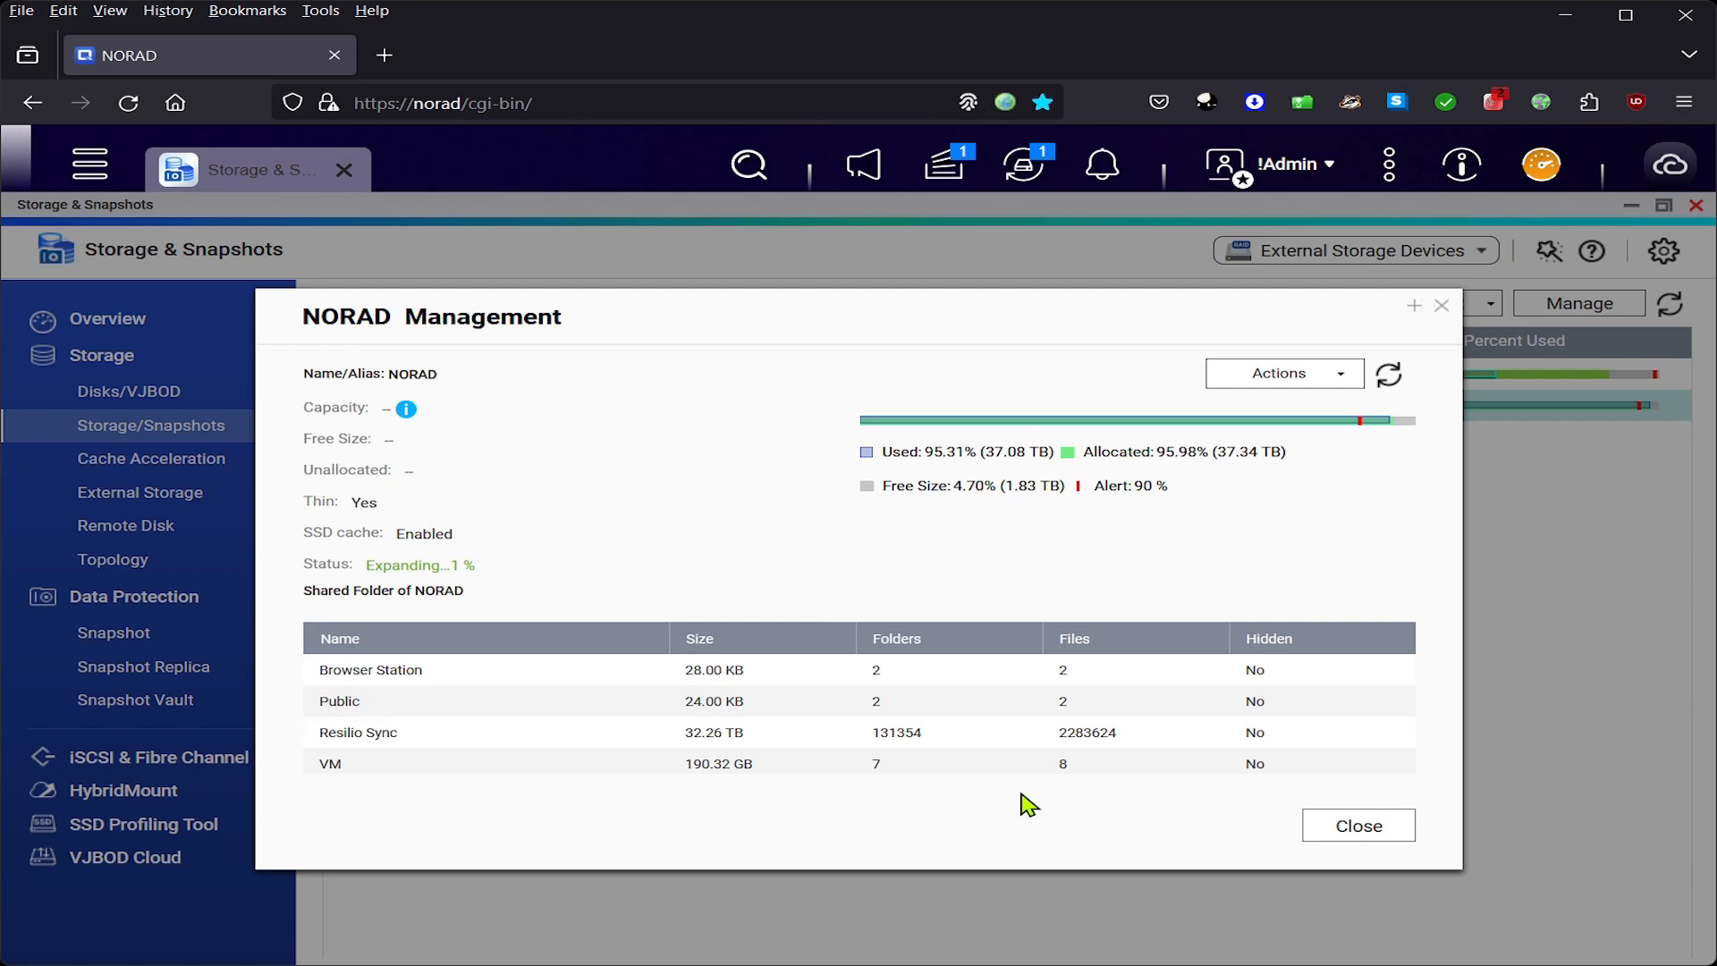
- Close NORAD Management, open File Station, and expand the Snapshot folder
{"action": "left_click", "coordinate": [1383, 833]}
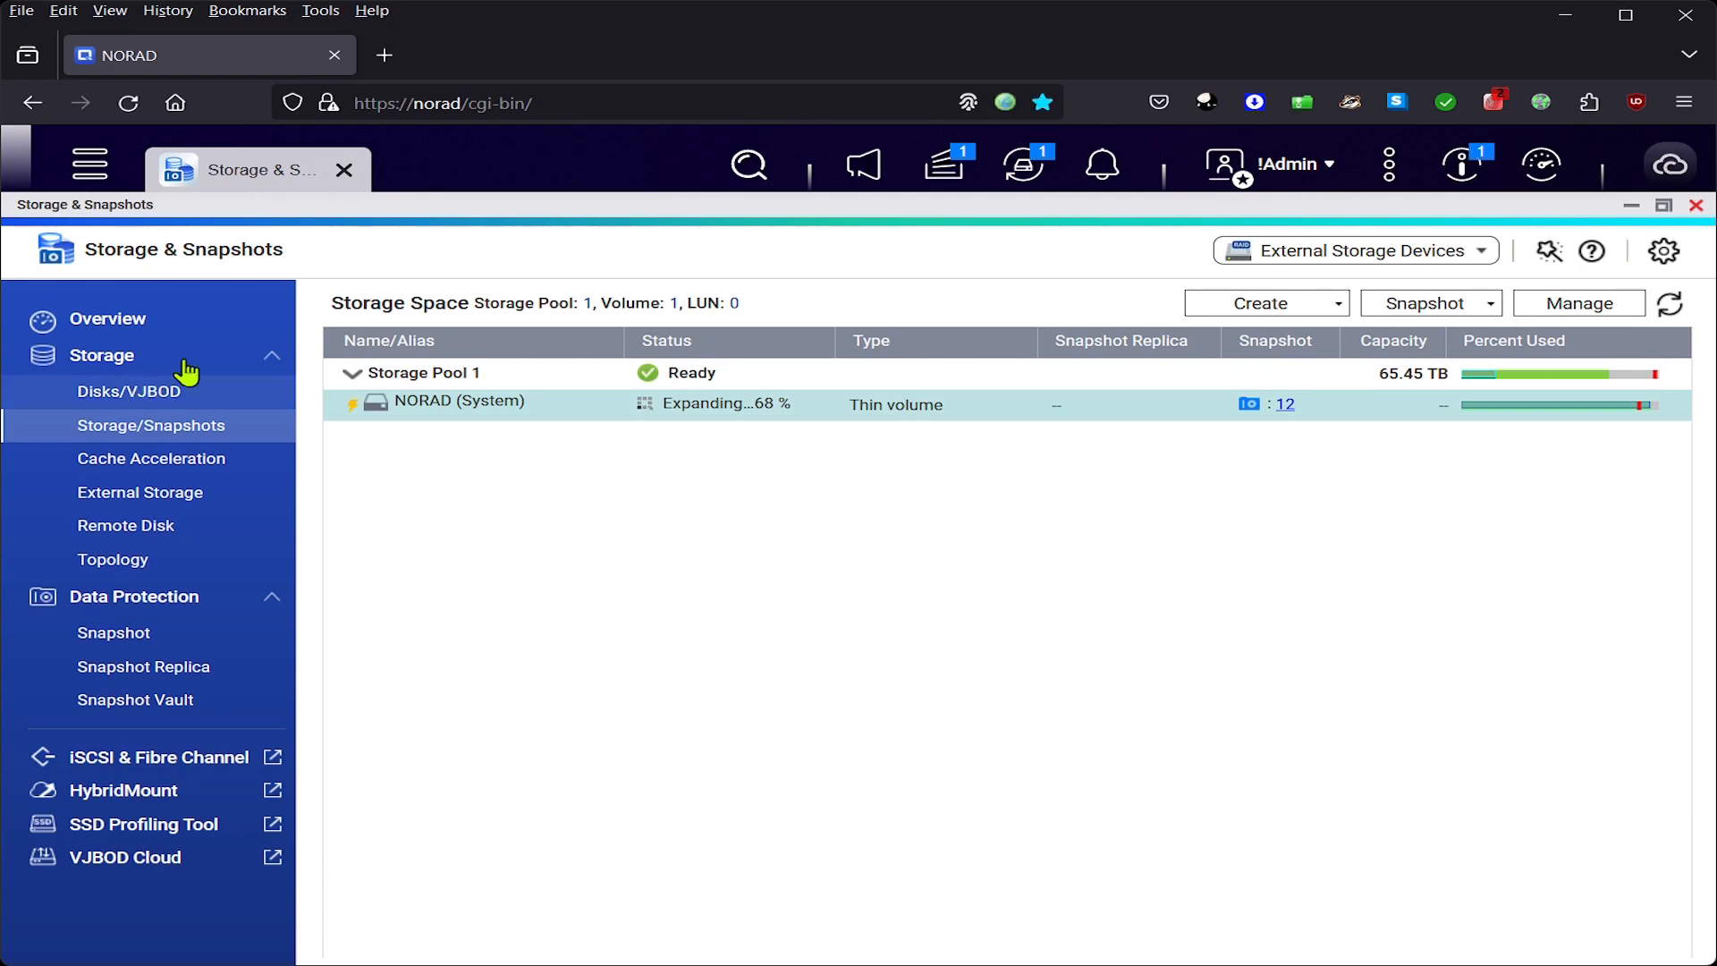
{"action": "left_click", "coordinate": [90, 163]}
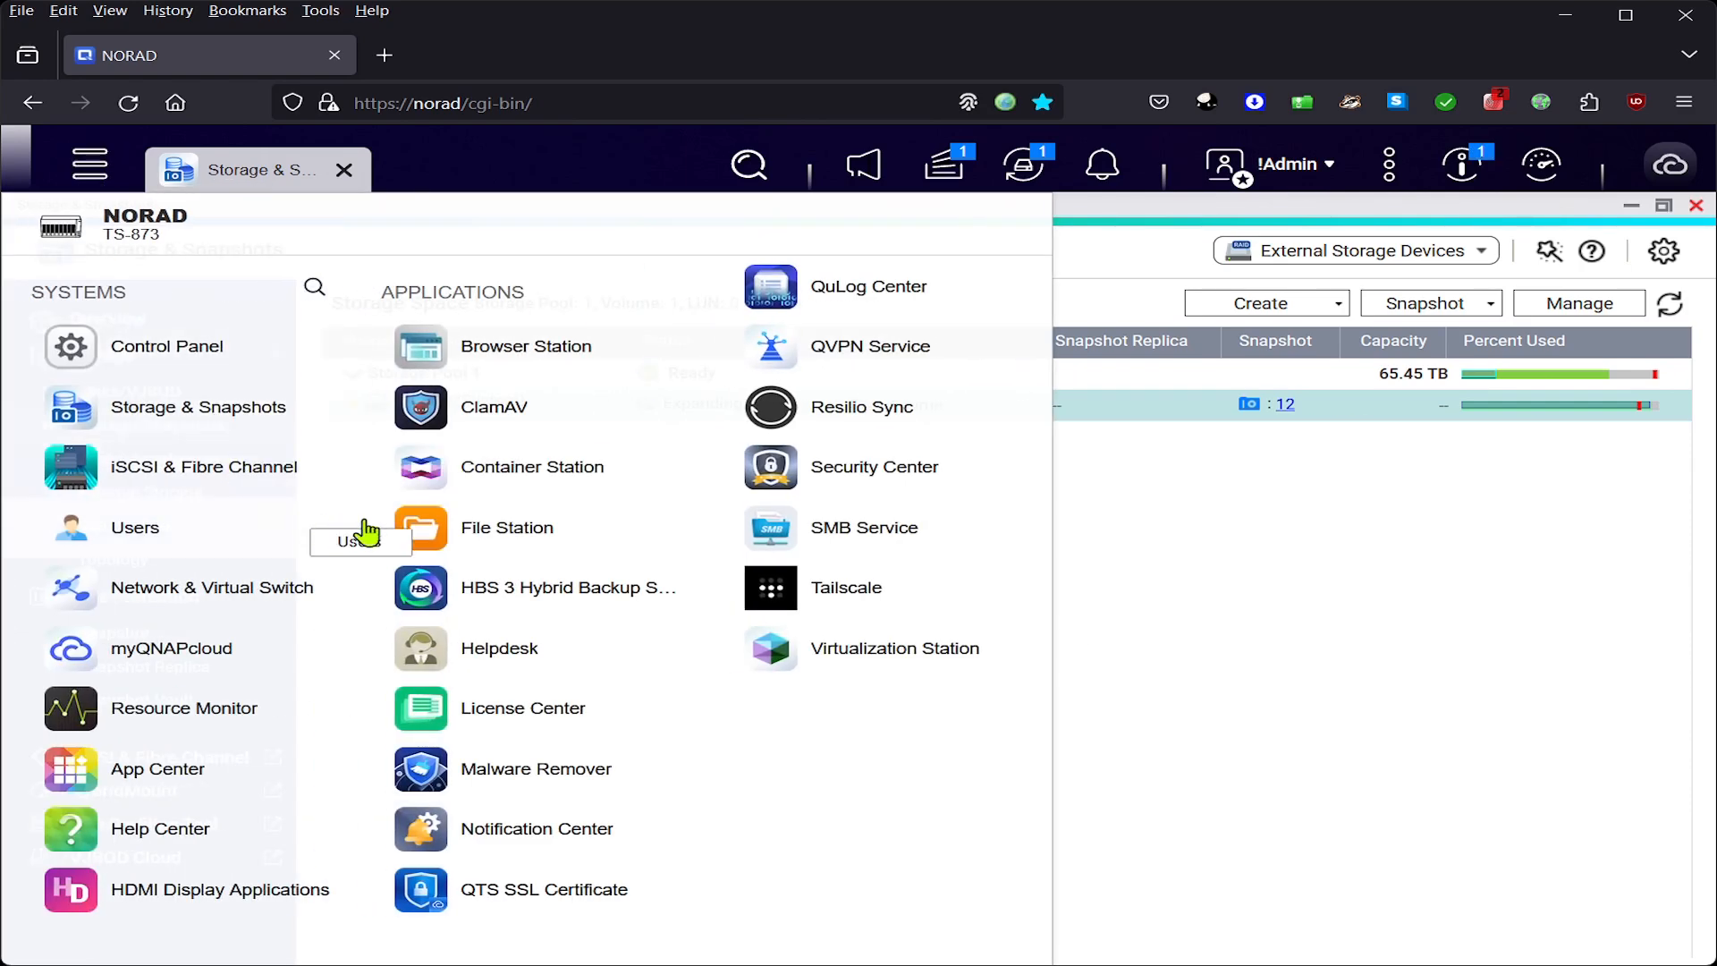
{"action": "left_click", "coordinate": [412, 530]}
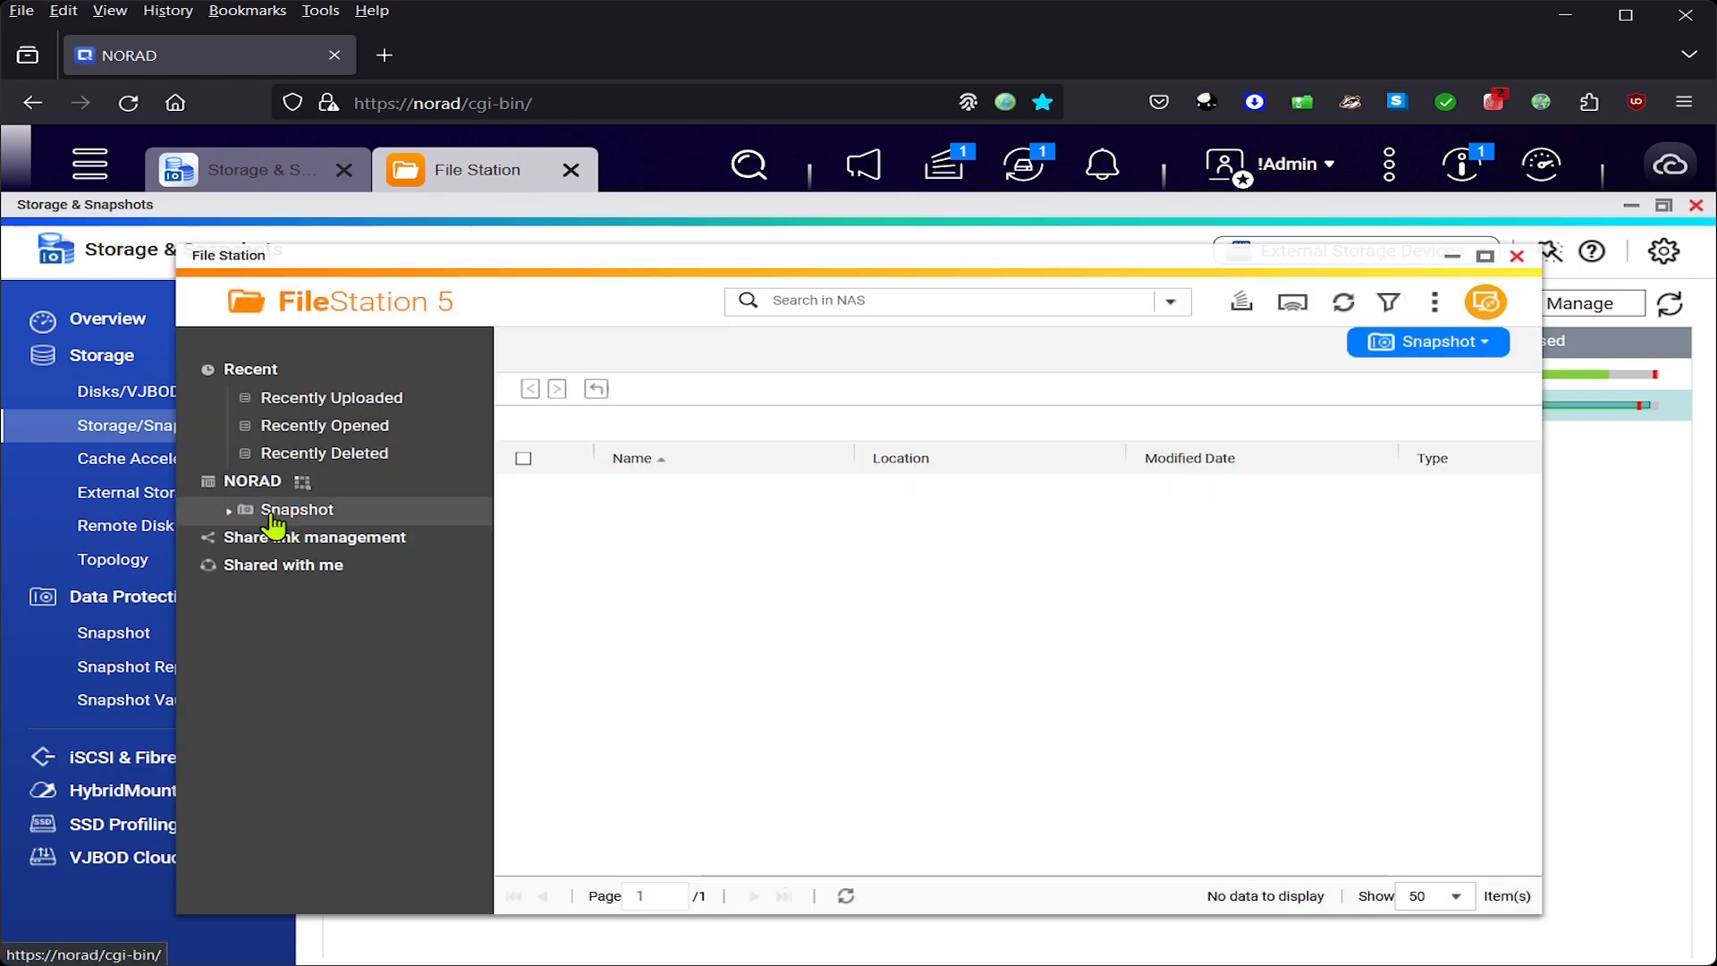
{"action": "left_click_drag", "start_coordinate": [378, 255], "coordinate": [583, 272]}
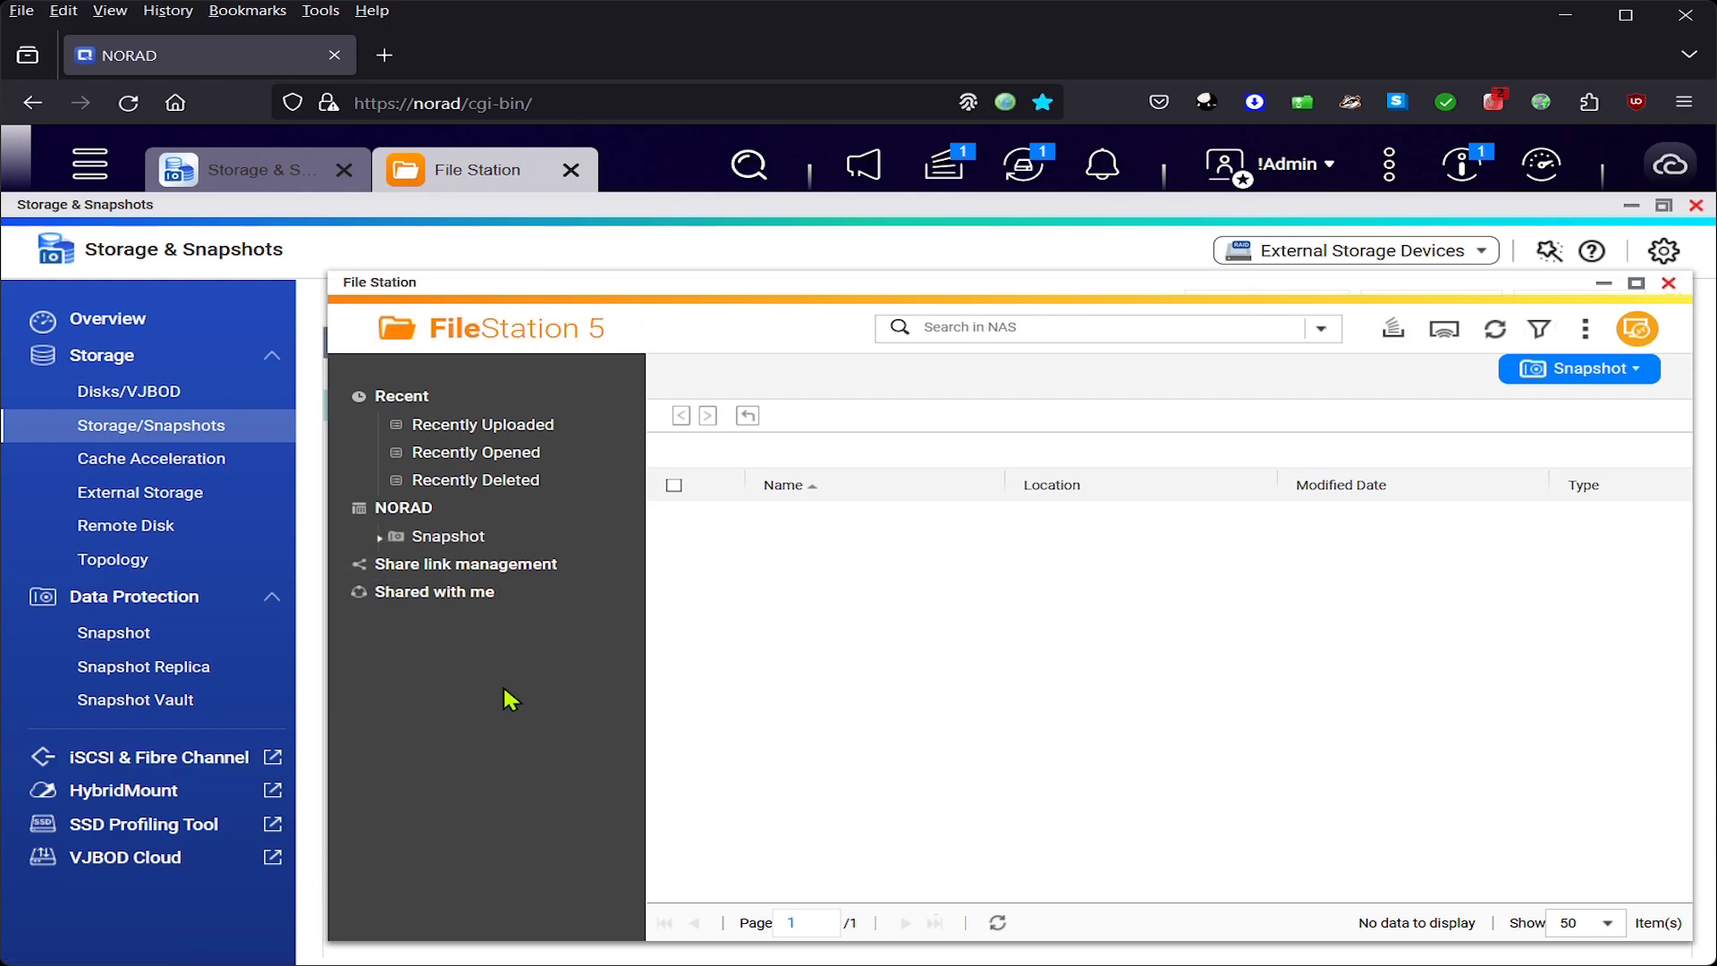
{"action": "left_click", "coordinate": [445, 539]}
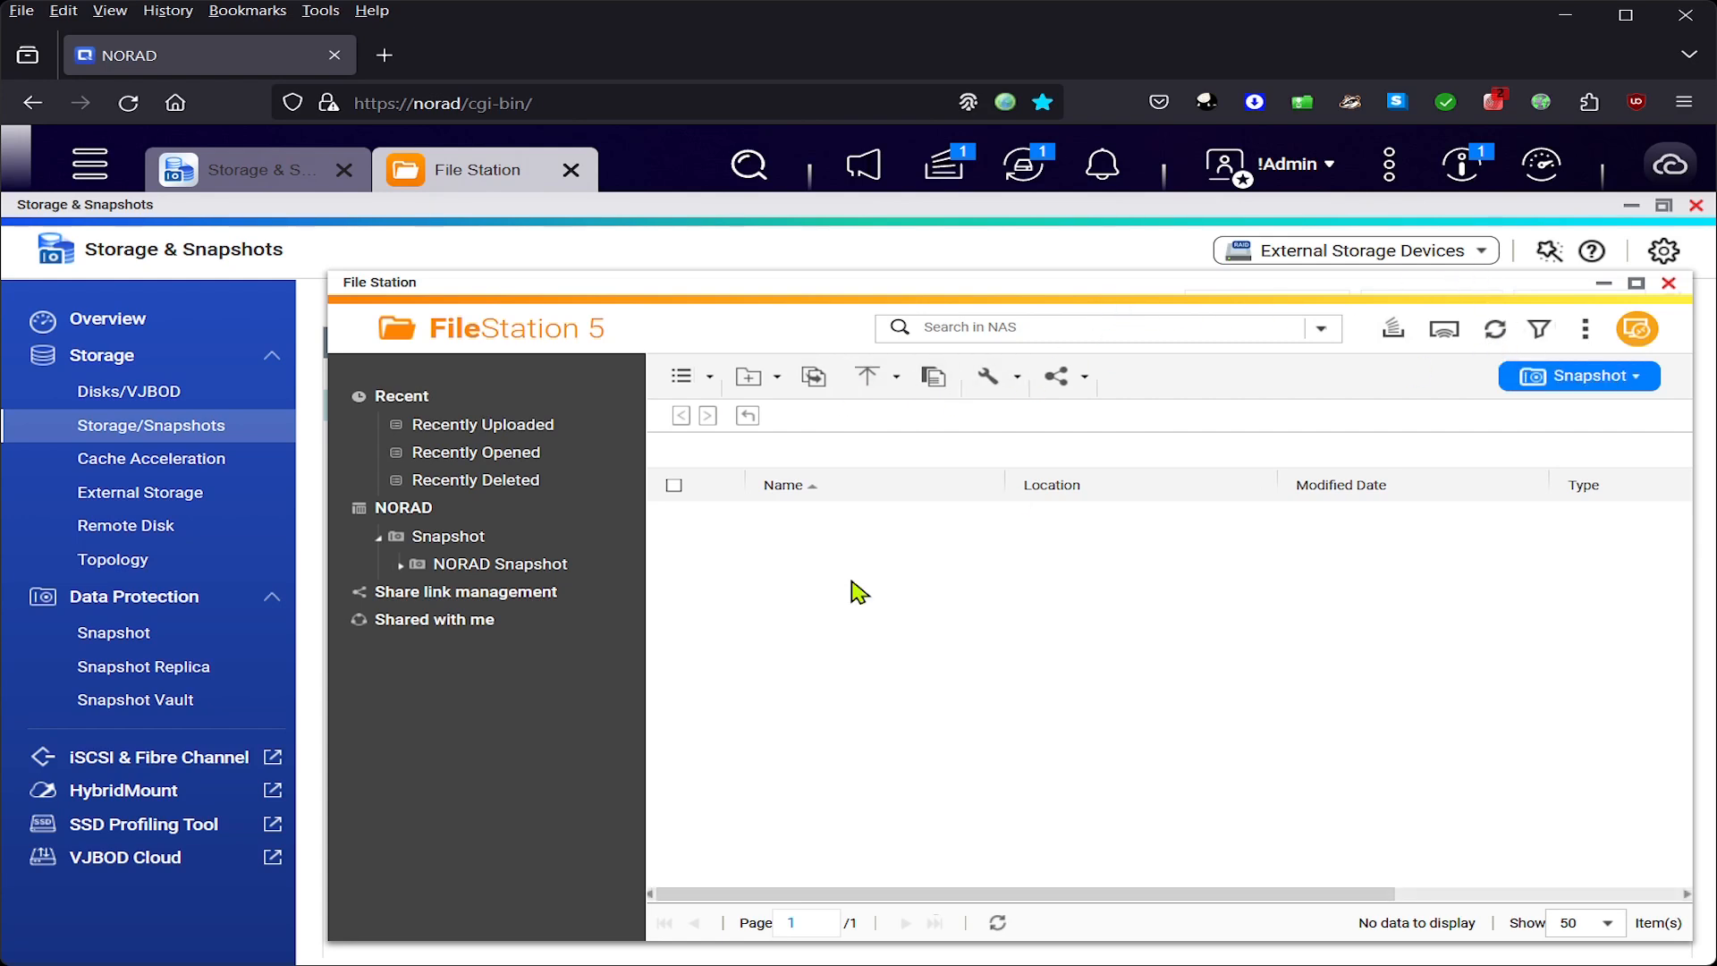
- Check the NORAD expansion progress, then close and reopen File Station
{"action": "left_click", "coordinate": [943, 169]}
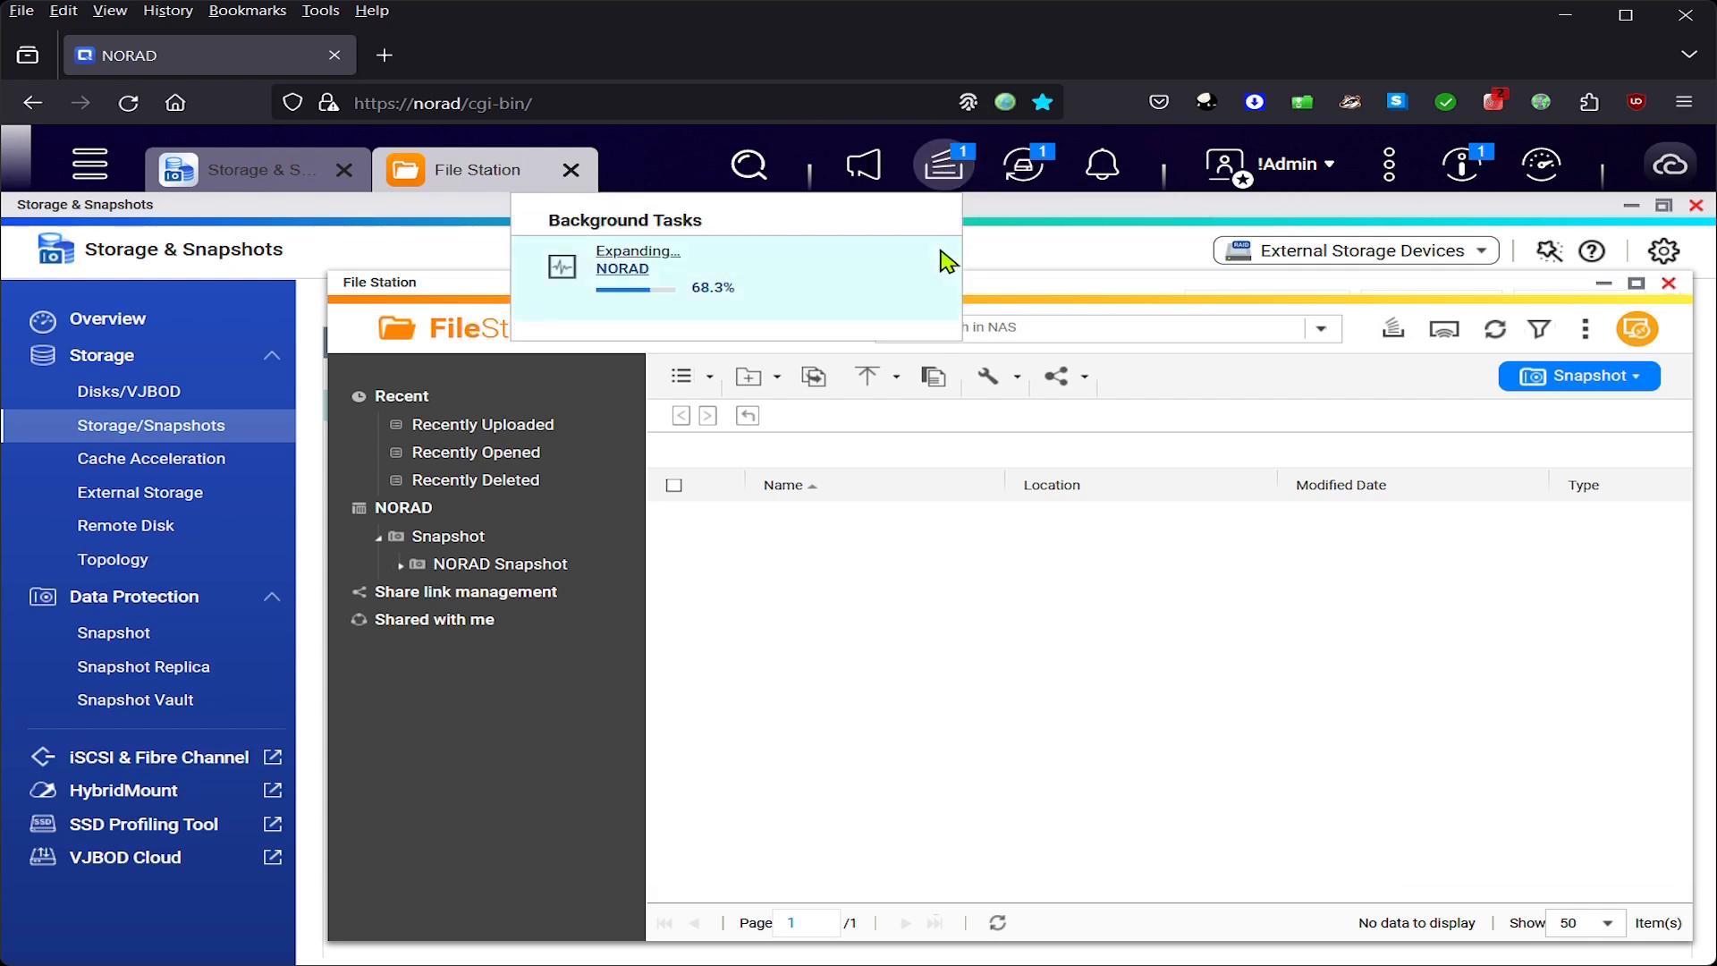
{"action": "left_click", "coordinate": [899, 674]}
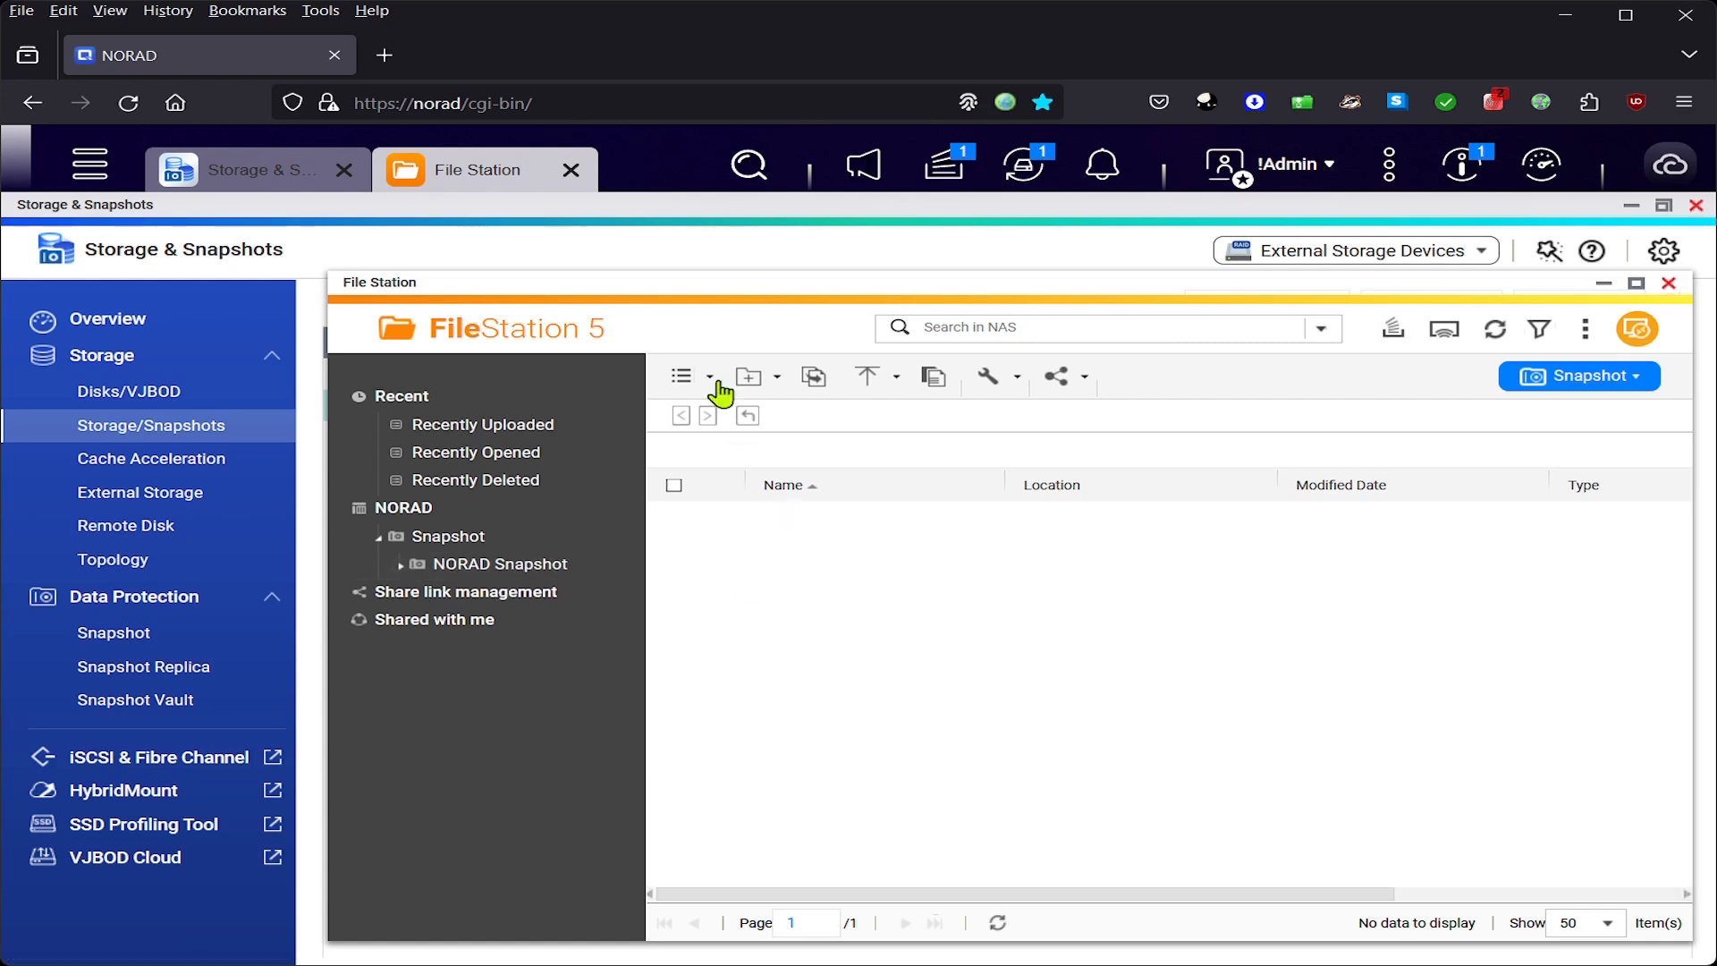
{"action": "left_click", "coordinate": [1669, 283]}
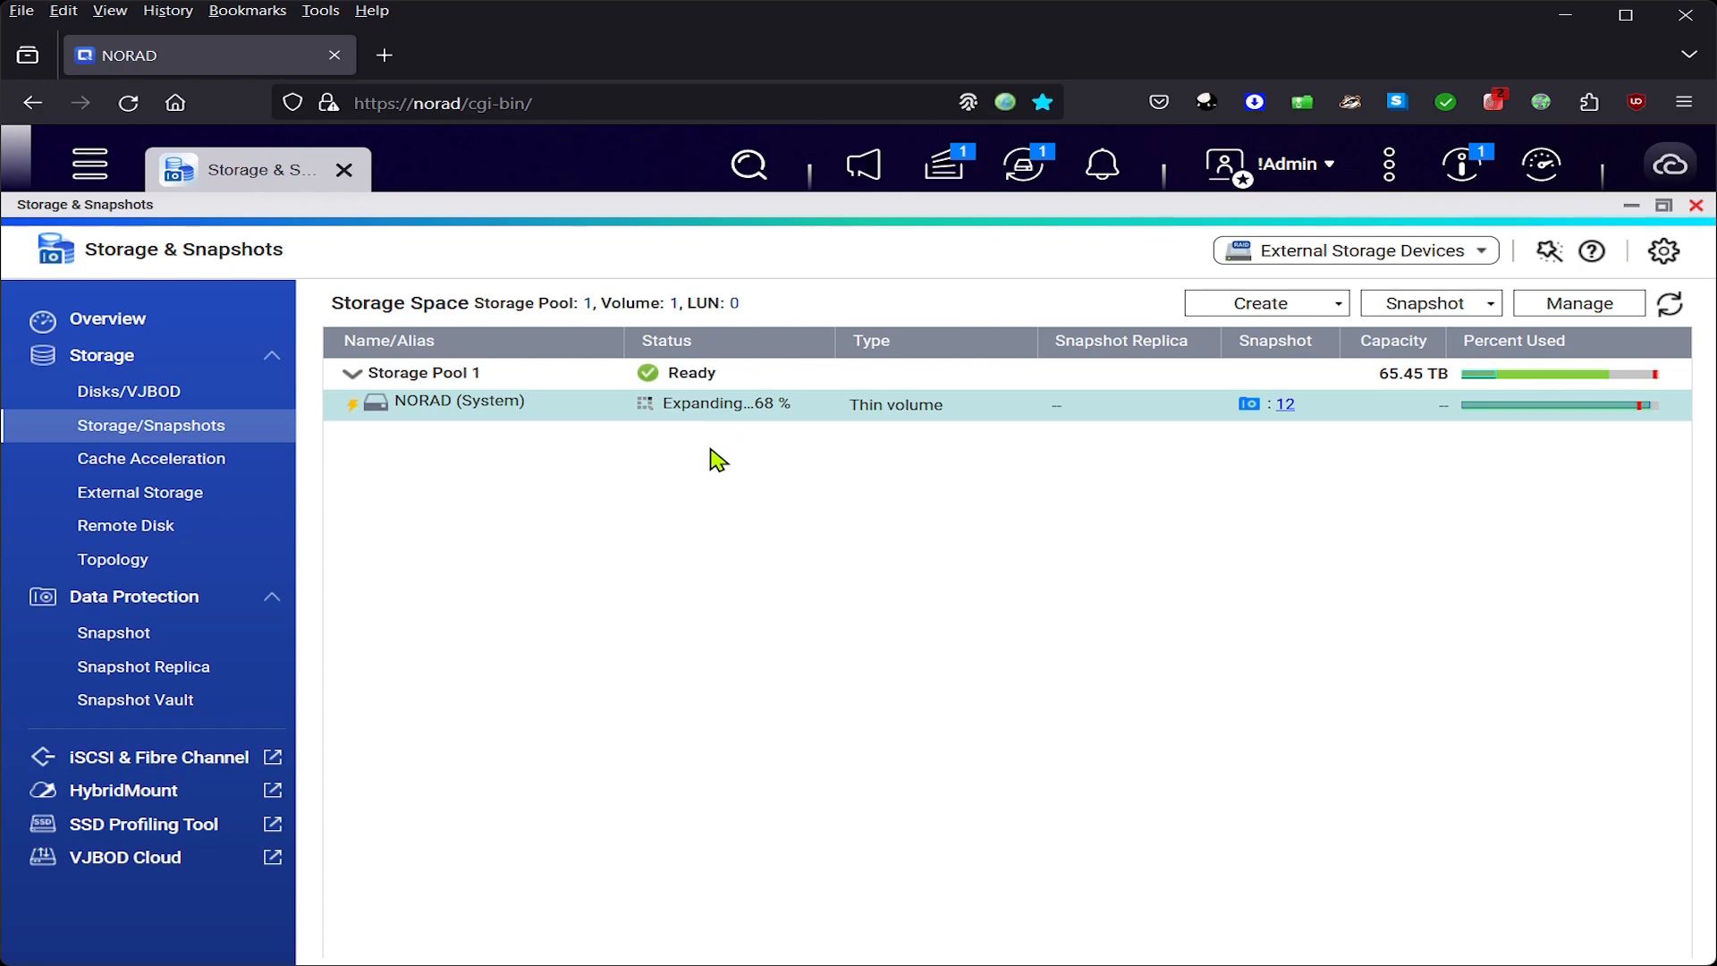
{"action": "left_click", "coordinate": [90, 170]}
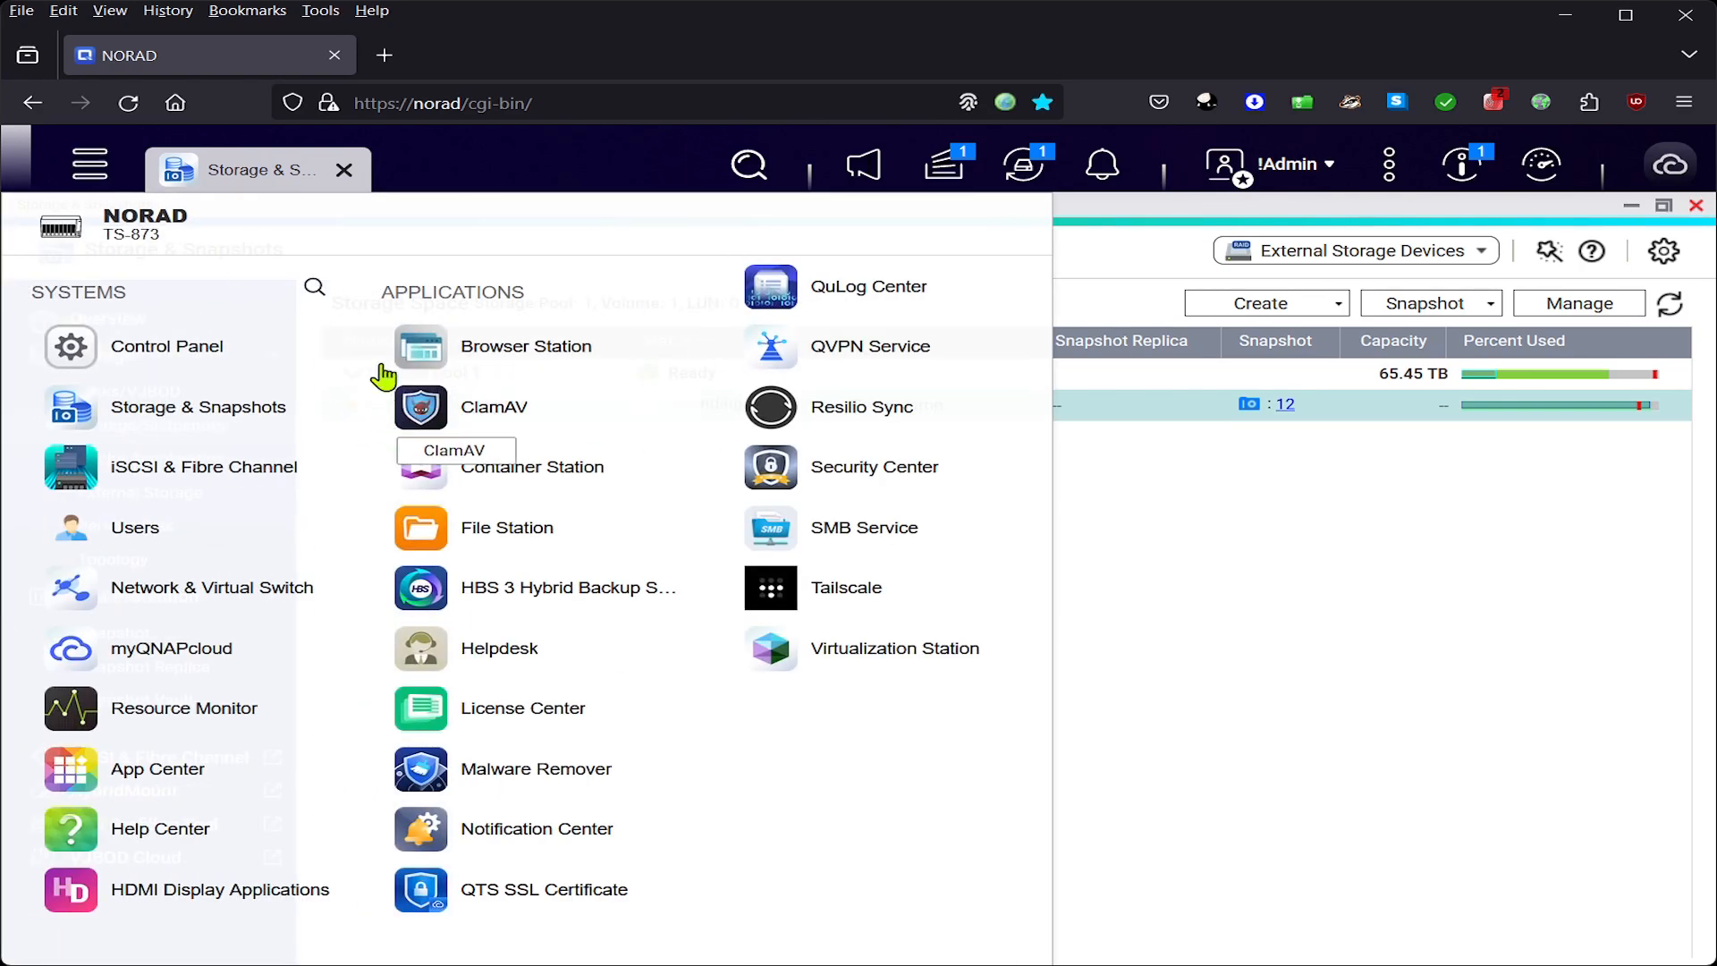
{"action": "left_click", "coordinate": [481, 535]}
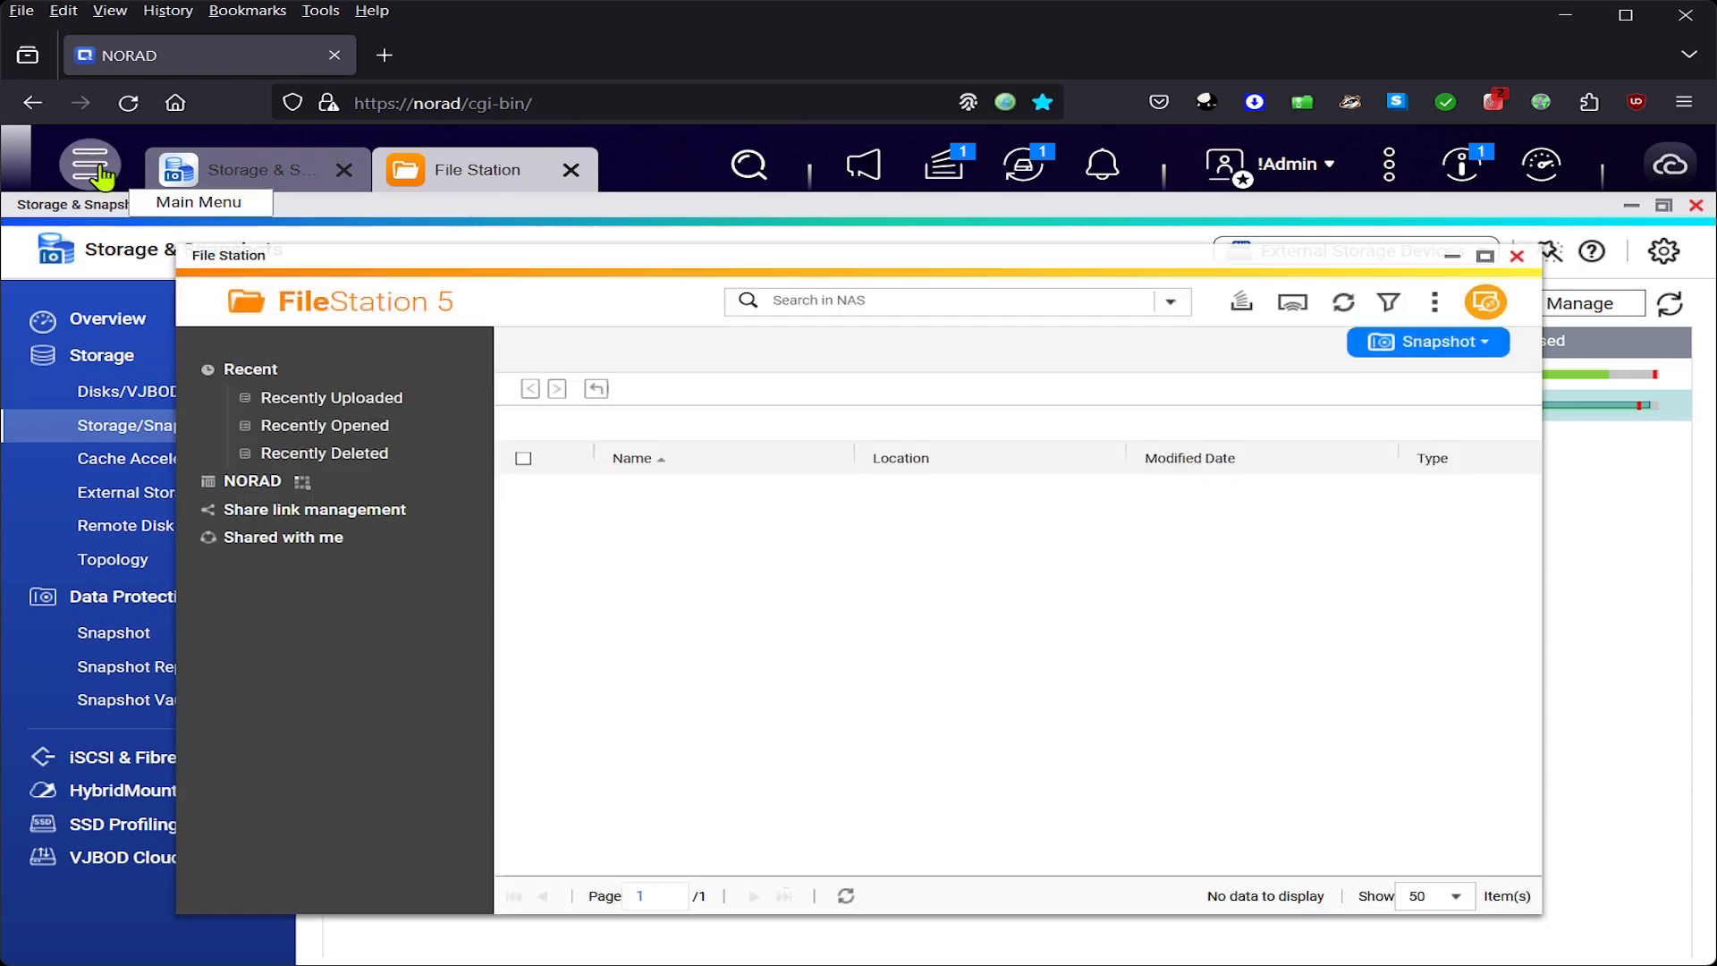
{"action": "left_click", "coordinate": [95, 168]}
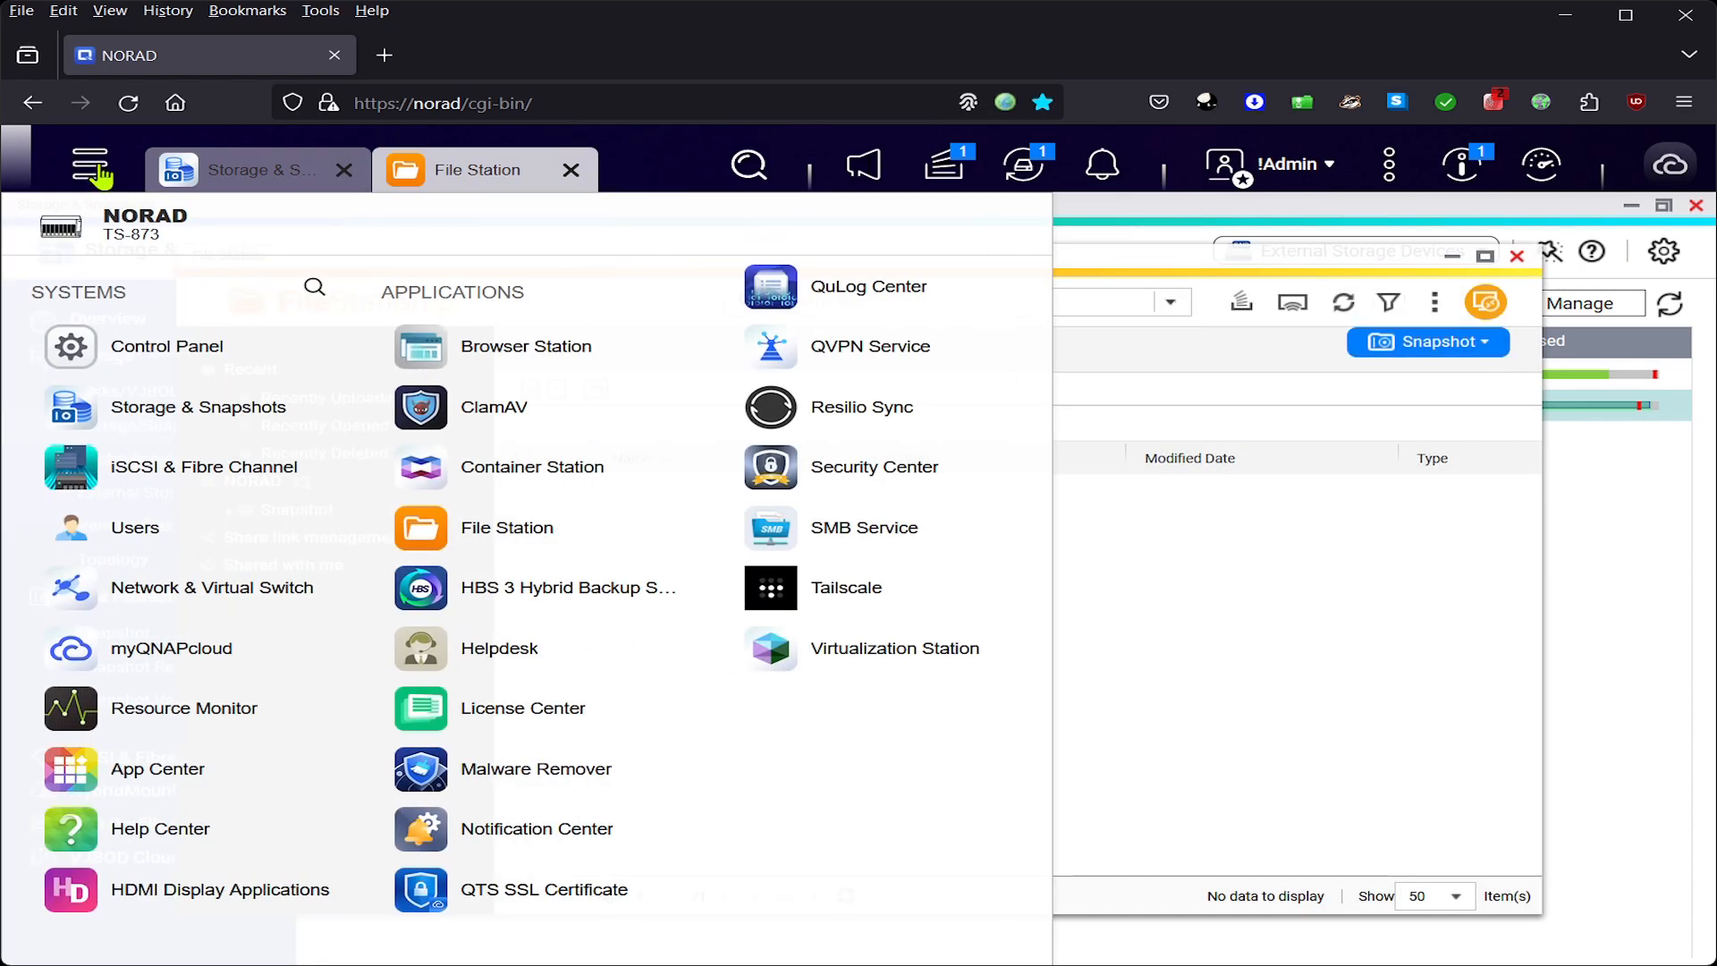
- Sign in to Resilio Sync, view its event log, and return to the NORAD tab
{"action": "left_click", "coordinate": [850, 407]}
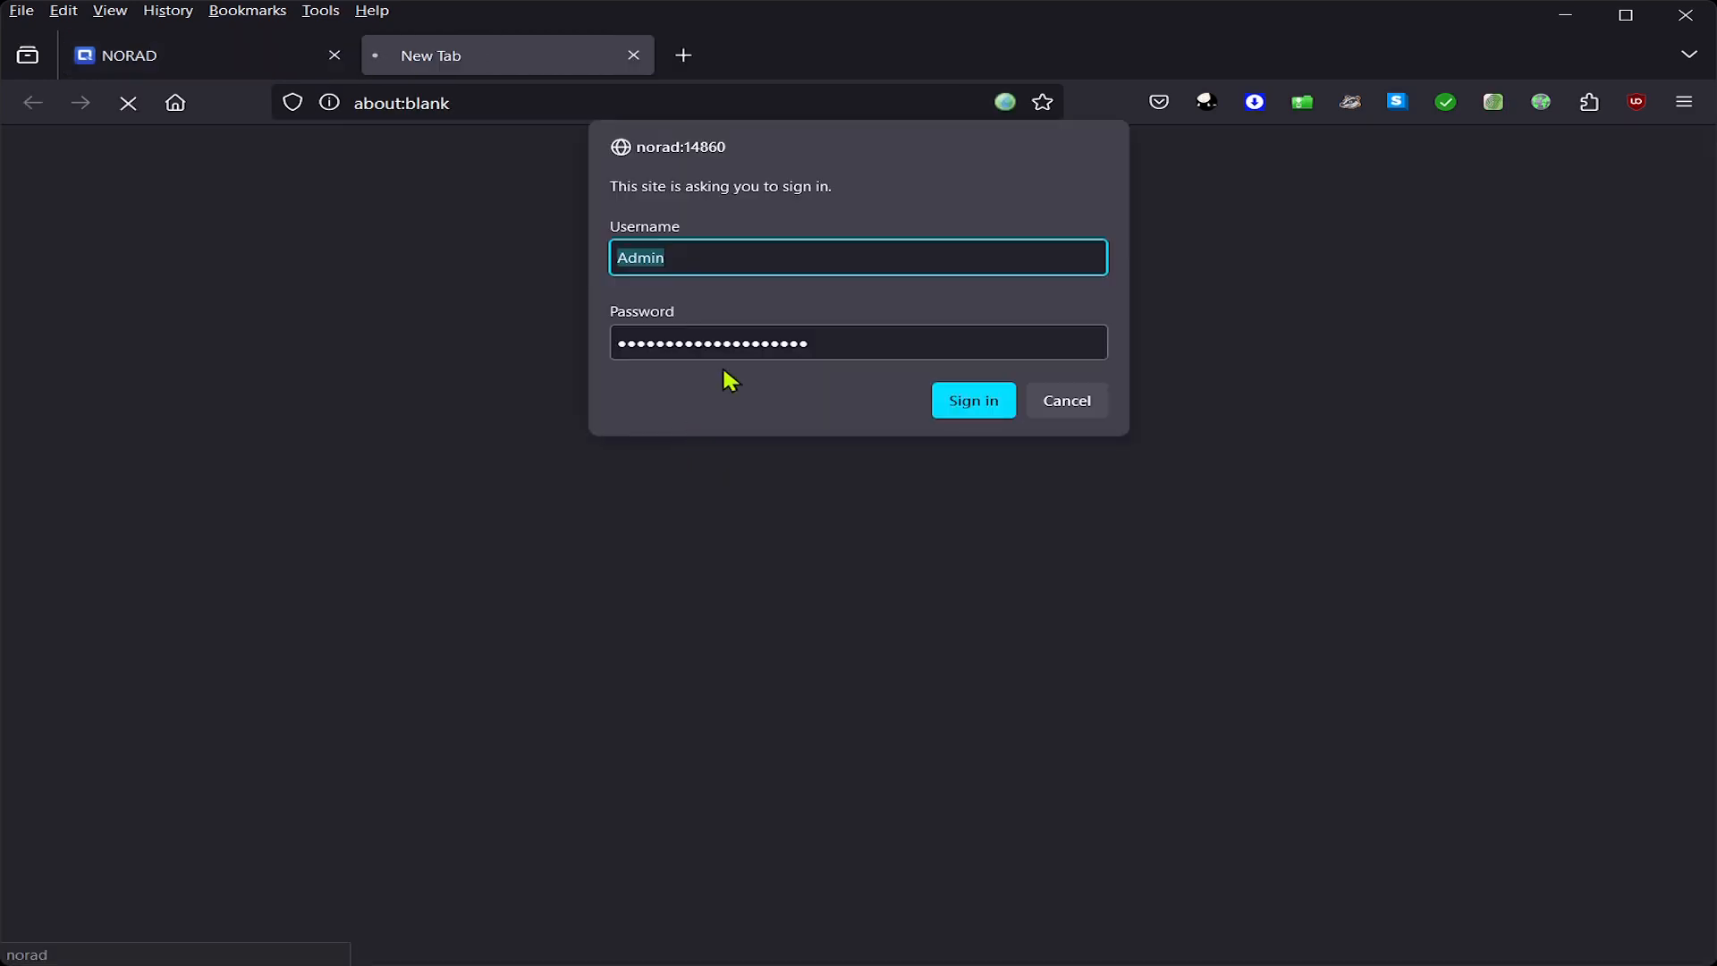
{"action": "left_click", "coordinate": [1006, 400]}
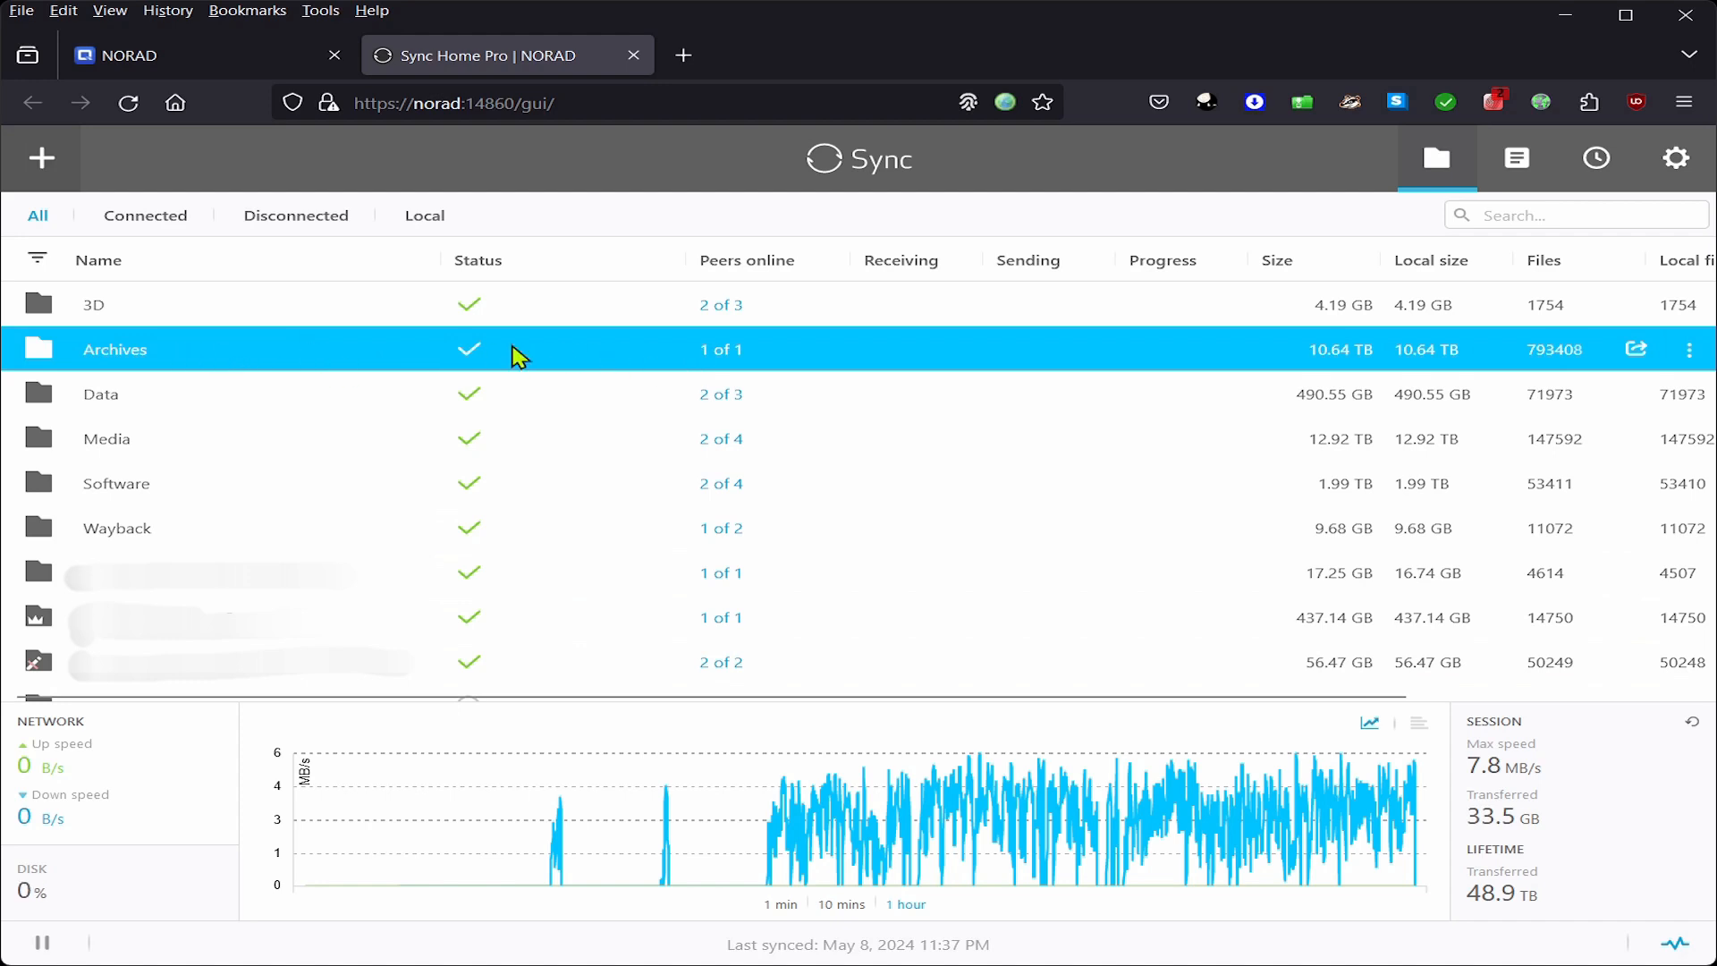
{"action": "left_click", "coordinate": [1548, 165]}
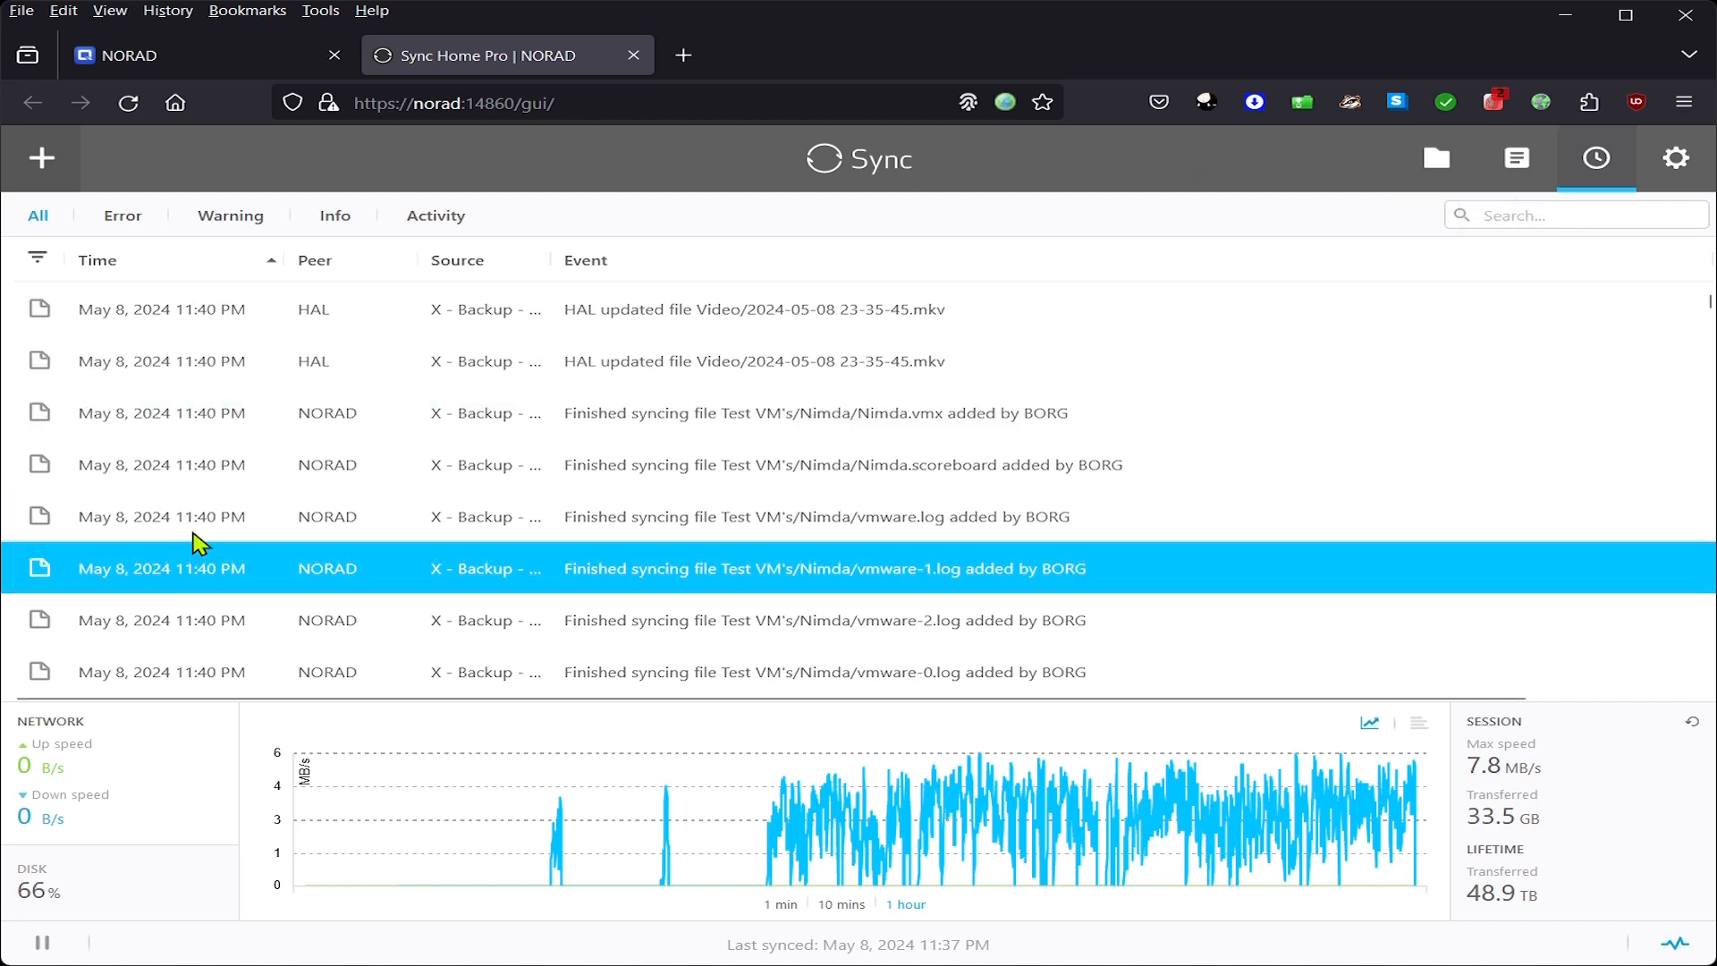
{"action": "left_click", "coordinate": [238, 70]}
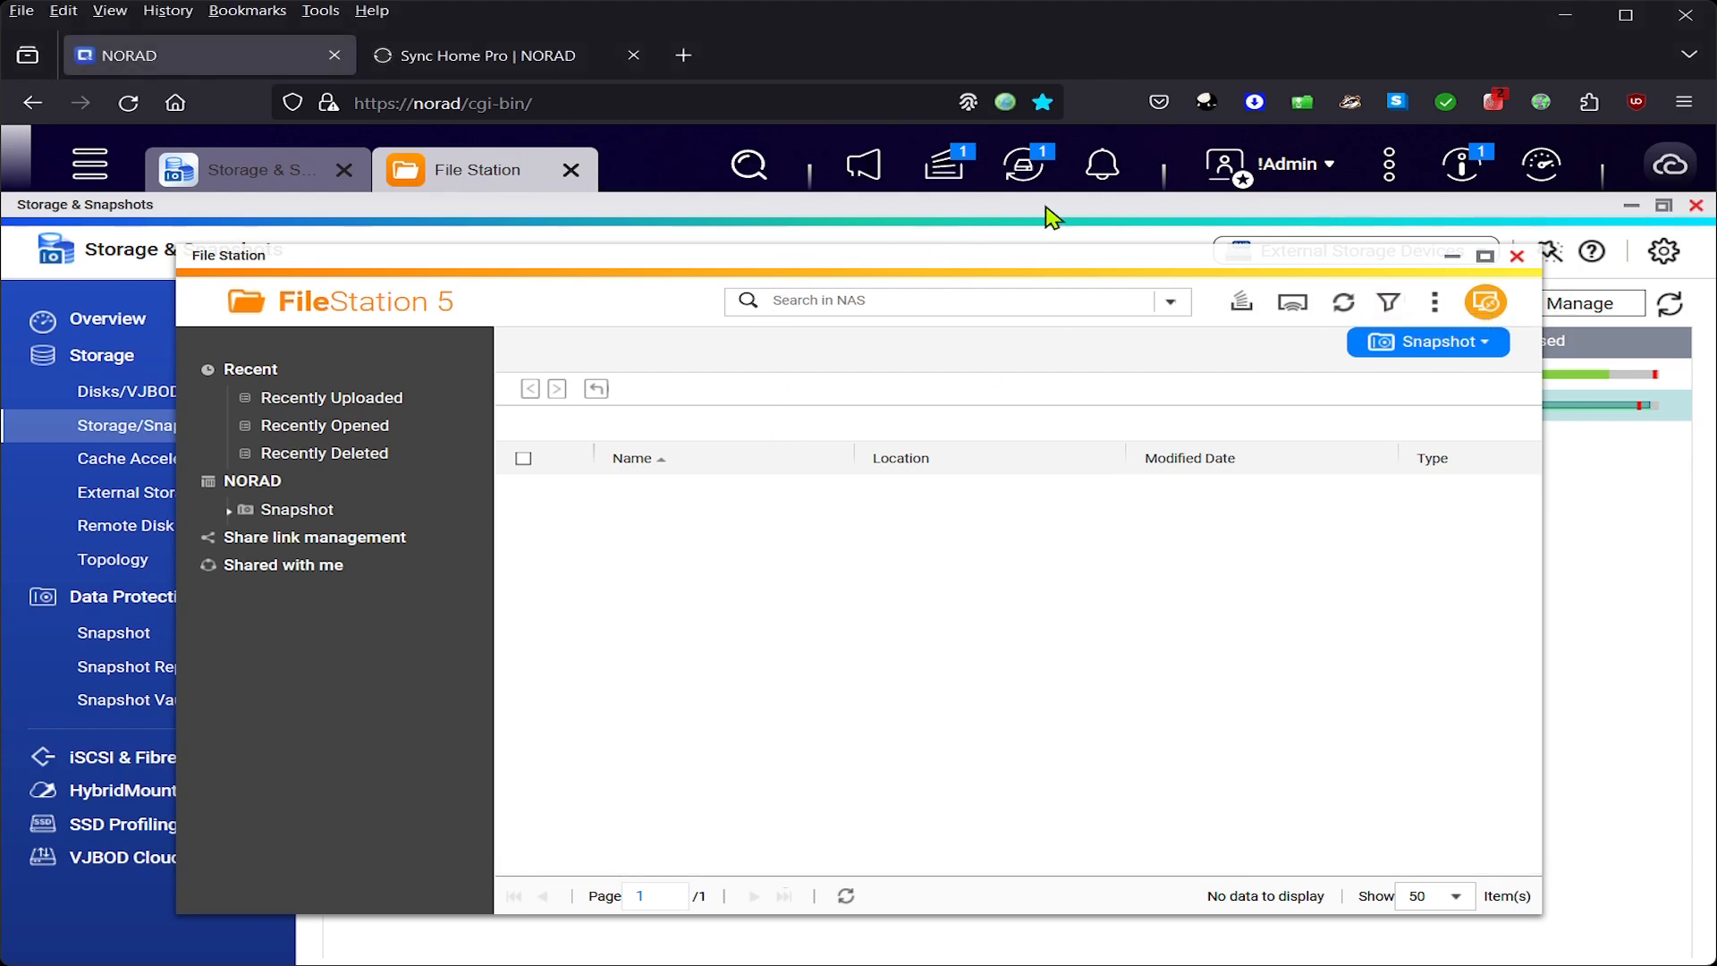
- Monitor the NORAD expansion in Background Tasks until it reads Ready at 49.80 TB
{"action": "left_click", "coordinate": [943, 164]}
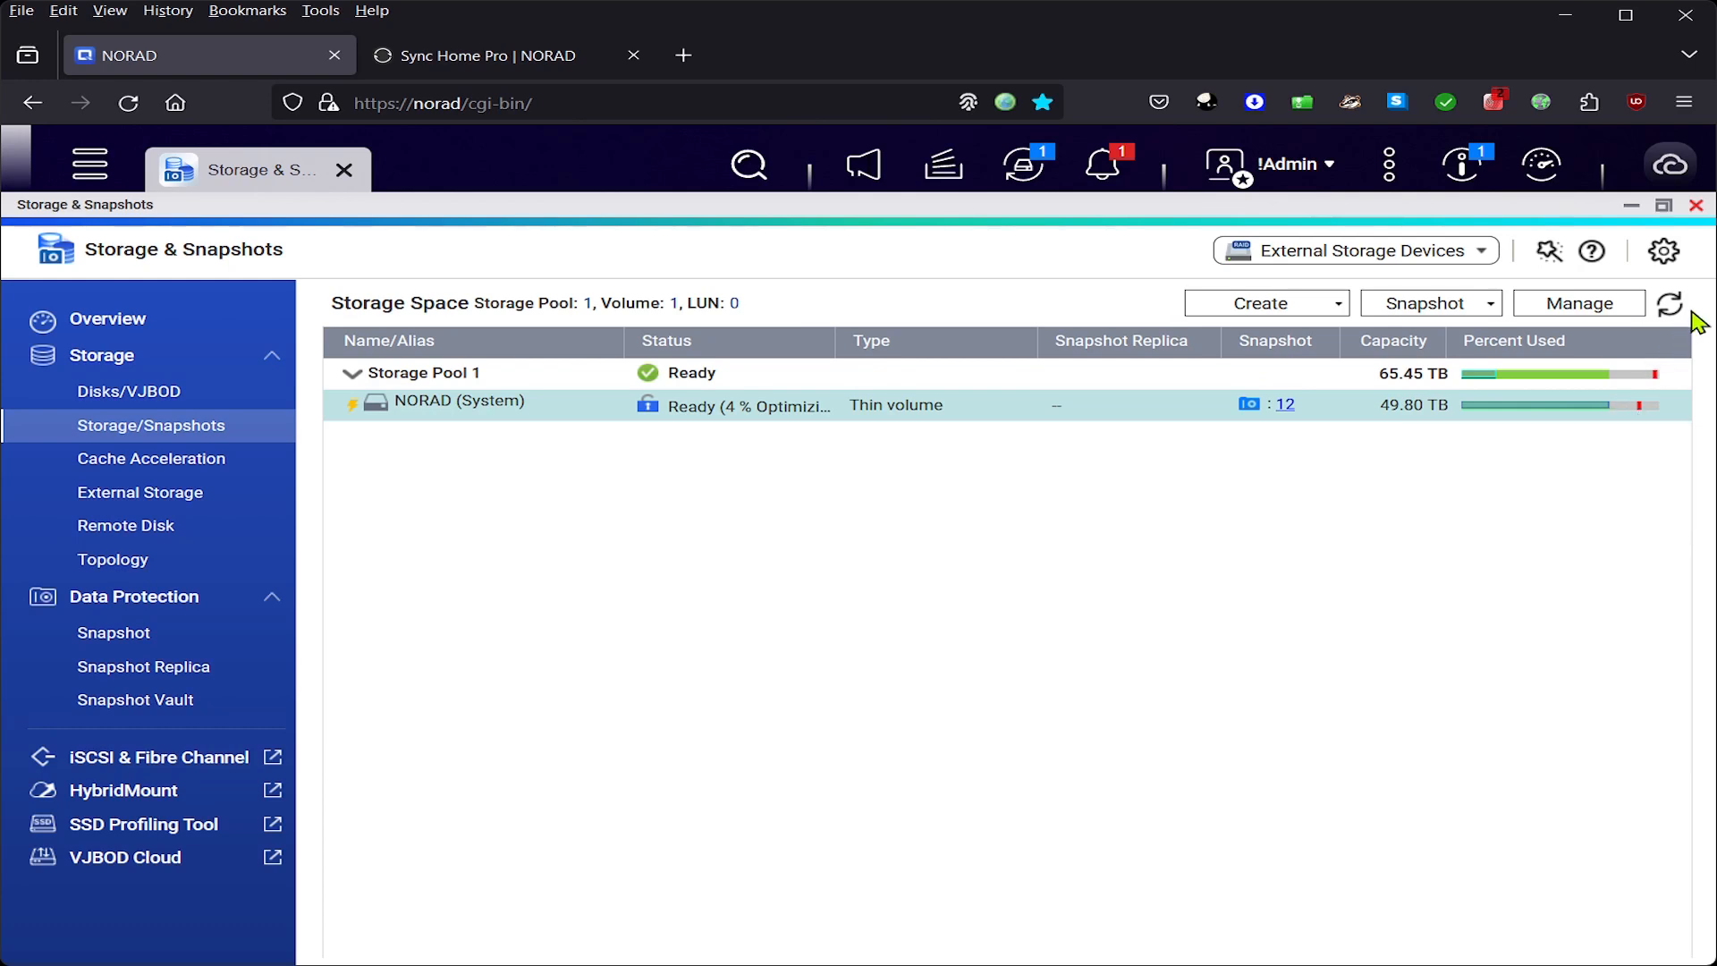
- Read NORAD's usage breakdown: 74.54% used with 12.68 TB free
{"action": "mouse_move", "coordinate": [1675, 385]}
{"action": "mouse_move", "coordinate": [1639, 416]}
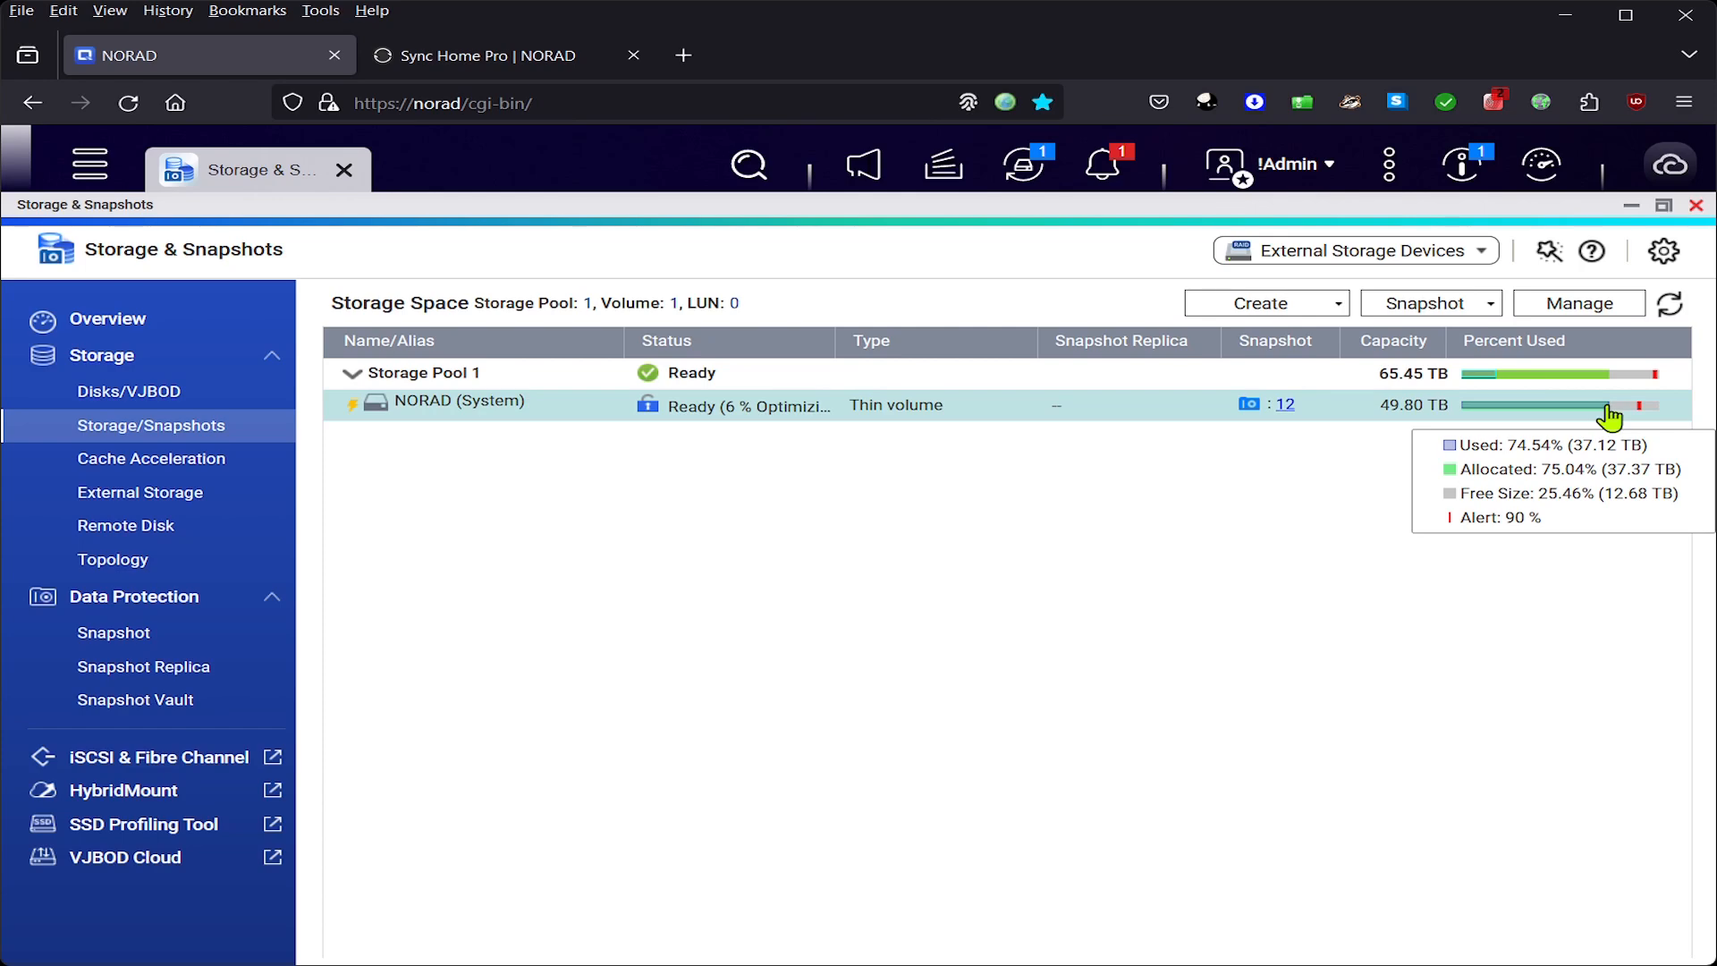
- Open File Station, browse the Resilio Sync share on NORAD, then close it
{"action": "left_click", "coordinate": [93, 175]}
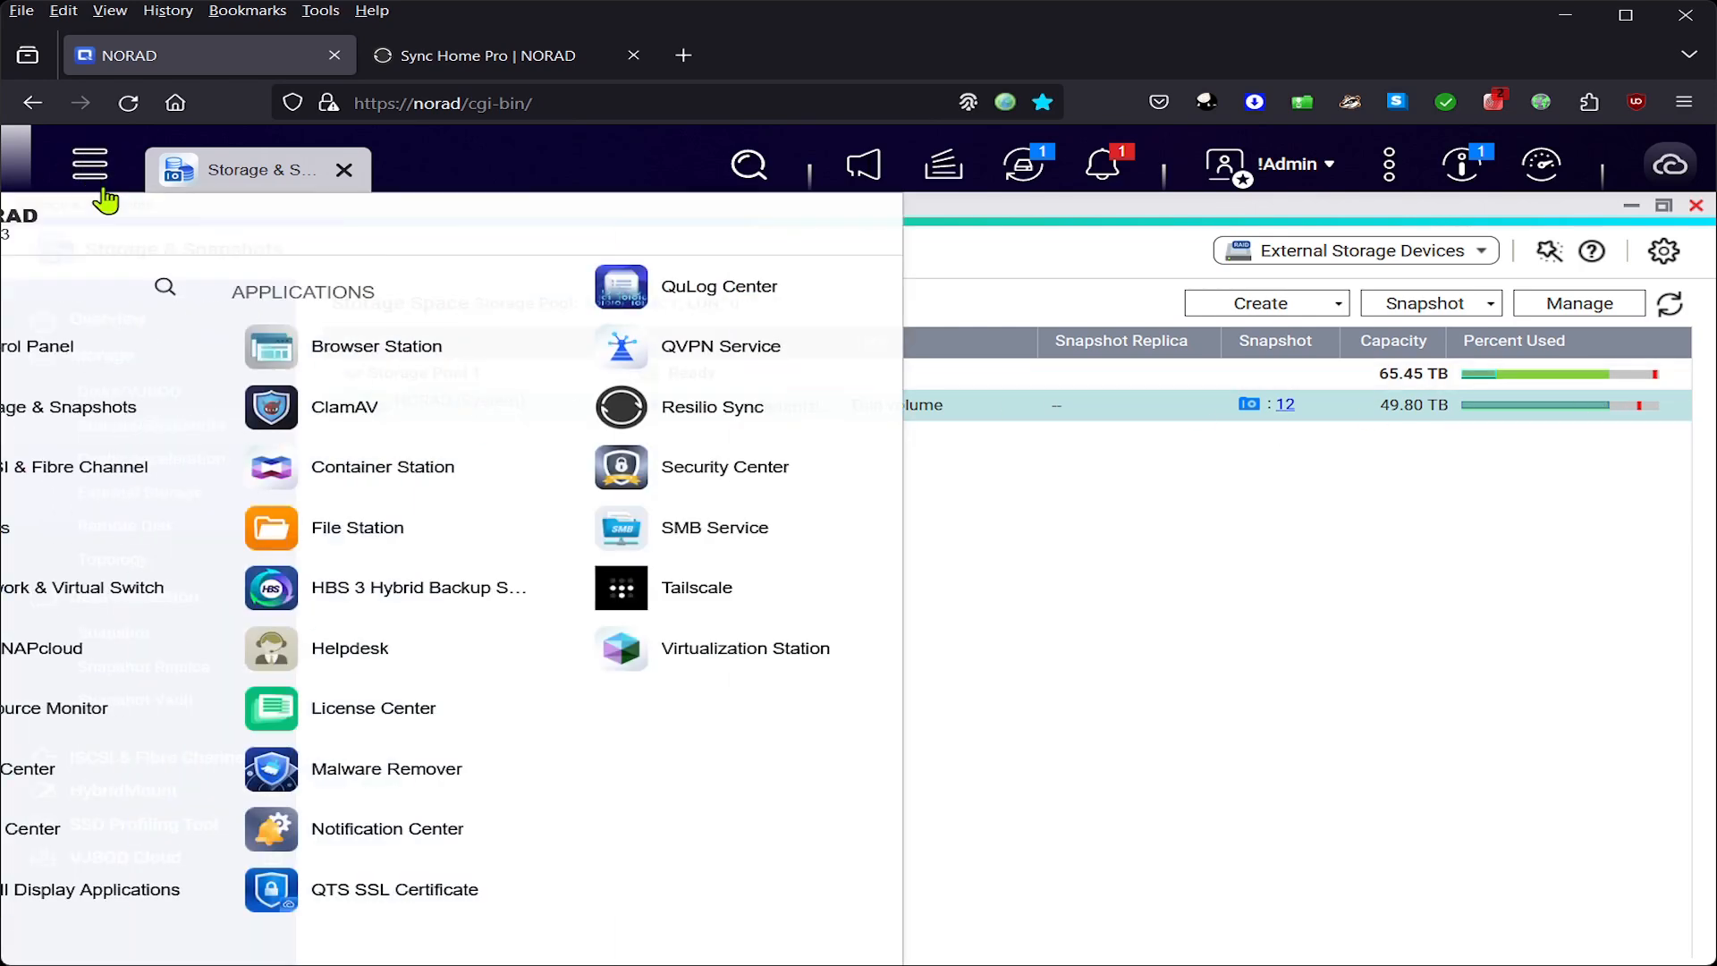
{"action": "left_click", "coordinate": [411, 530]}
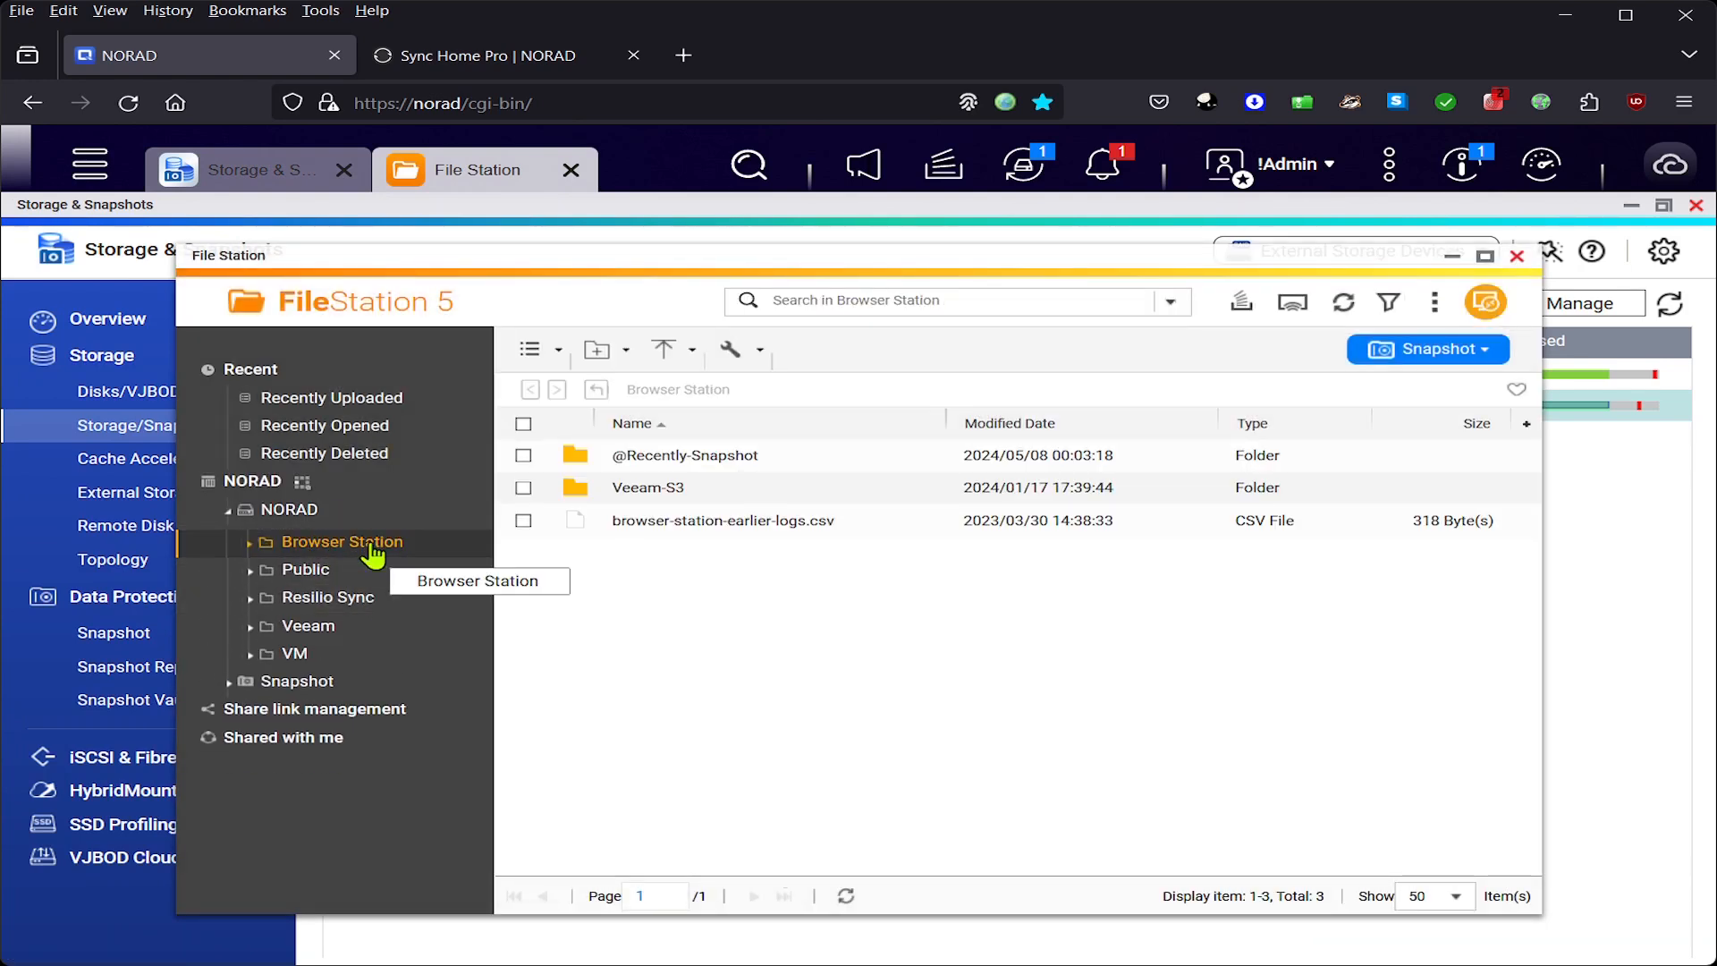
{"action": "left_click", "coordinate": [350, 616]}
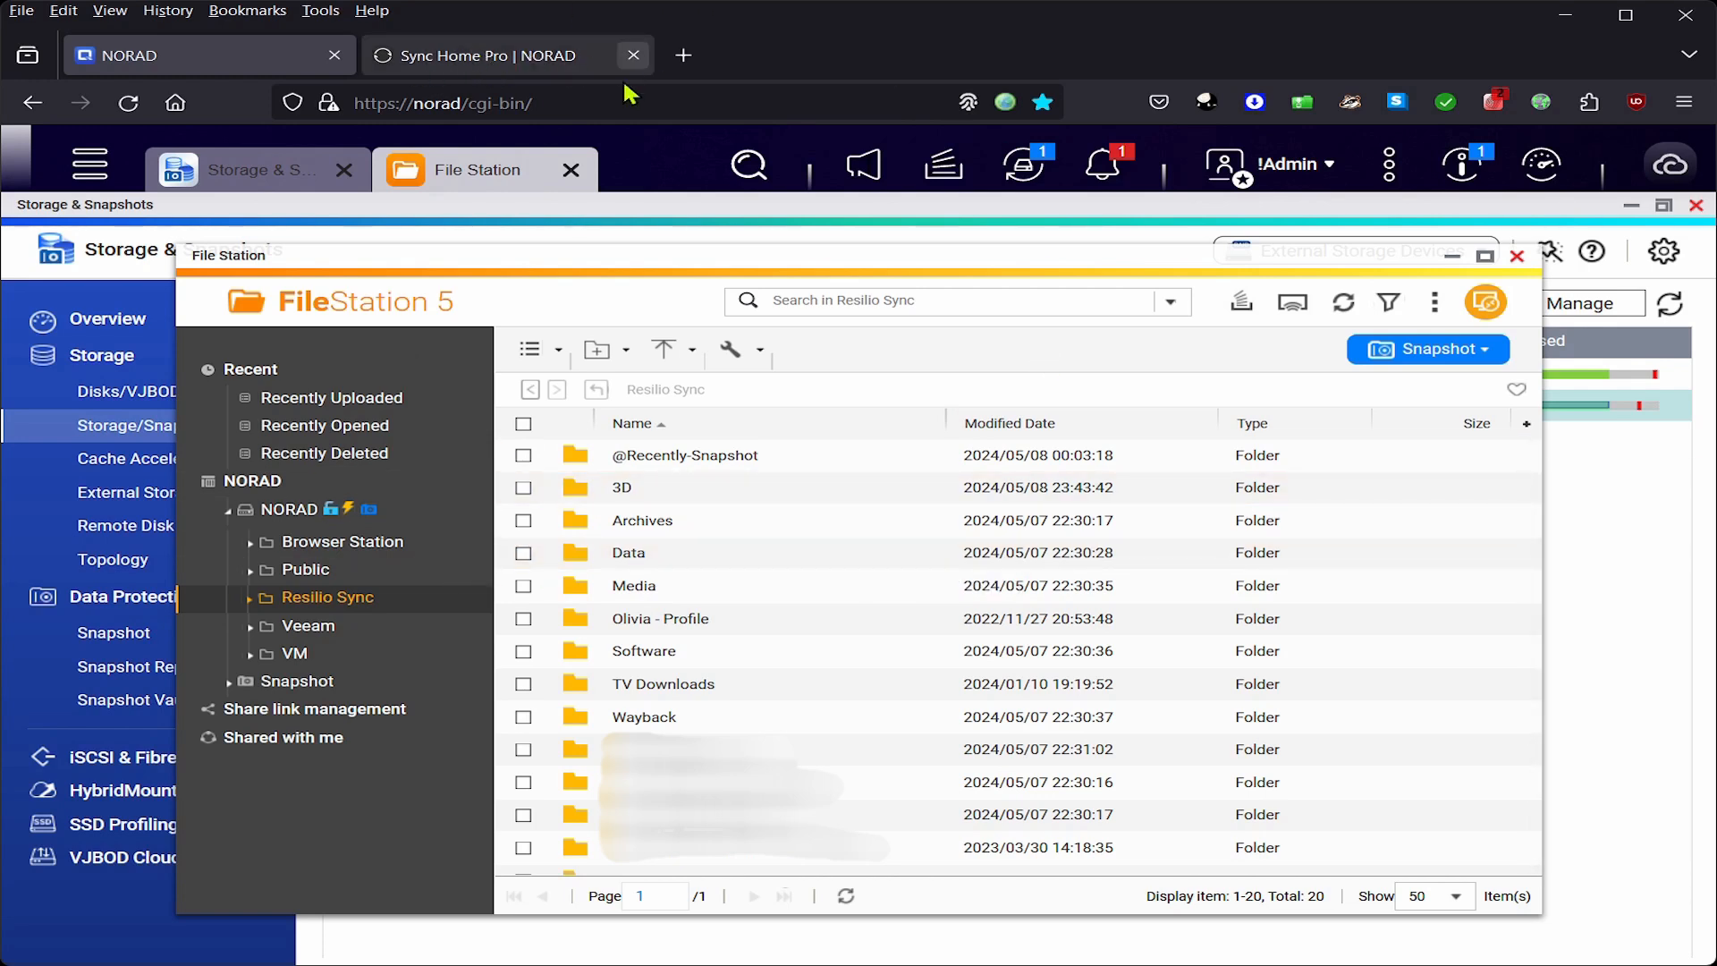
{"action": "left_click", "coordinate": [1518, 259]}
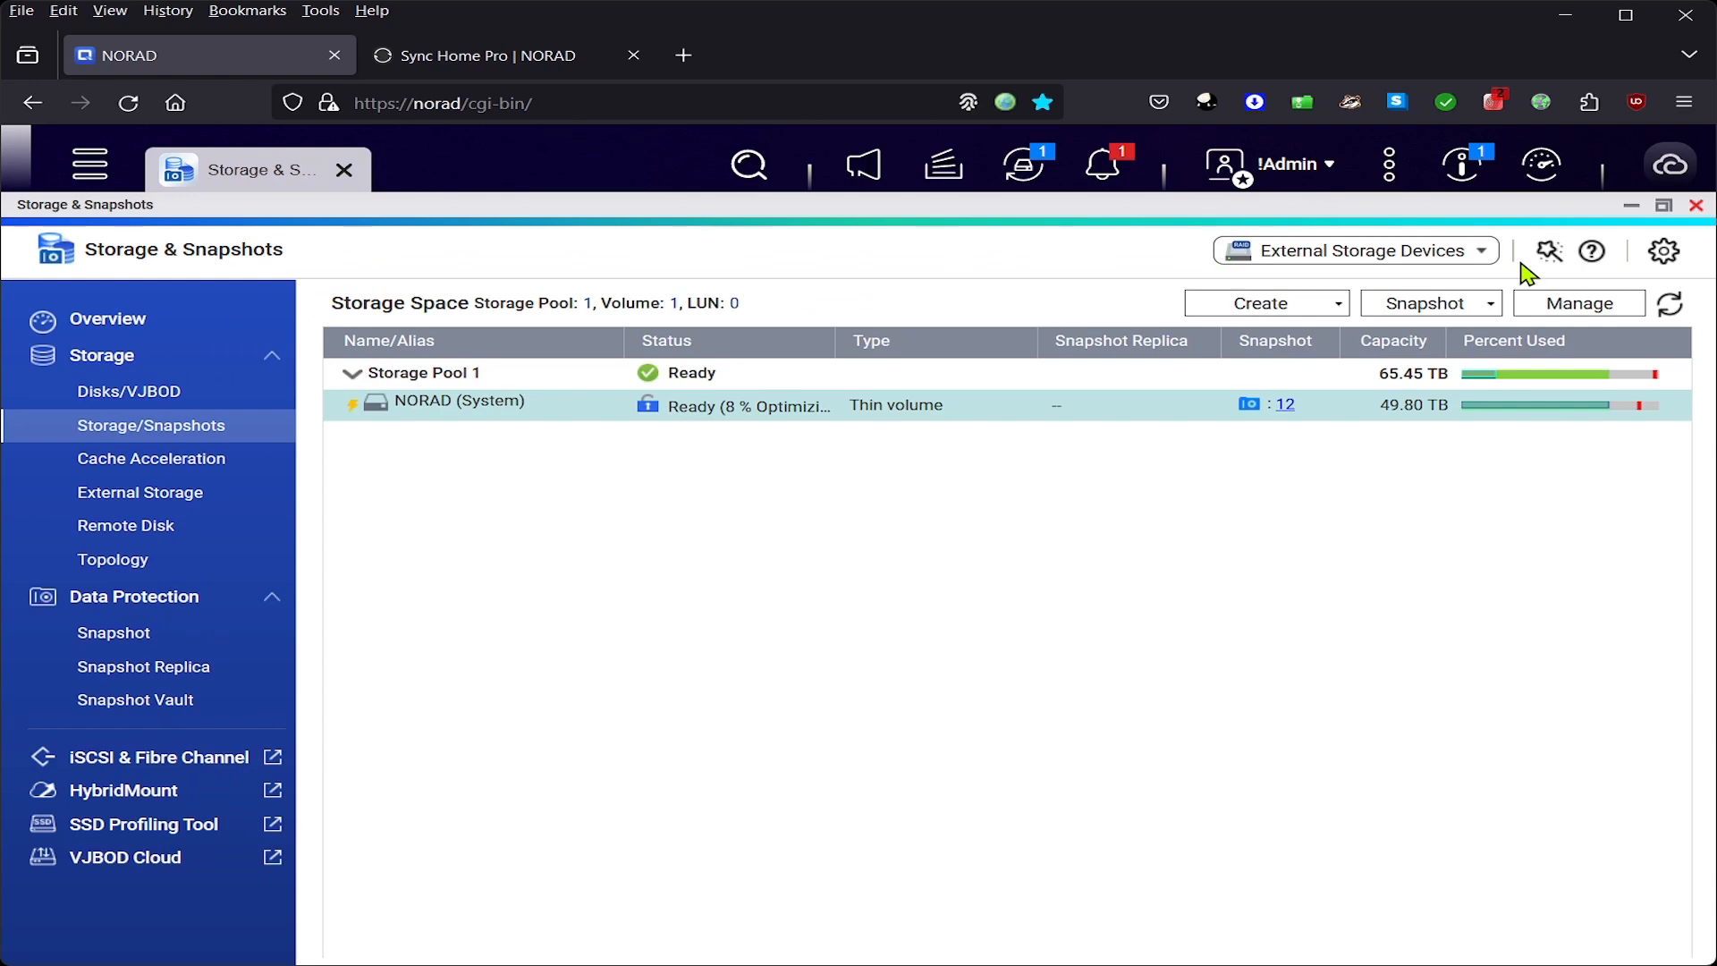